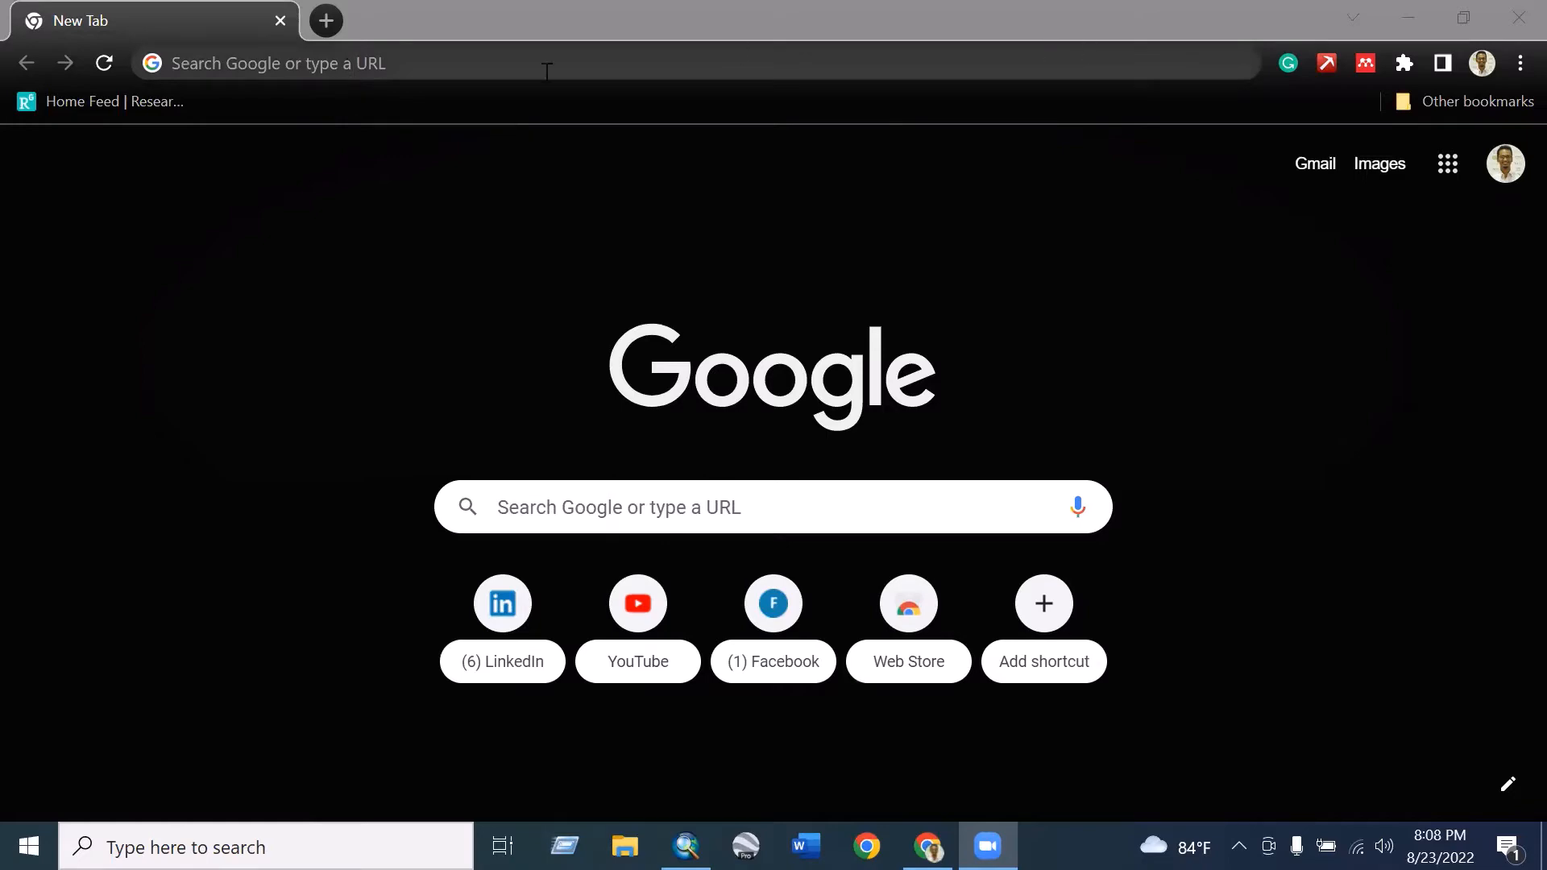
Step: Search the web for USGS and open the USGS EarthExplorer site
left_click(411, 63)
type("USGS")
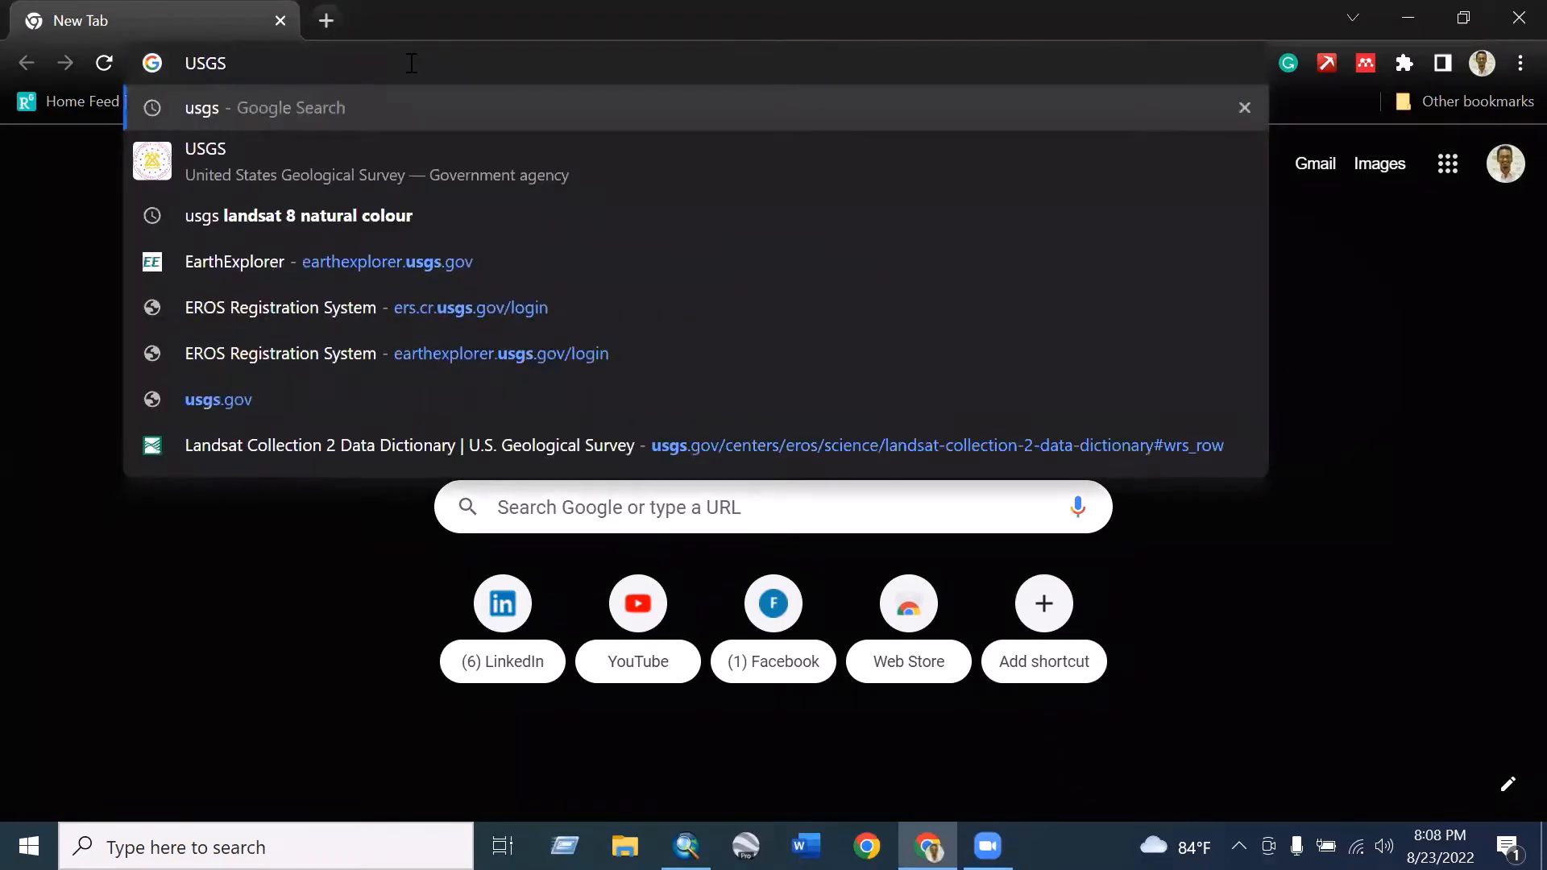
key("Return")
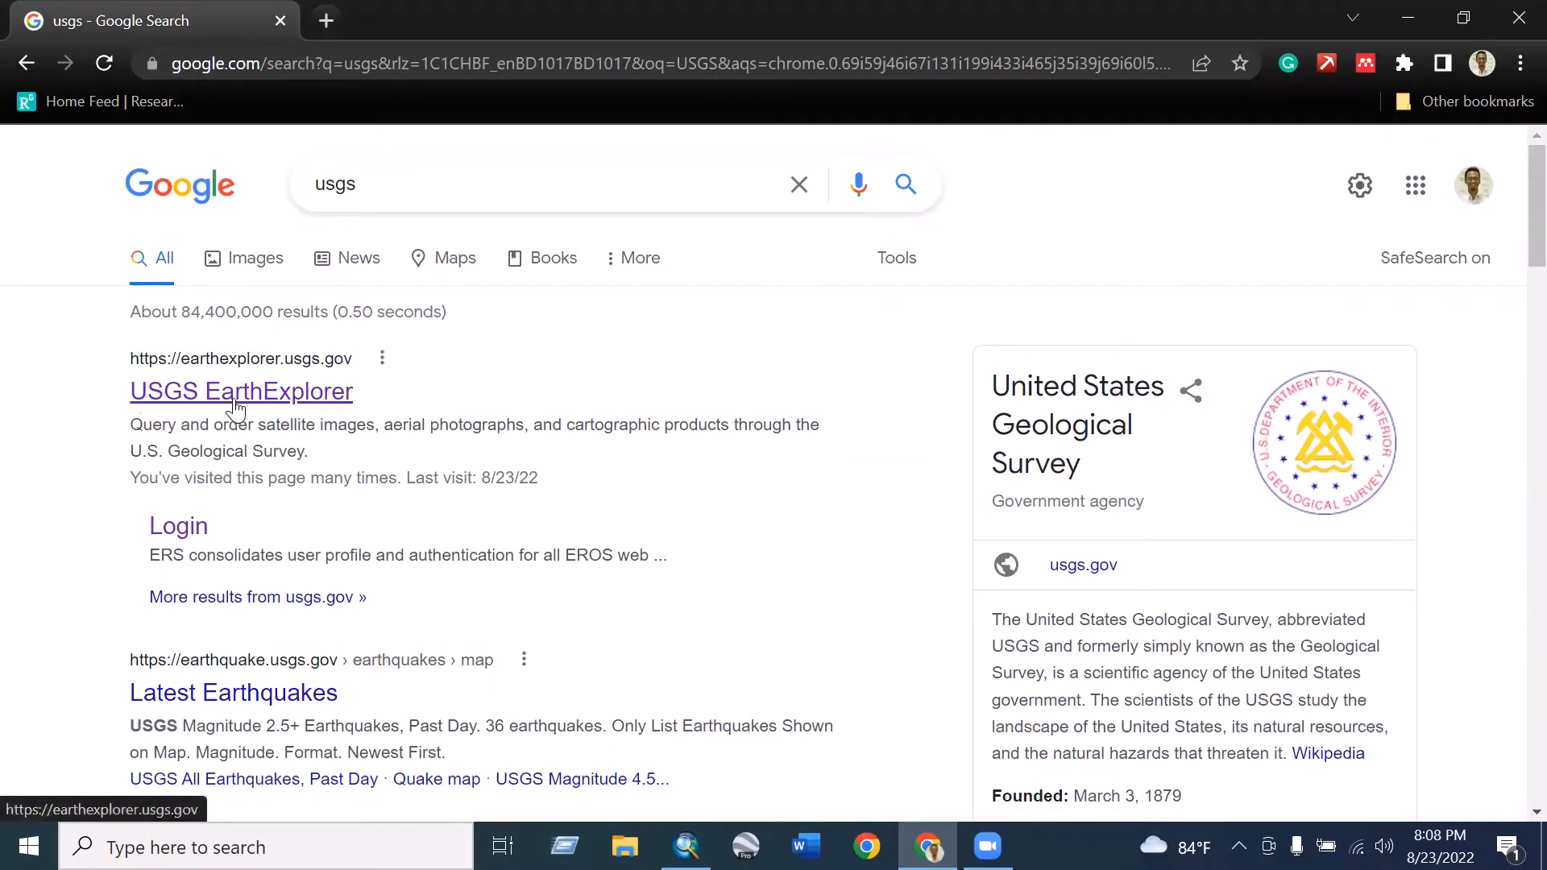
left_click(300, 405)
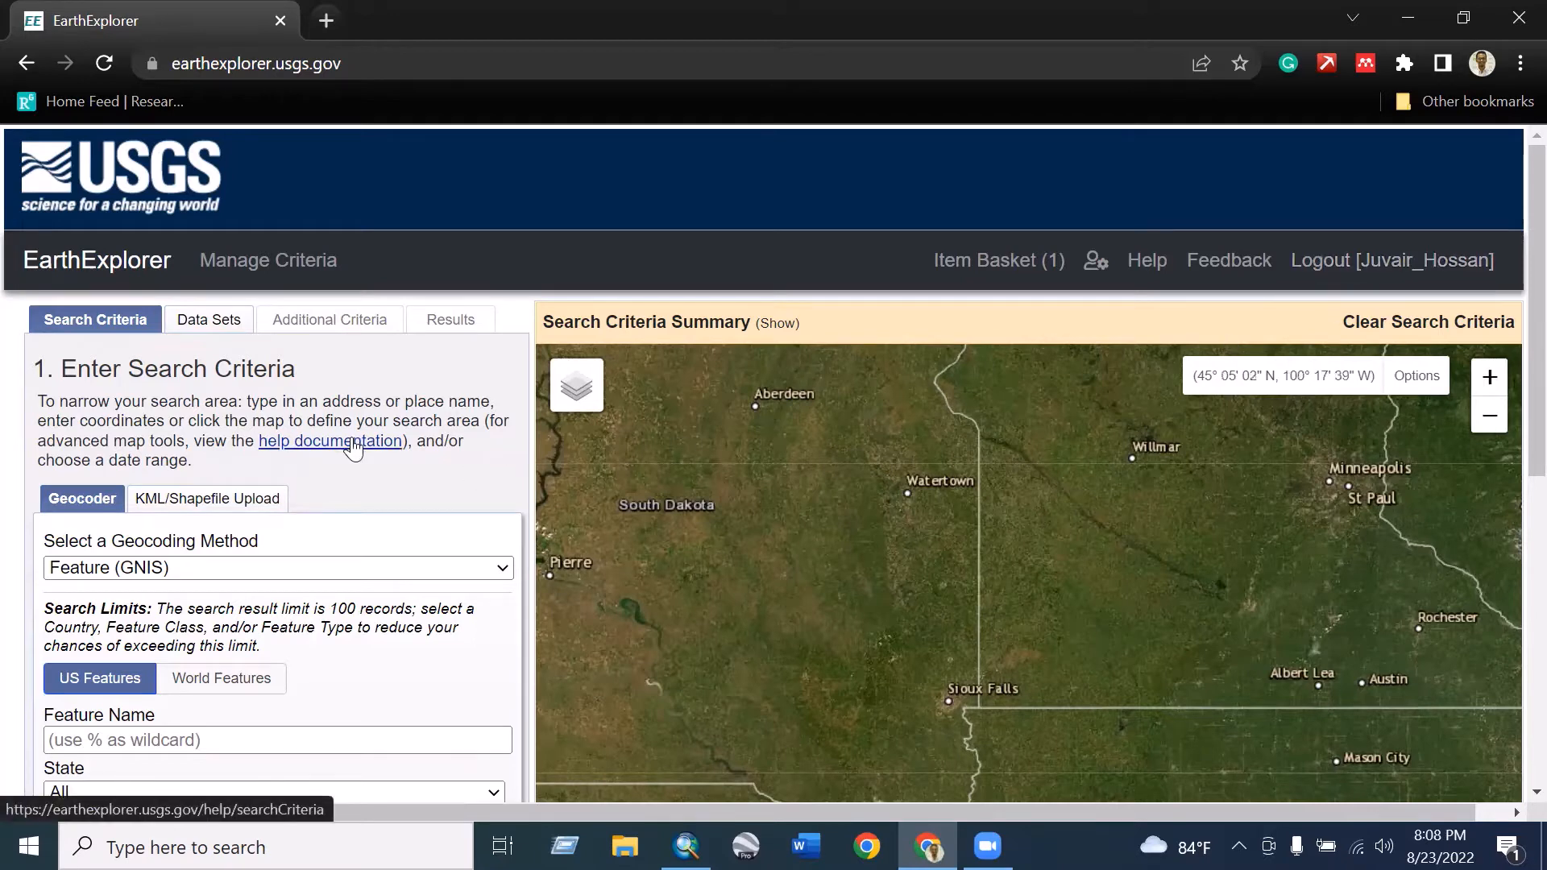
Step: Use the map extent around Dhaka, Bangladesh, as the polygon search area
scroll(886, 499, "down", 3)
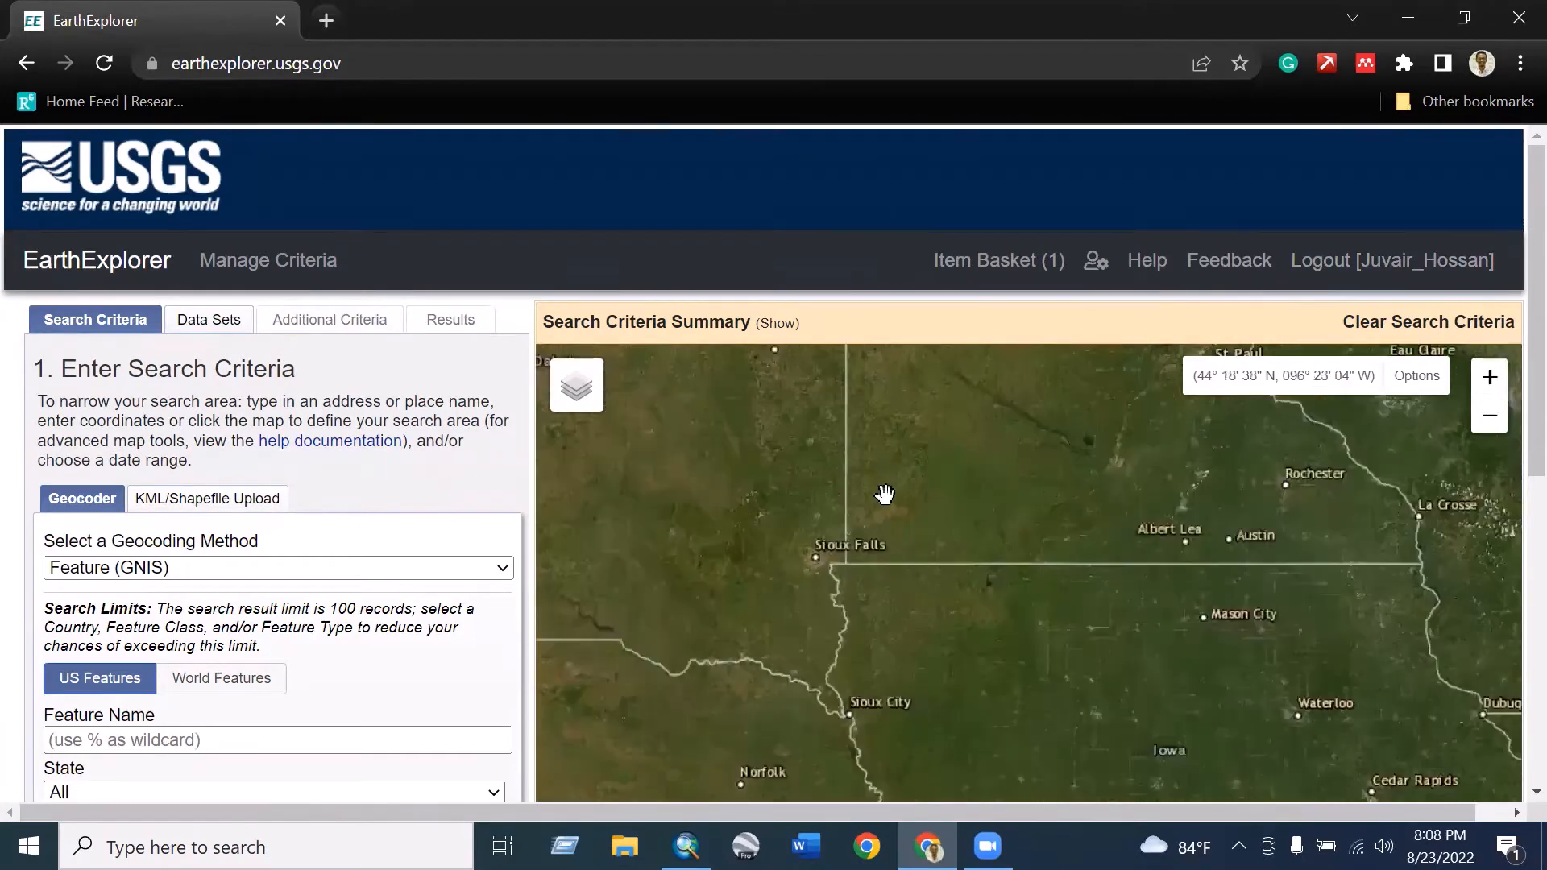
scroll(887, 524, "down", 2)
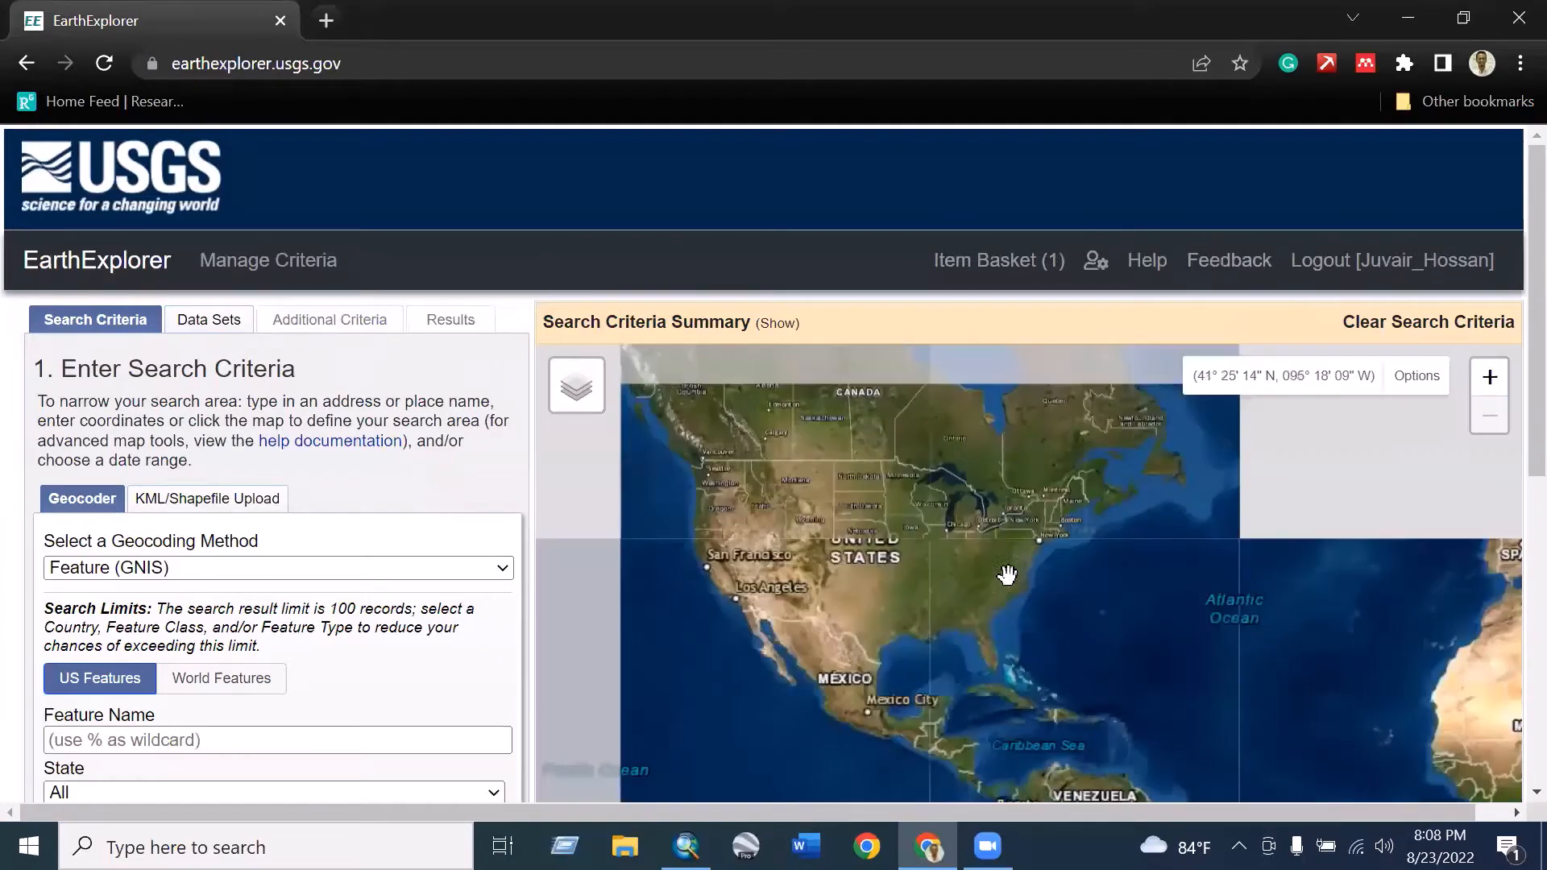
scroll(711, 524, "up", 2)
scroll(1047, 489, "down", 1)
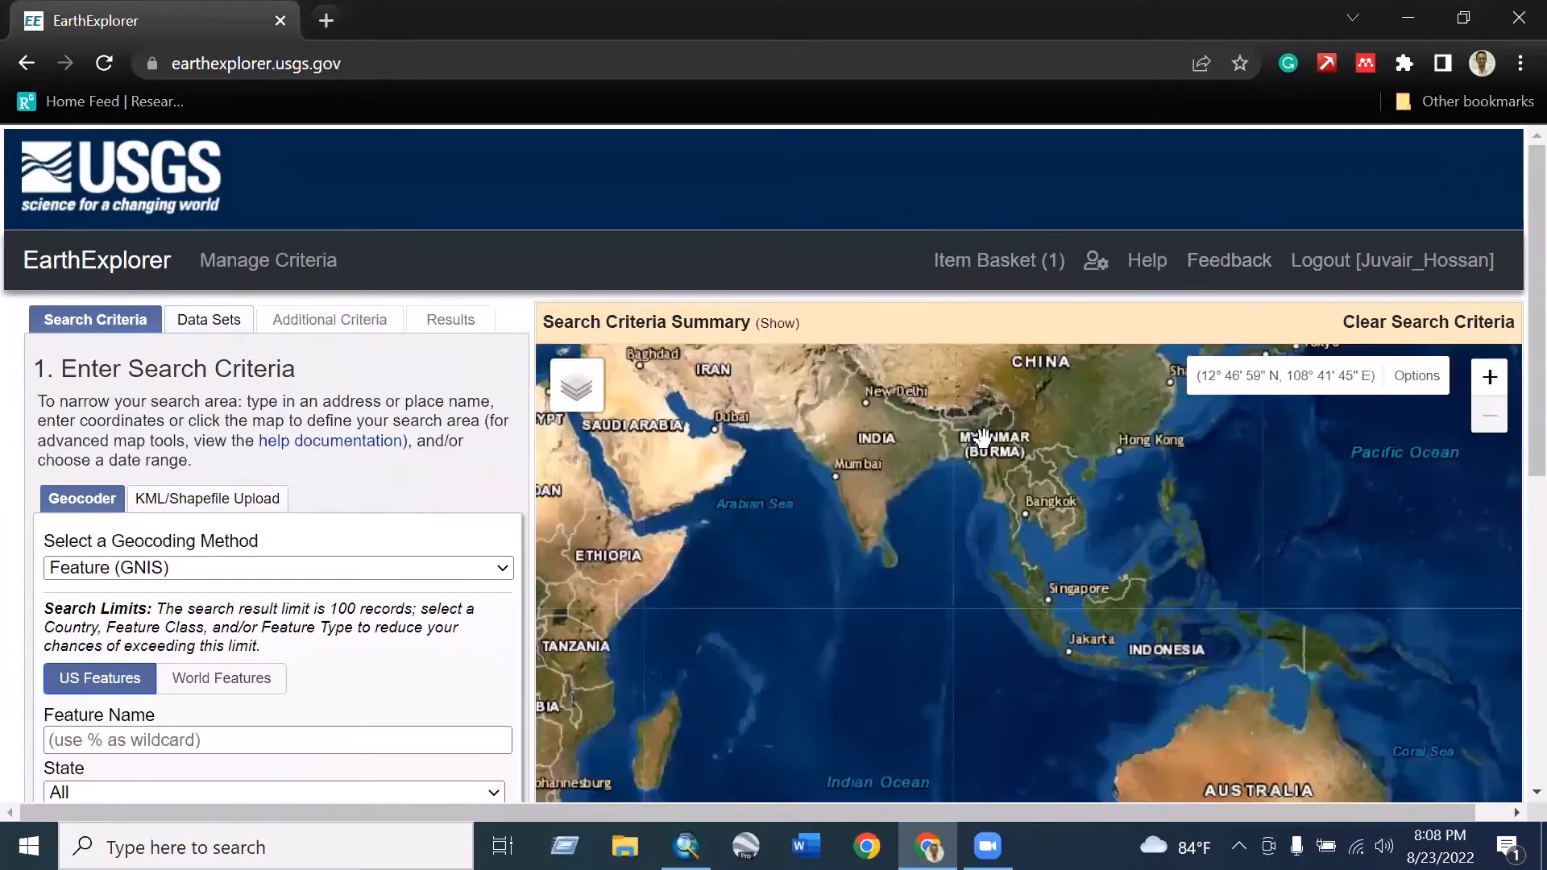
scroll(978, 430, "up", 1)
scroll(915, 415, "up", 1)
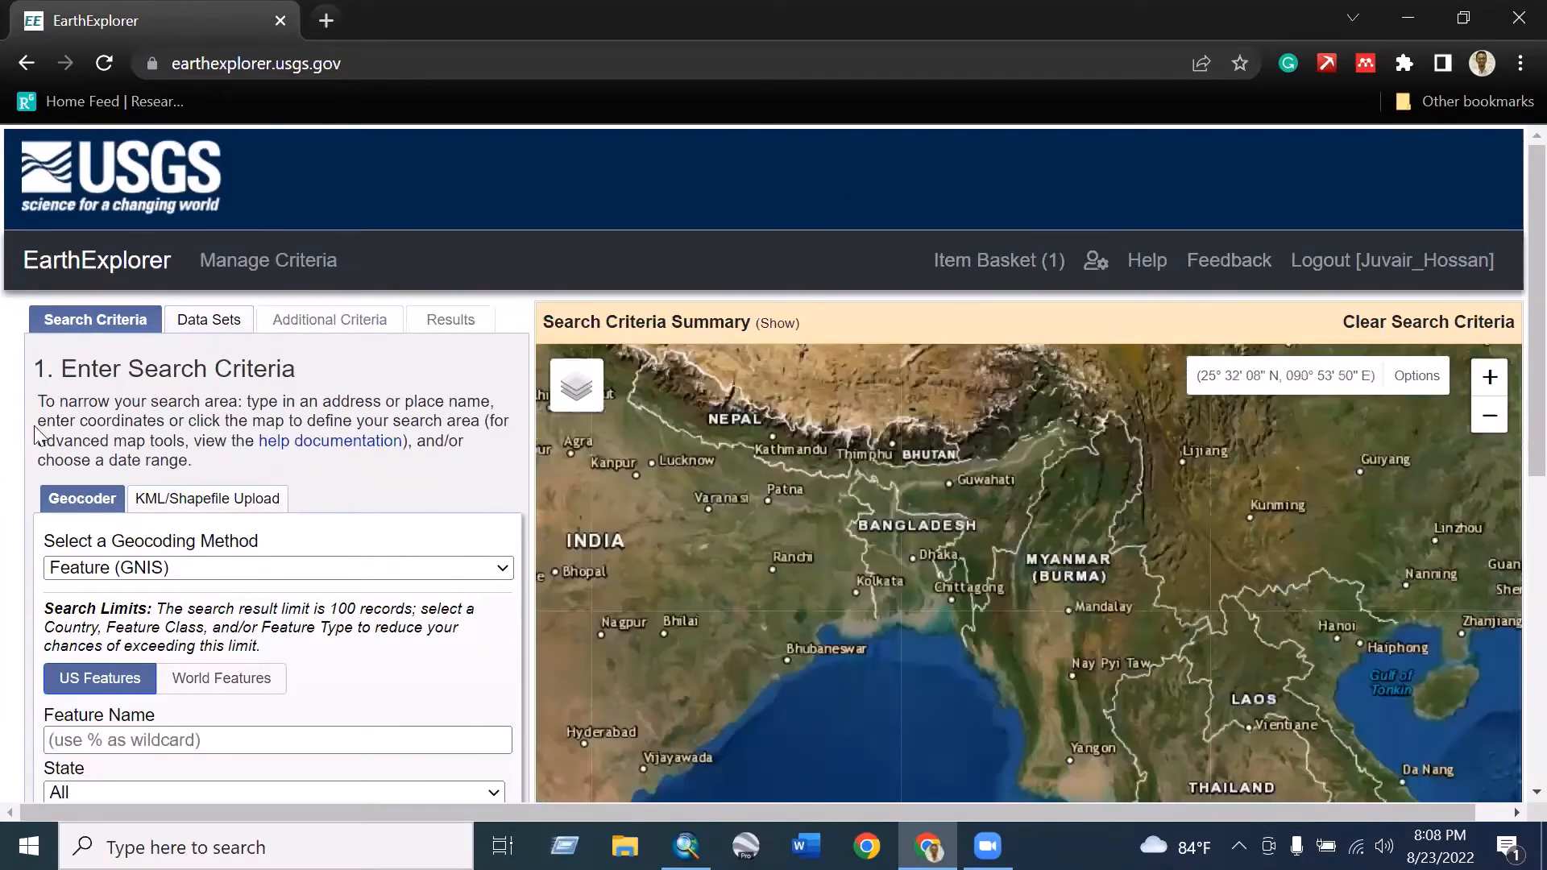
scroll(134, 515, "down", 2)
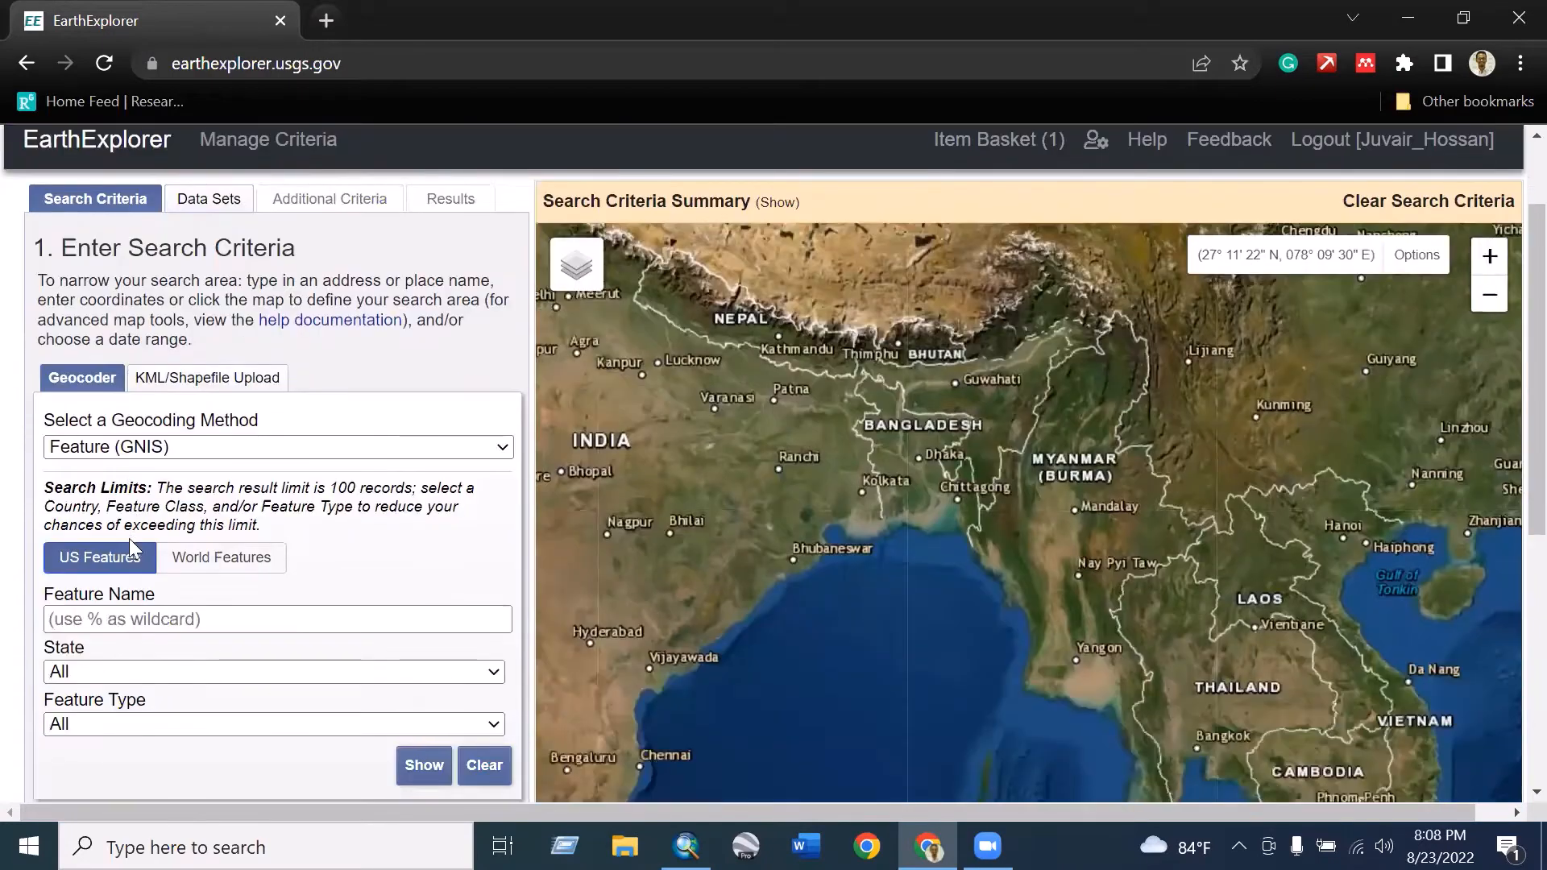
scroll(105, 403, "down", 2)
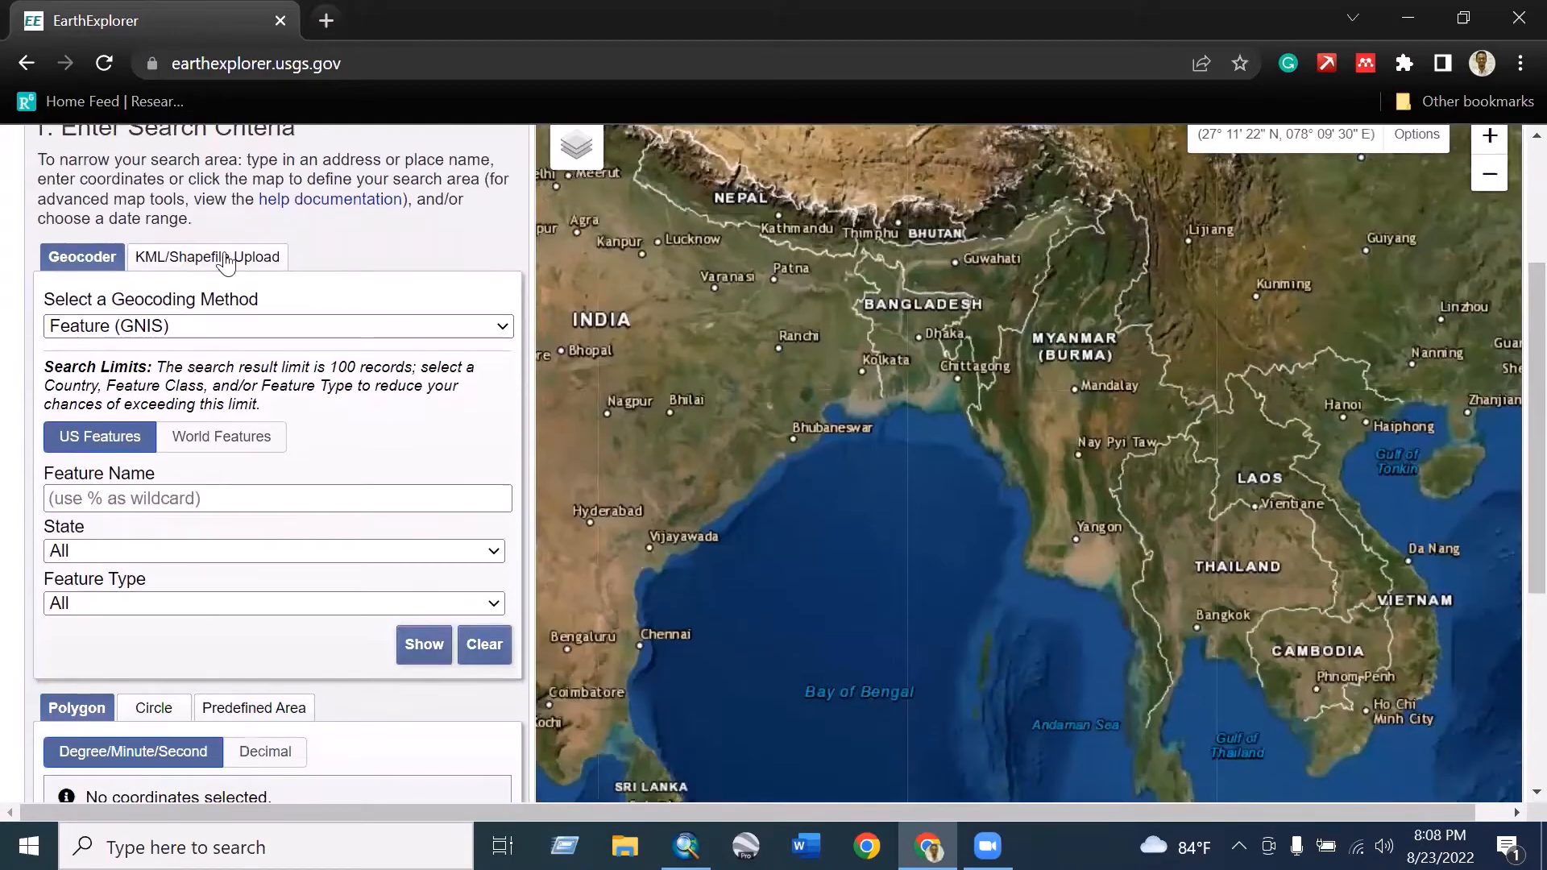
left_click(142, 270)
left_click(101, 262)
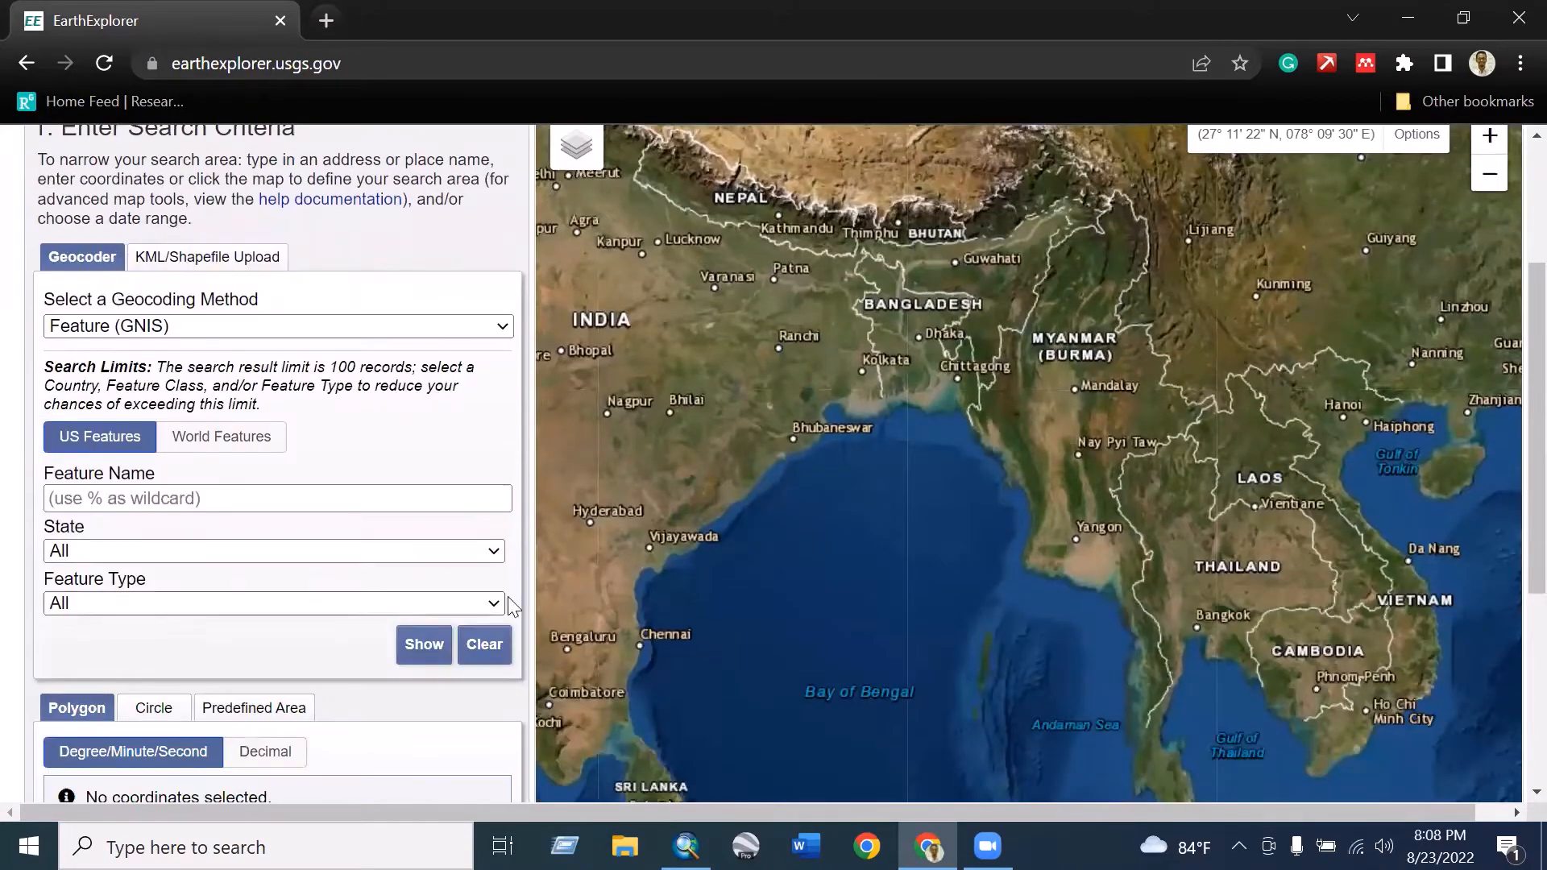
scroll(225, 613, "down", 2)
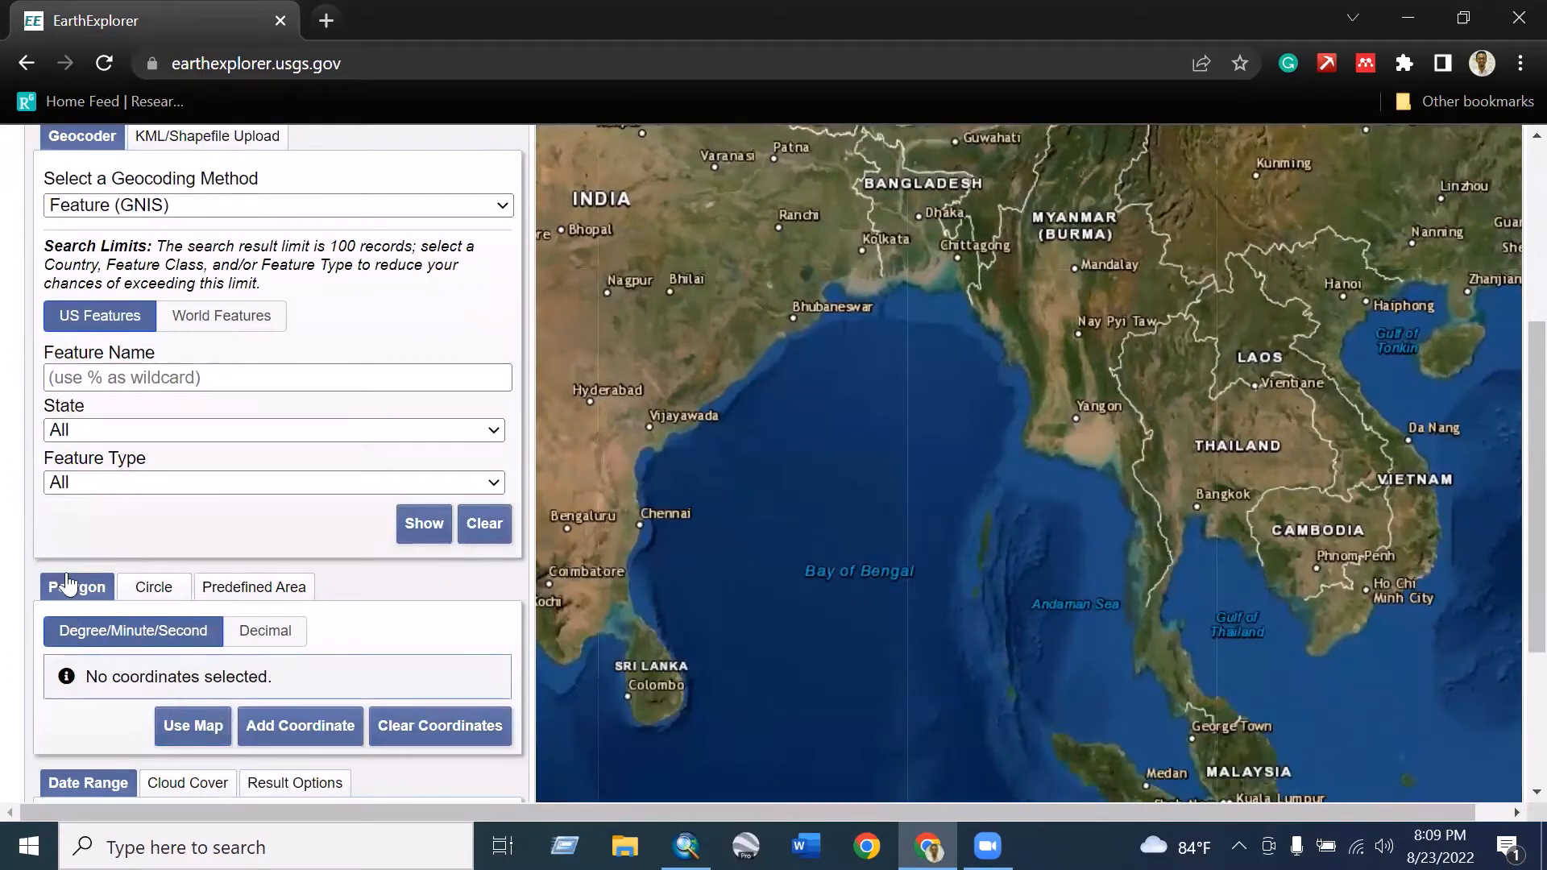
left_click_drag(949, 276, 922, 392)
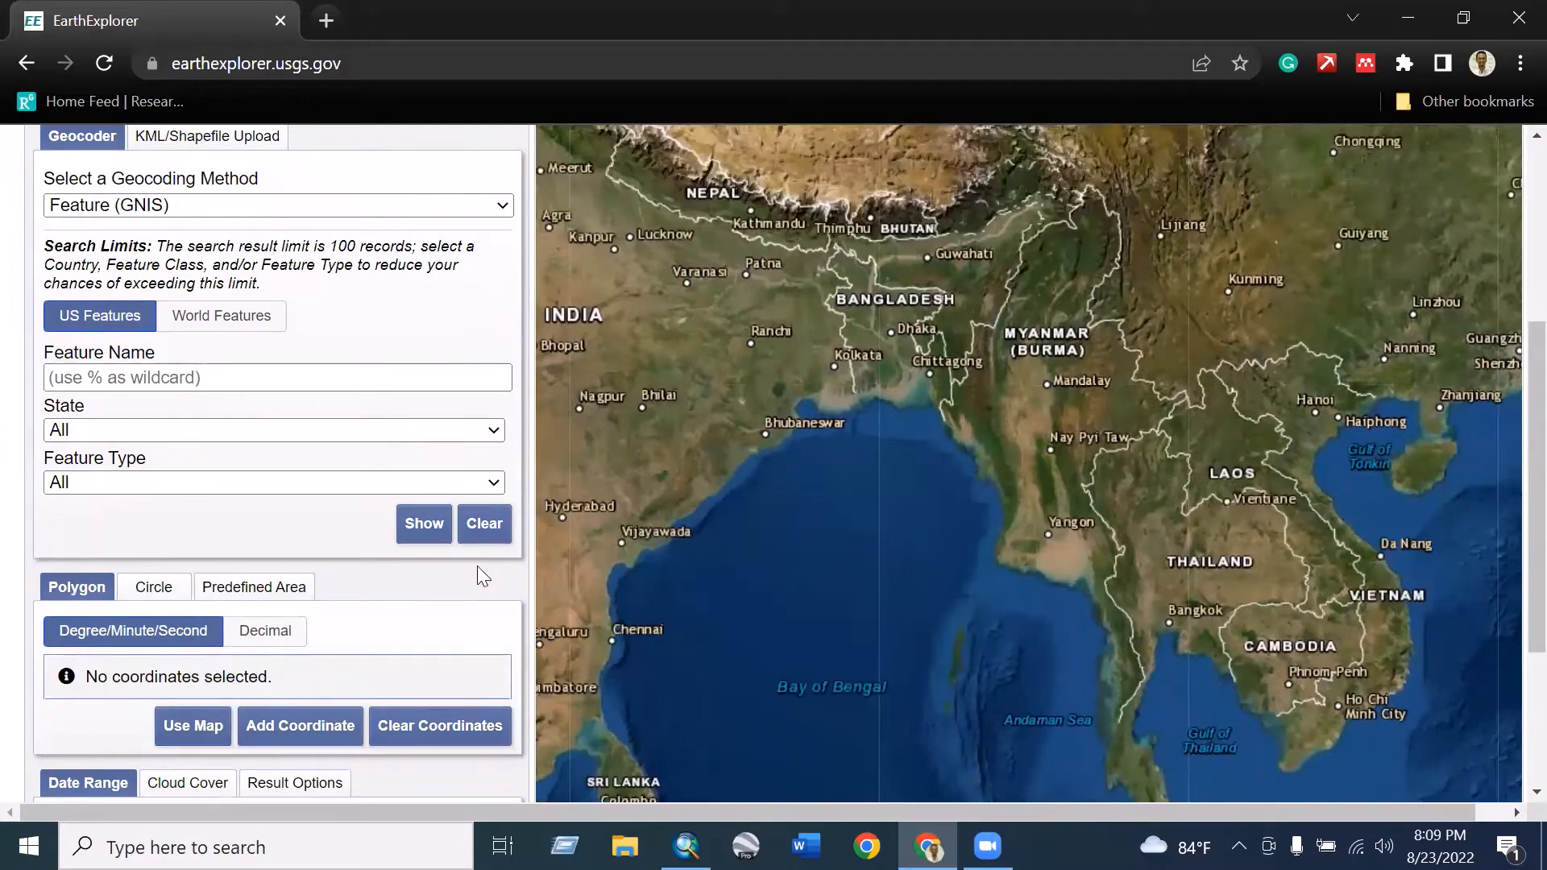
scroll(863, 312, "up", 3)
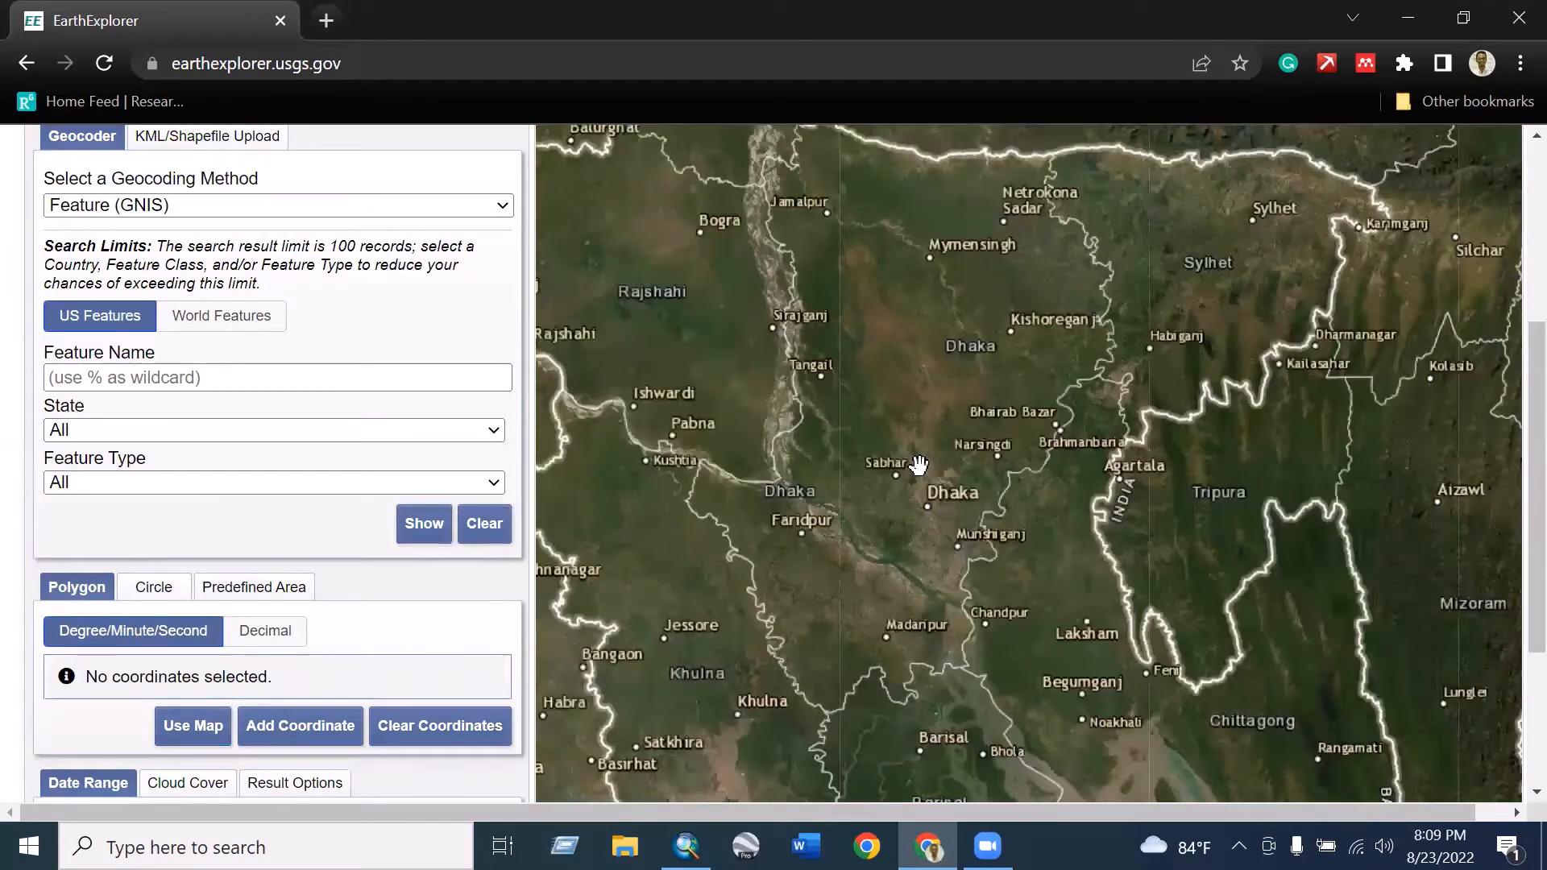
scroll(887, 467, "up", 2)
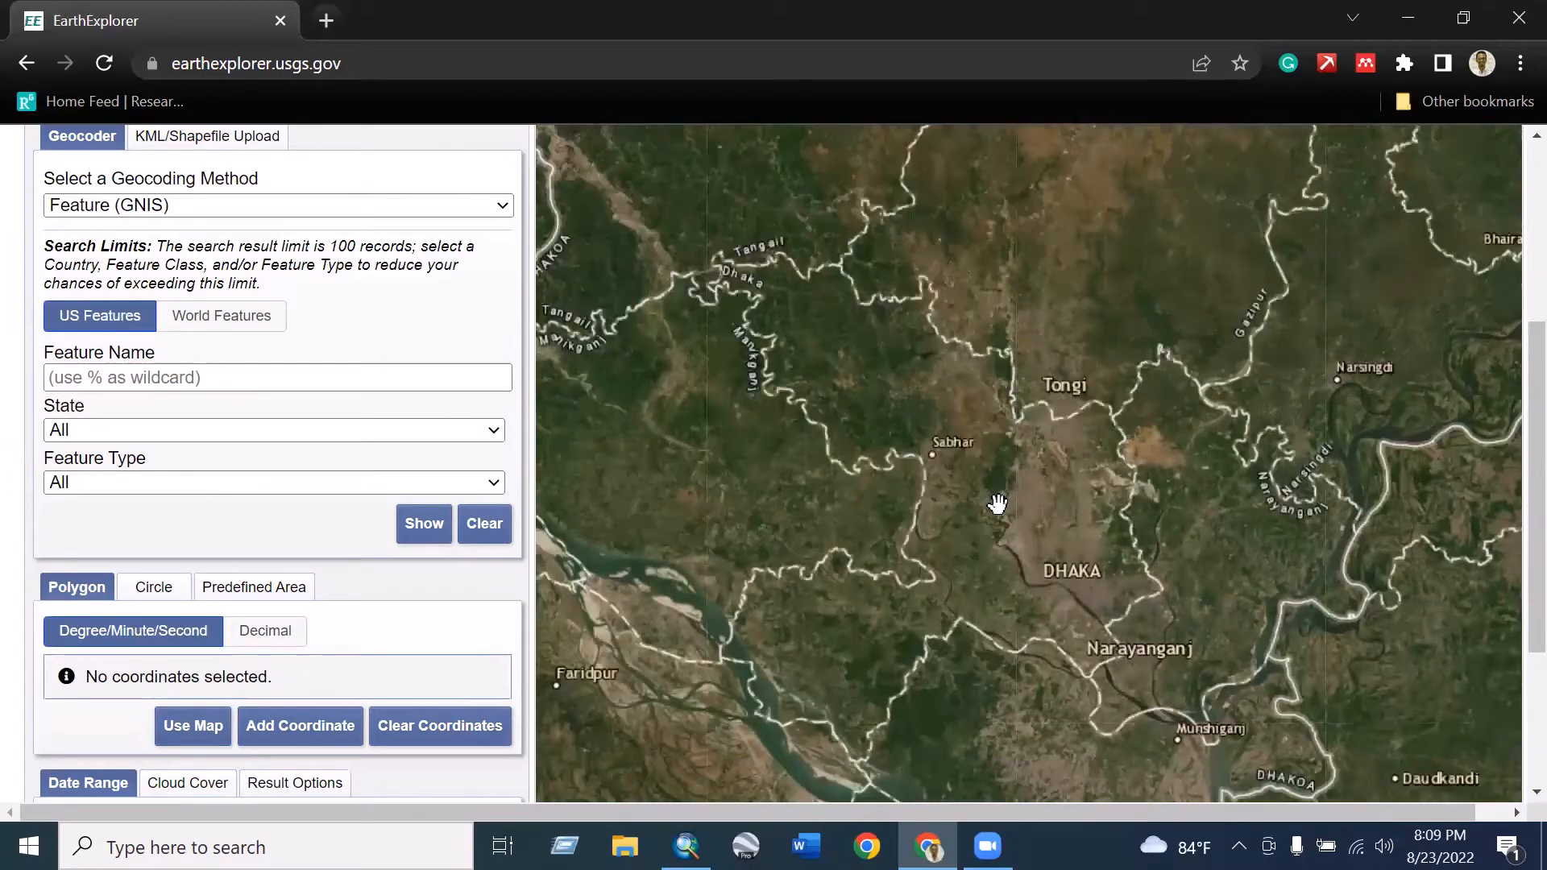
left_click_drag(988, 480, 1004, 441)
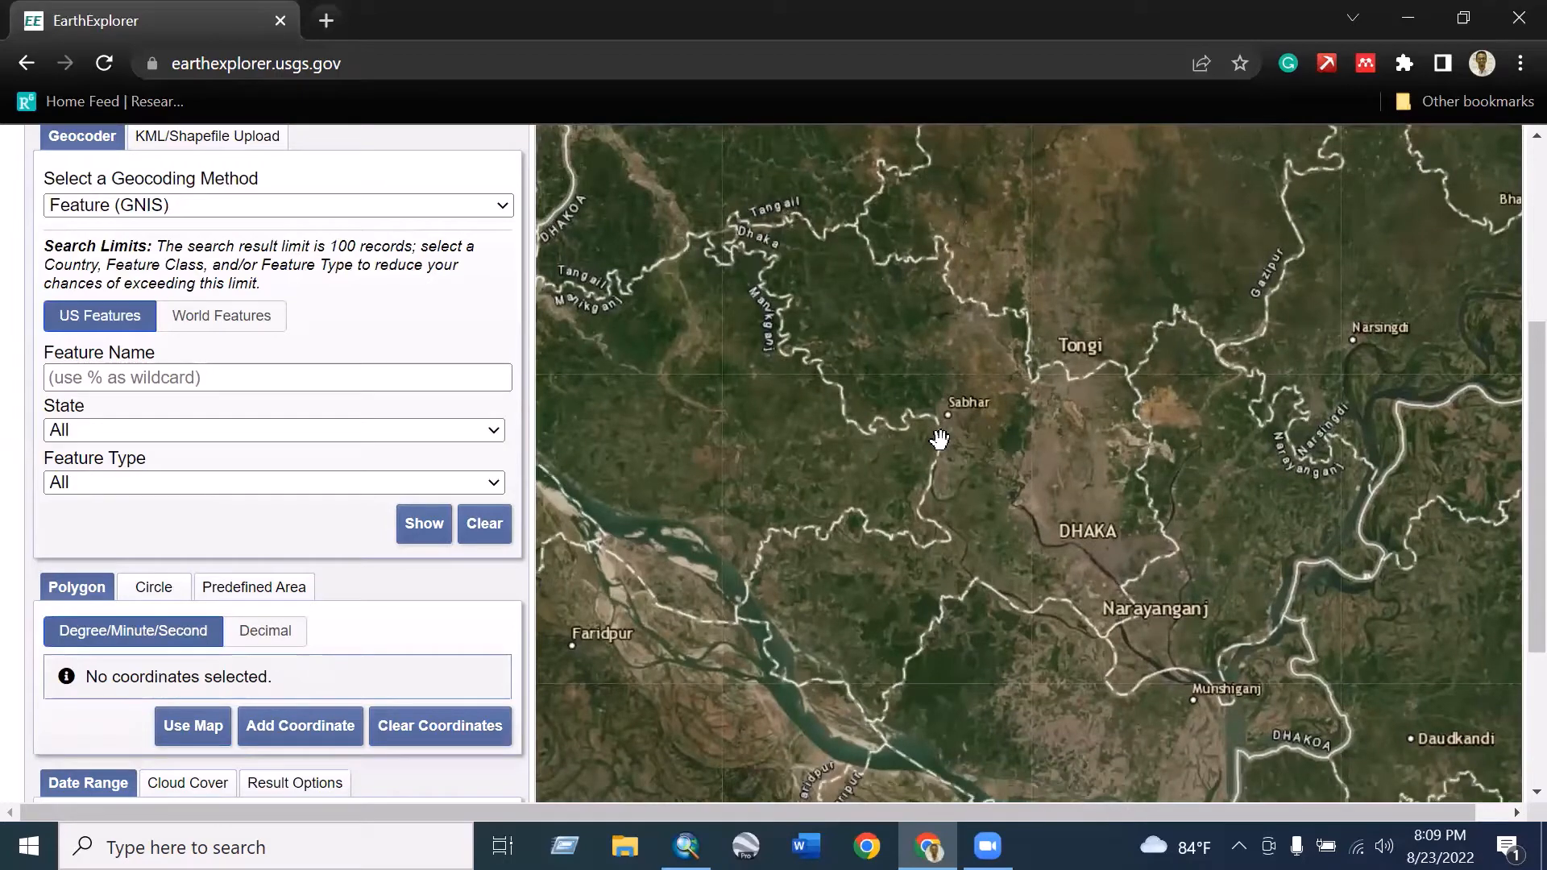
left_click(194, 742)
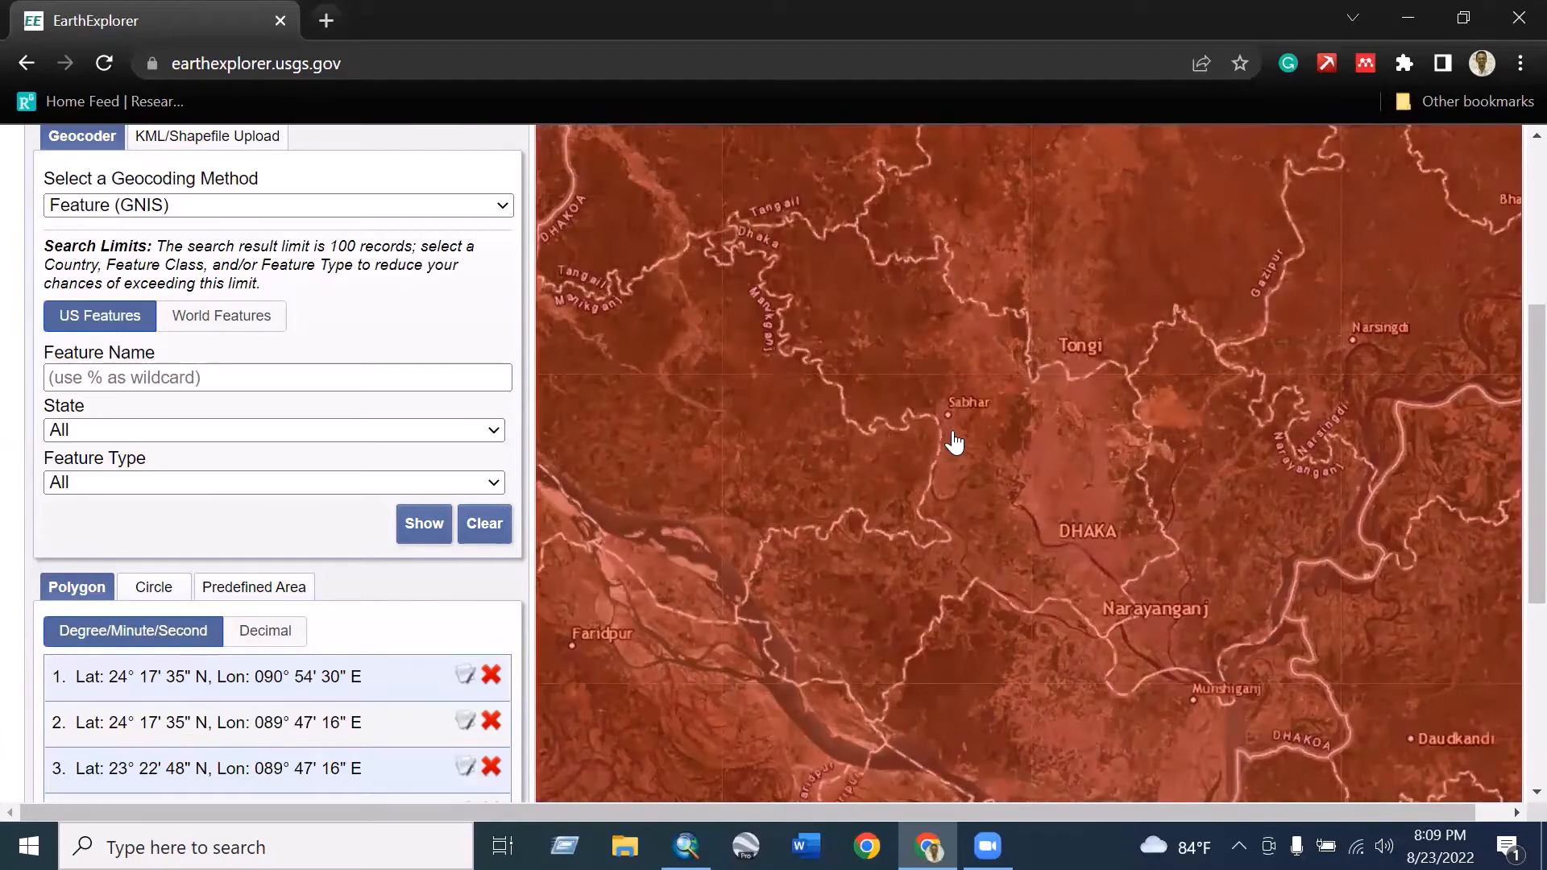
Step: Move the four corners of the search polygon inward around Dhaka, placing the eastern ones near Gazipur and Munshiganj and the western ones near Manikganj and Faridpur
scroll(958, 458, "down", 2)
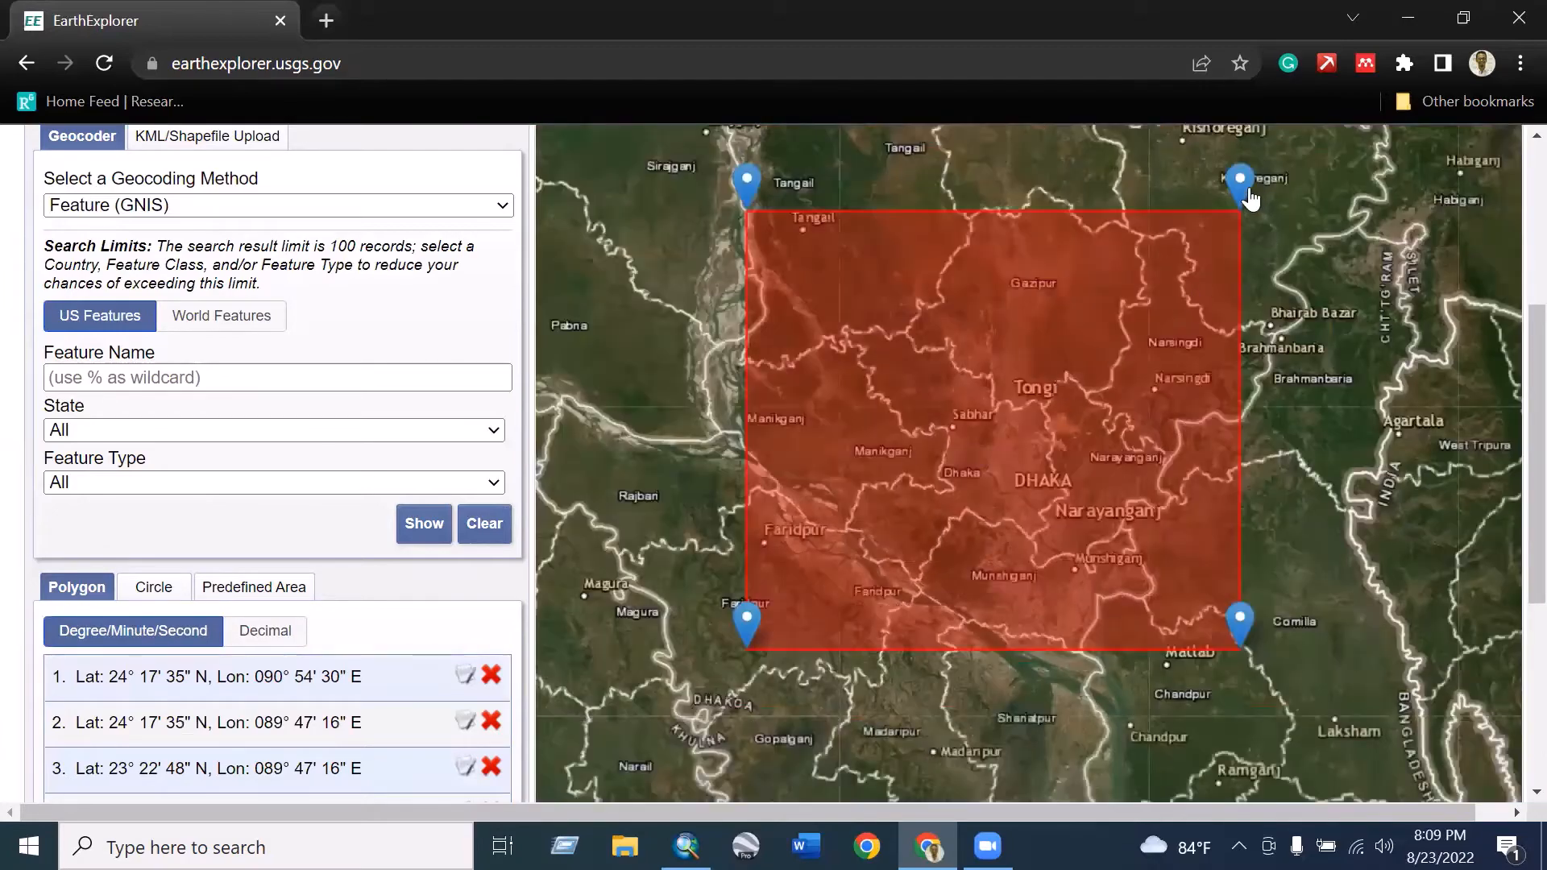
left_click_drag(1155, 223, 996, 300)
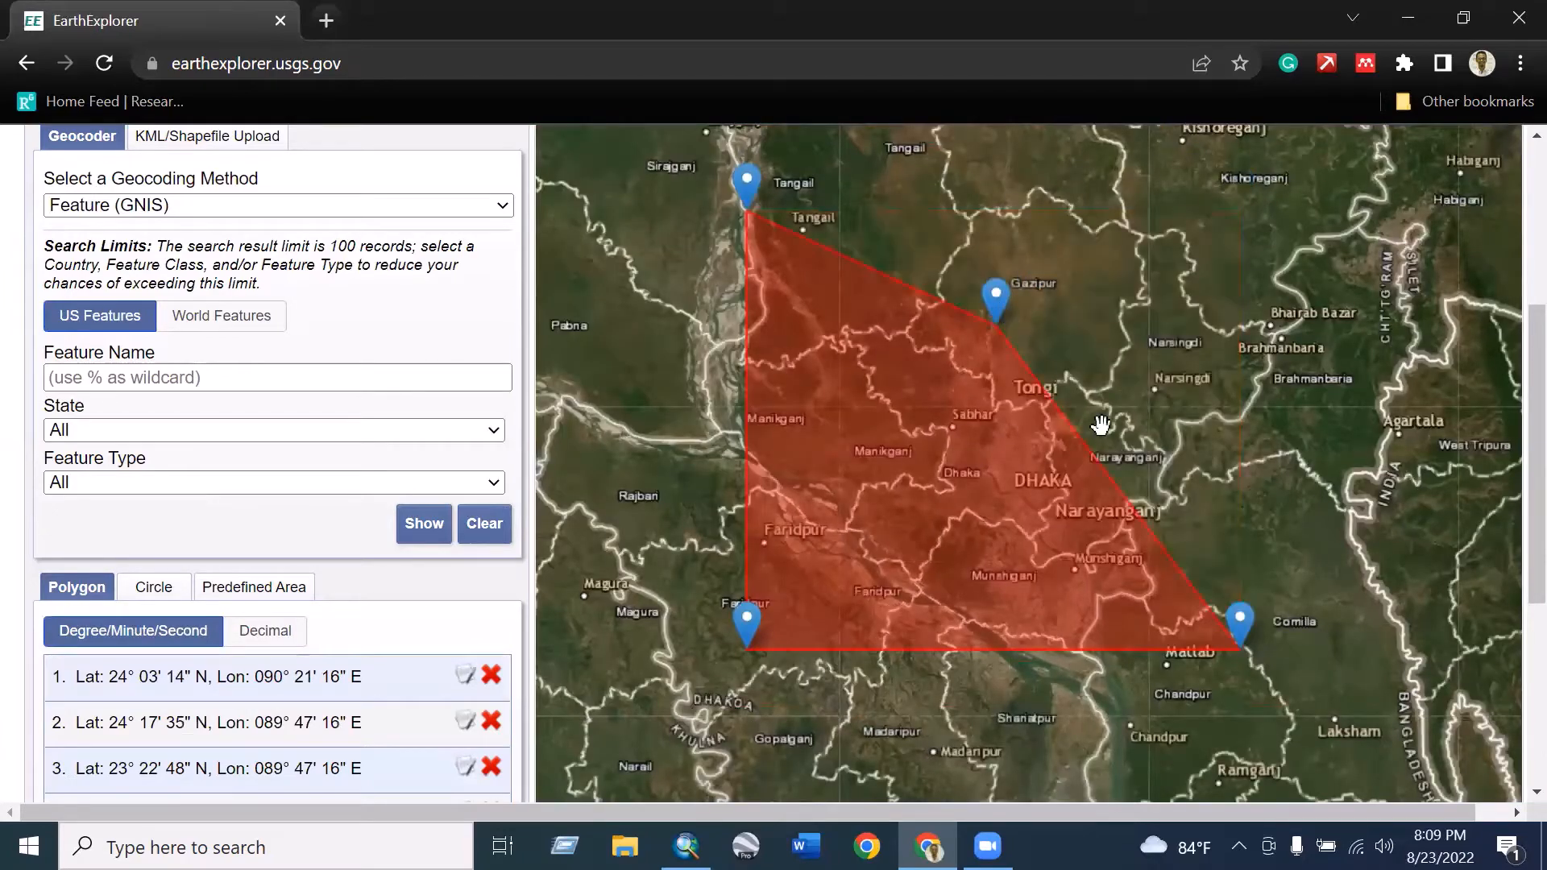
mouse_move(1253, 644)
left_mouse_down()
mouse_move(1180, 637)
mouse_move(1124, 564)
left_mouse_up()
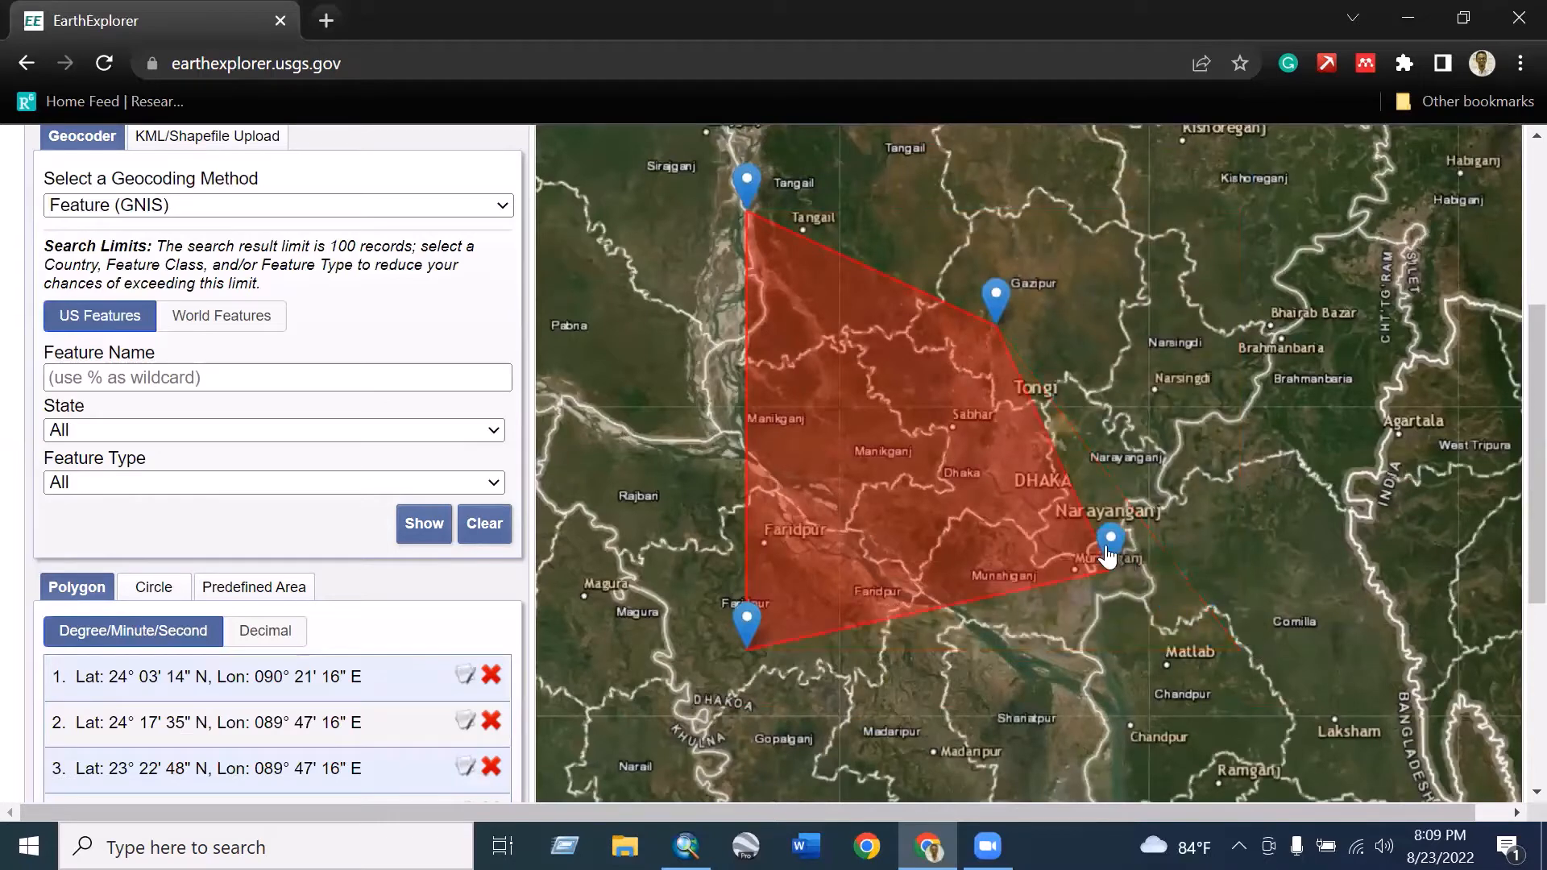
left_click_drag(999, 310, 1043, 304)
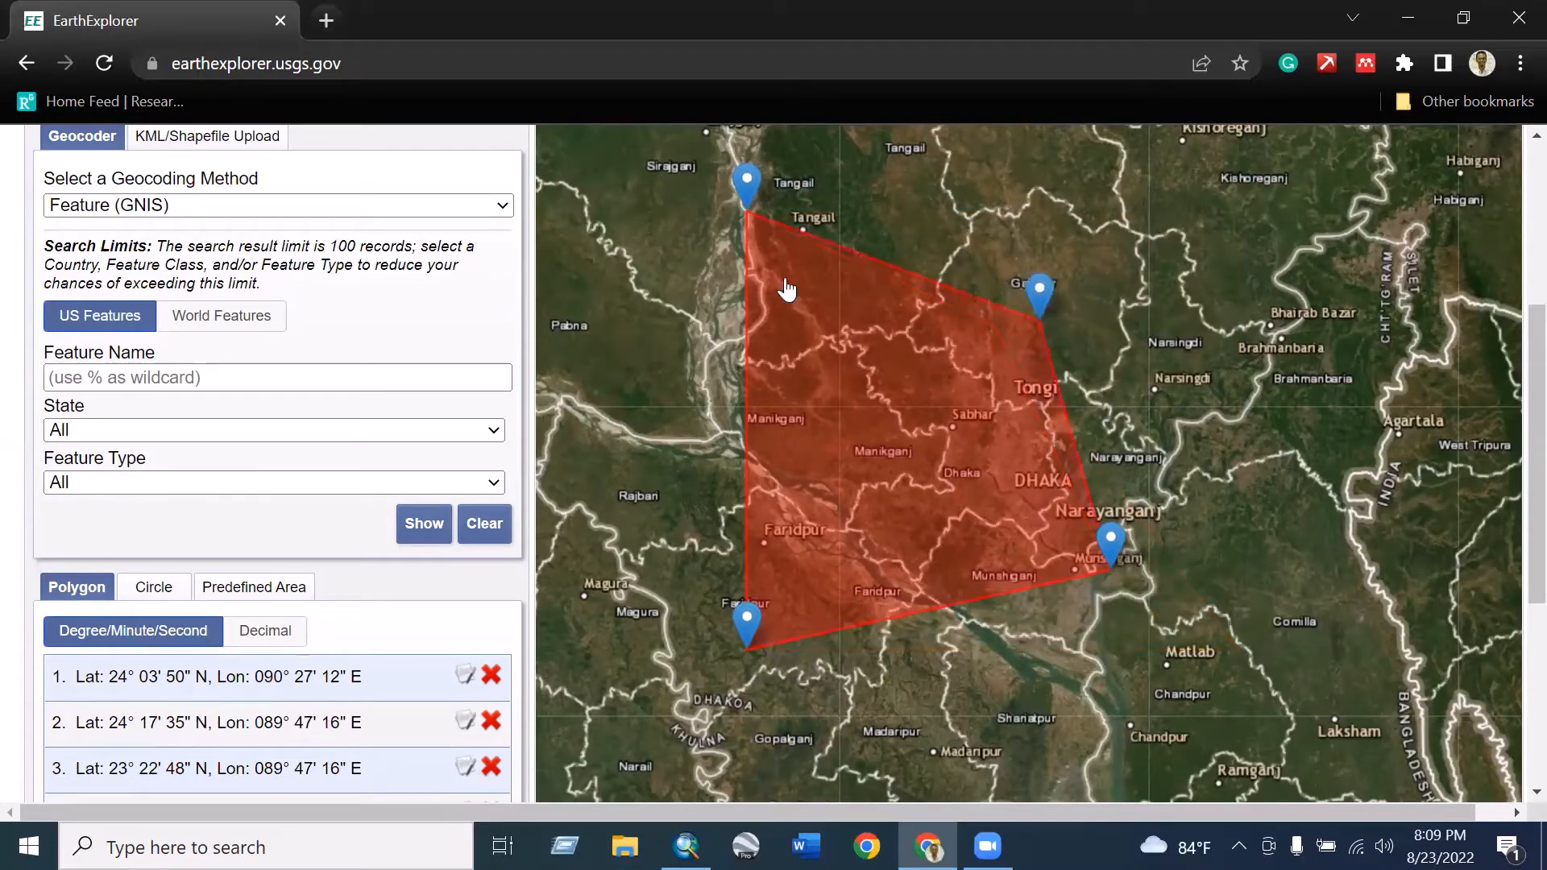
left_click_drag(749, 208, 798, 317)
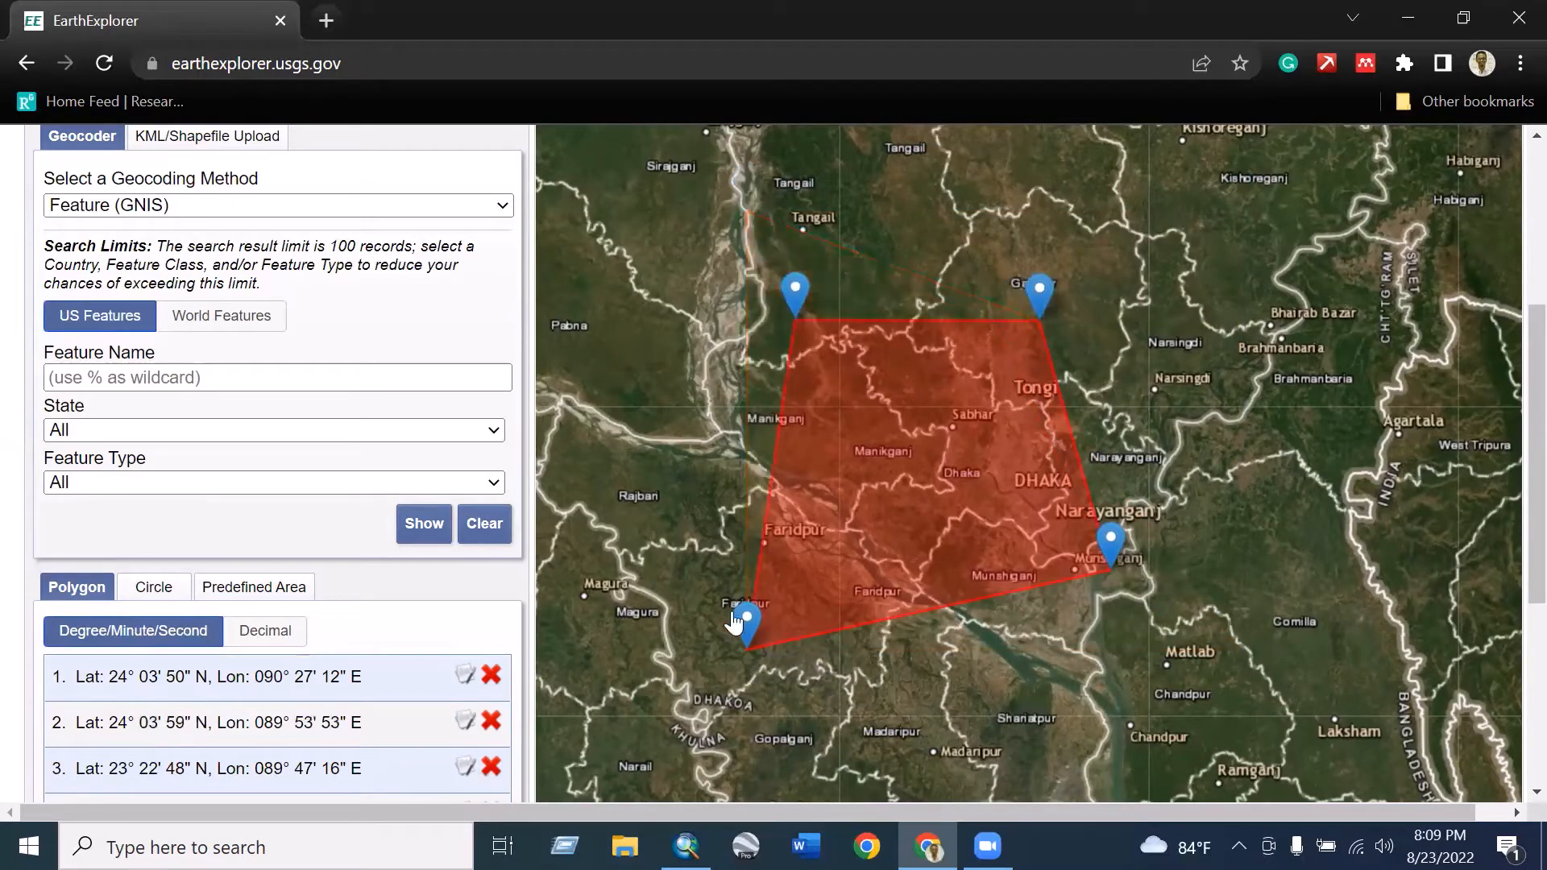
left_click_drag(748, 619, 789, 589)
Step: Add two vertices to the polygon's eastern edge near Narayanganj, at about 23° 43' N, 90° 35' E and 23° 49' N, 90° 34' E
mouse_move(795, 566)
left_mouse_down()
mouse_move(1064, 490)
mouse_move(1105, 453)
left_mouse_up()
left_click(802, 559)
left_click(1099, 424)
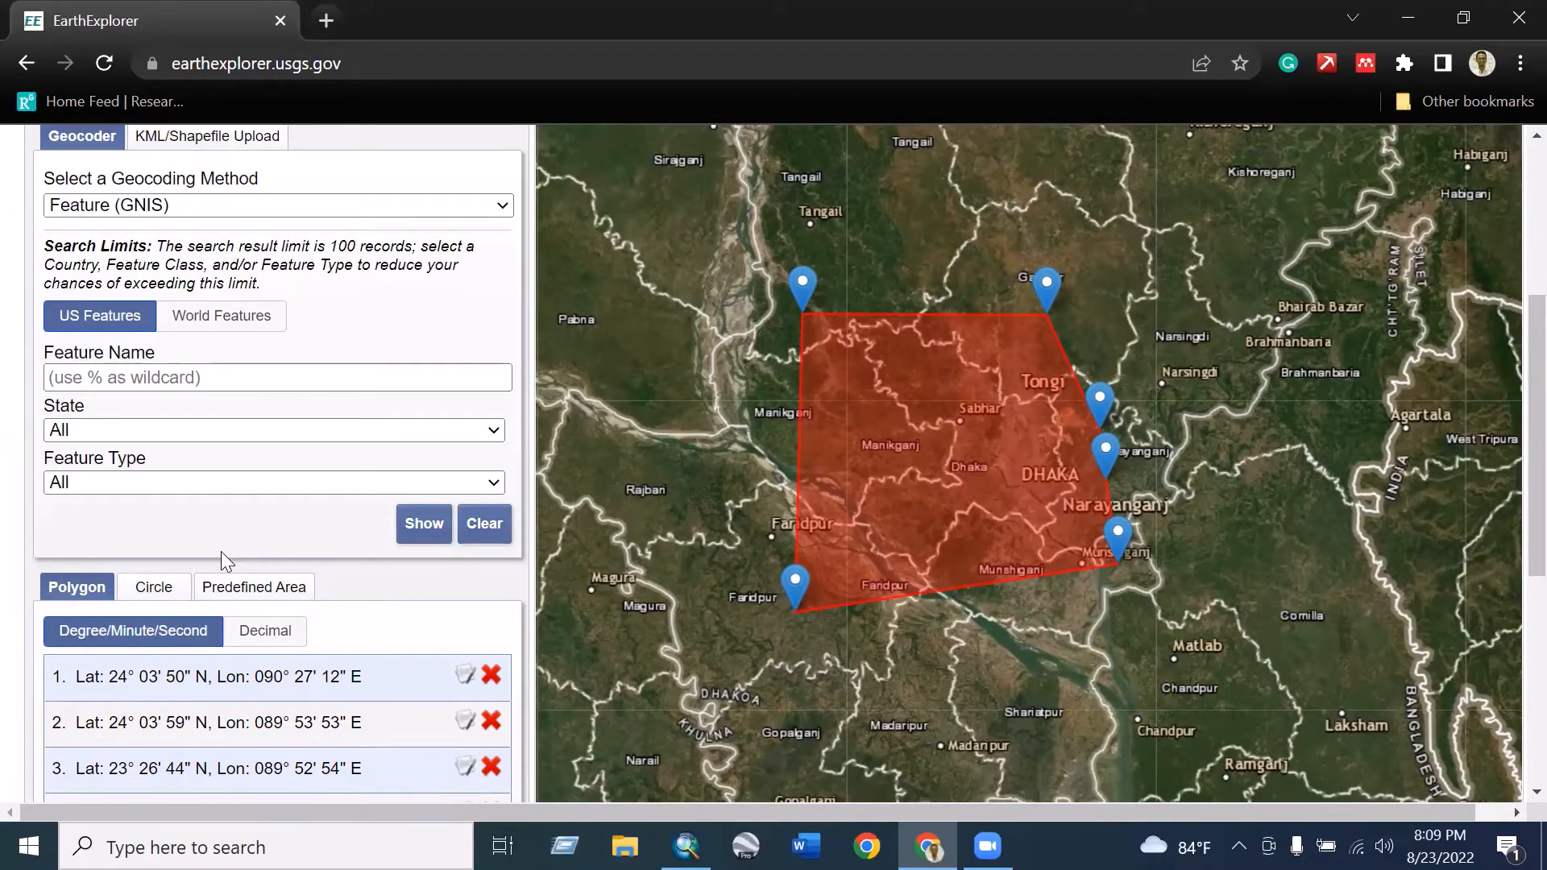
Step: Set the start date of the search range to 01/01/2022
scroll(221, 551, "down", 2)
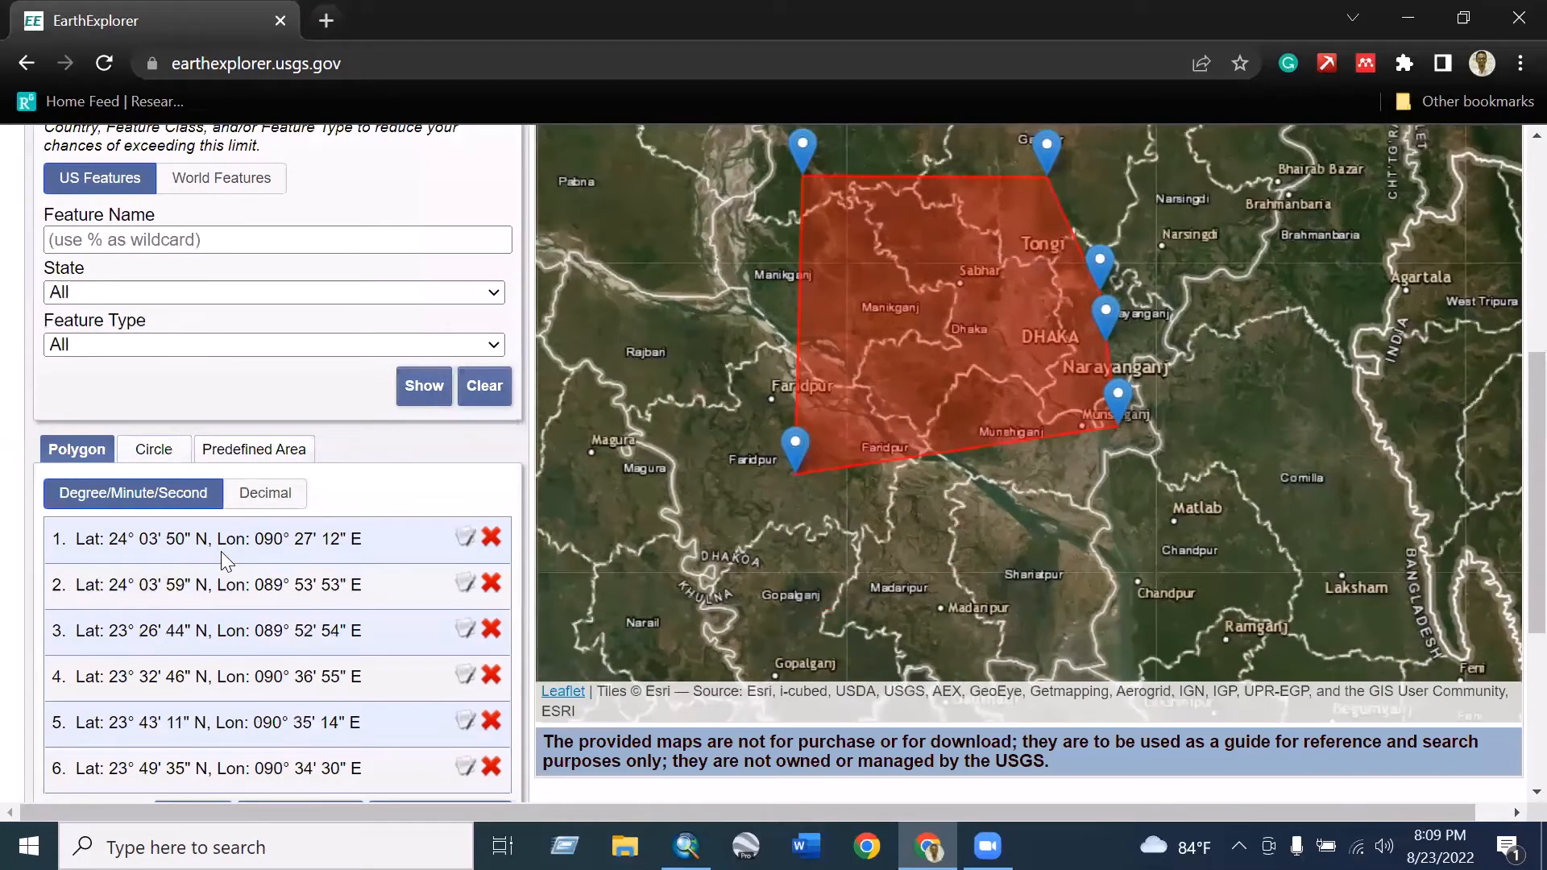
scroll(221, 552, "down", 4)
scroll(221, 551, "up", 3)
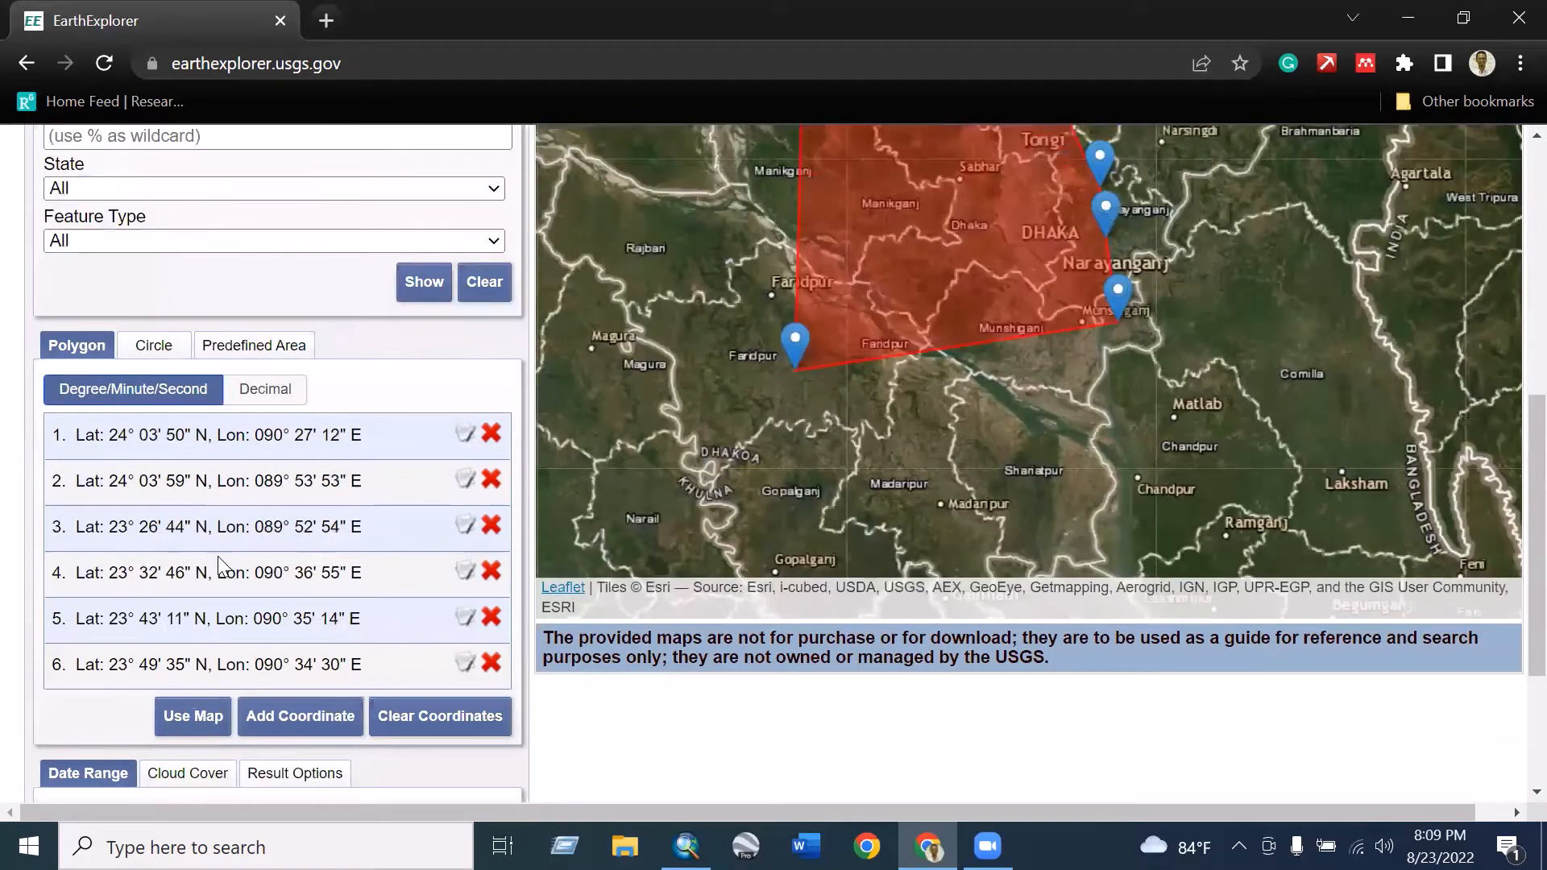
scroll(219, 564, "down", 3)
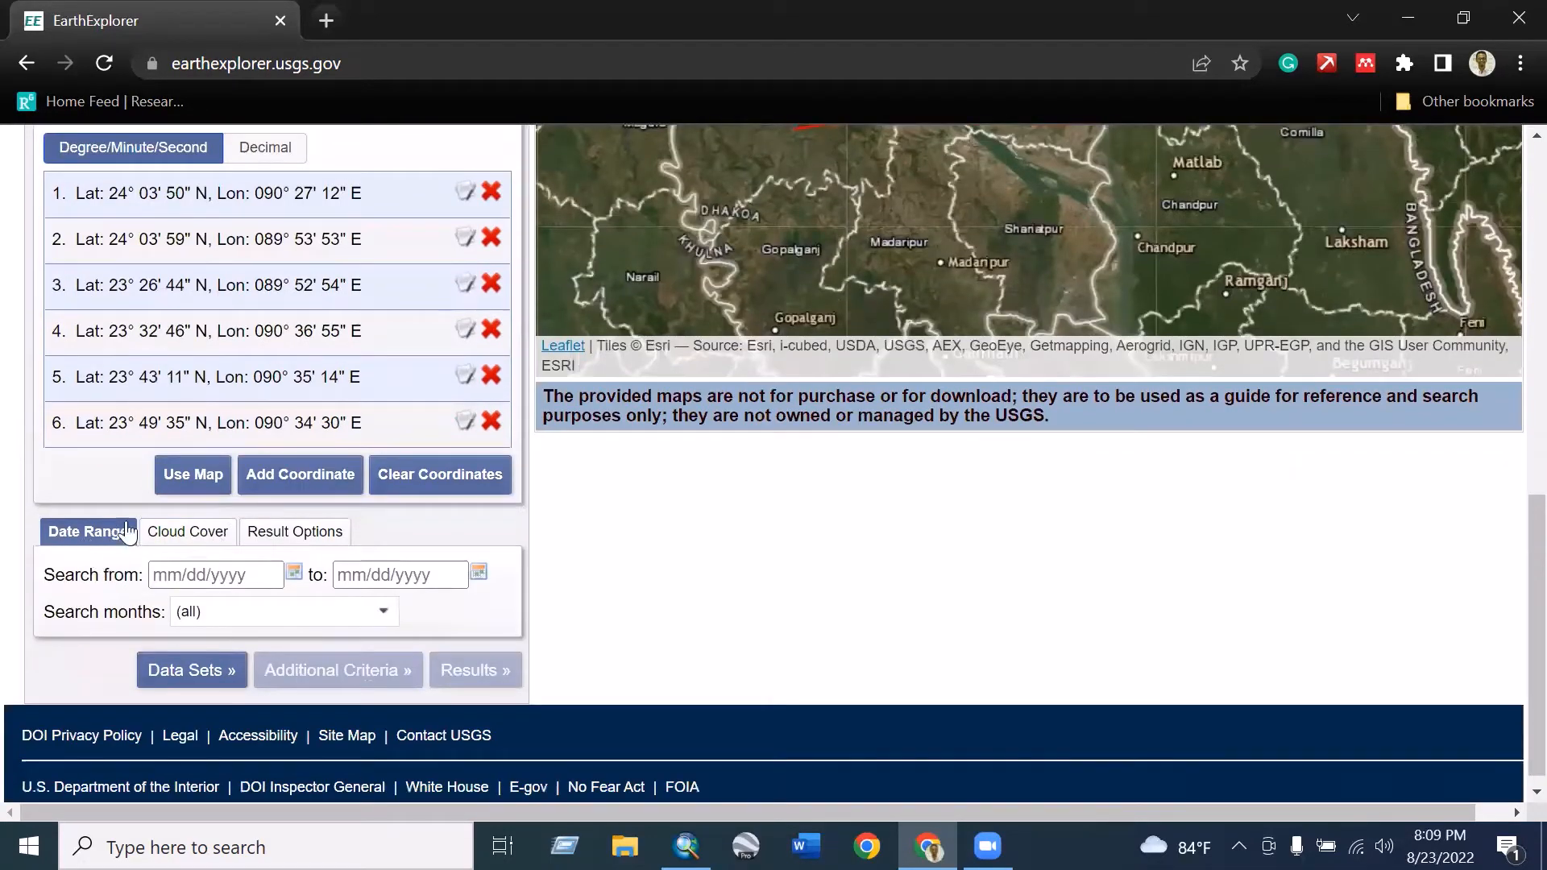
left_click(294, 572)
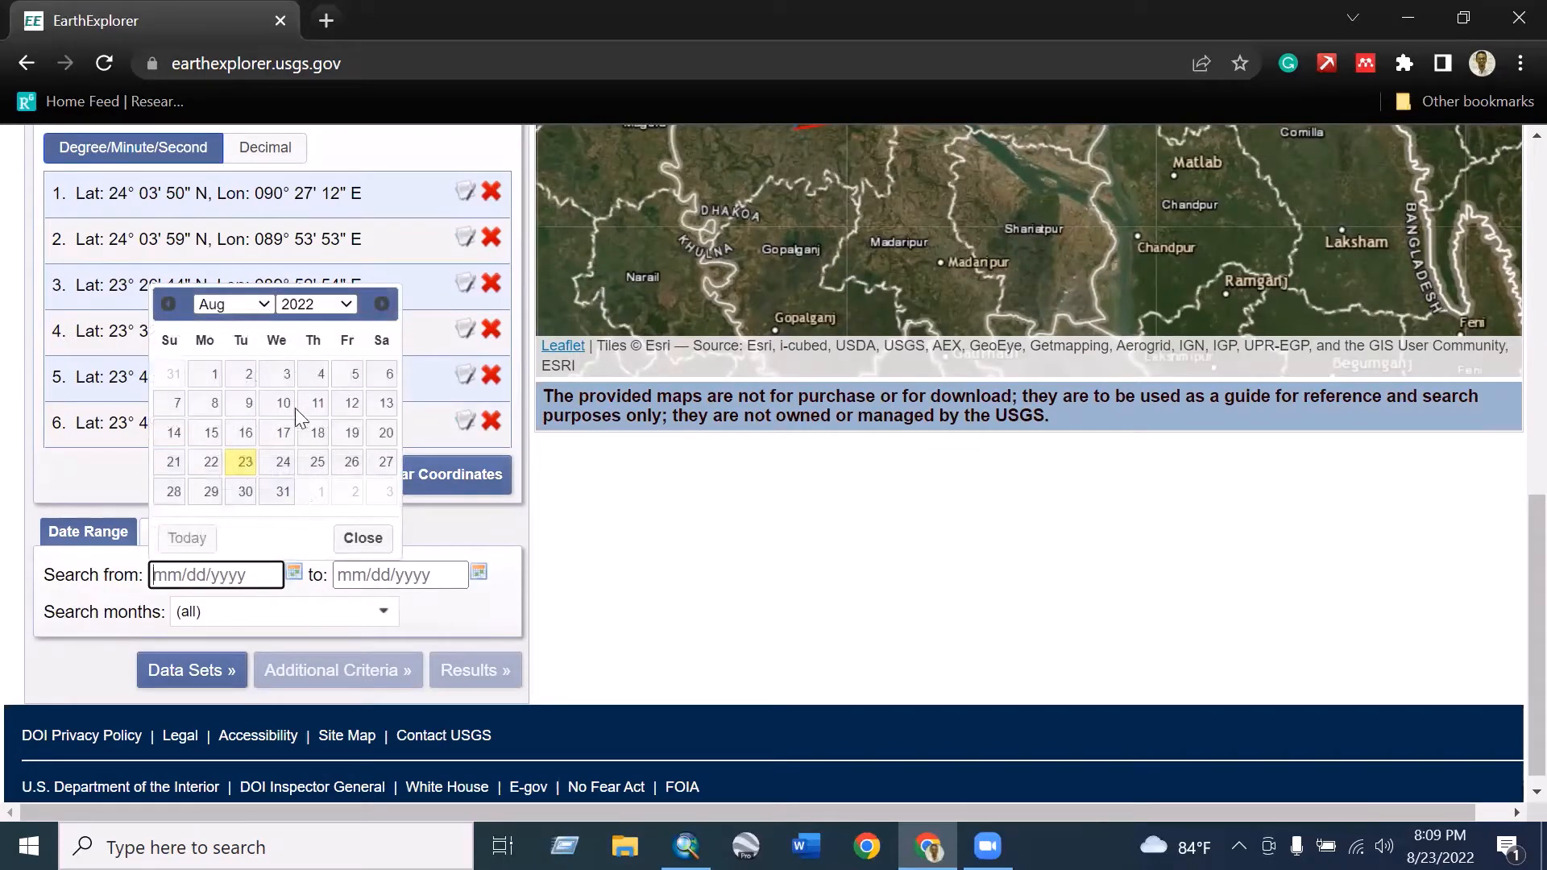
left_click(264, 305)
left_click(250, 323)
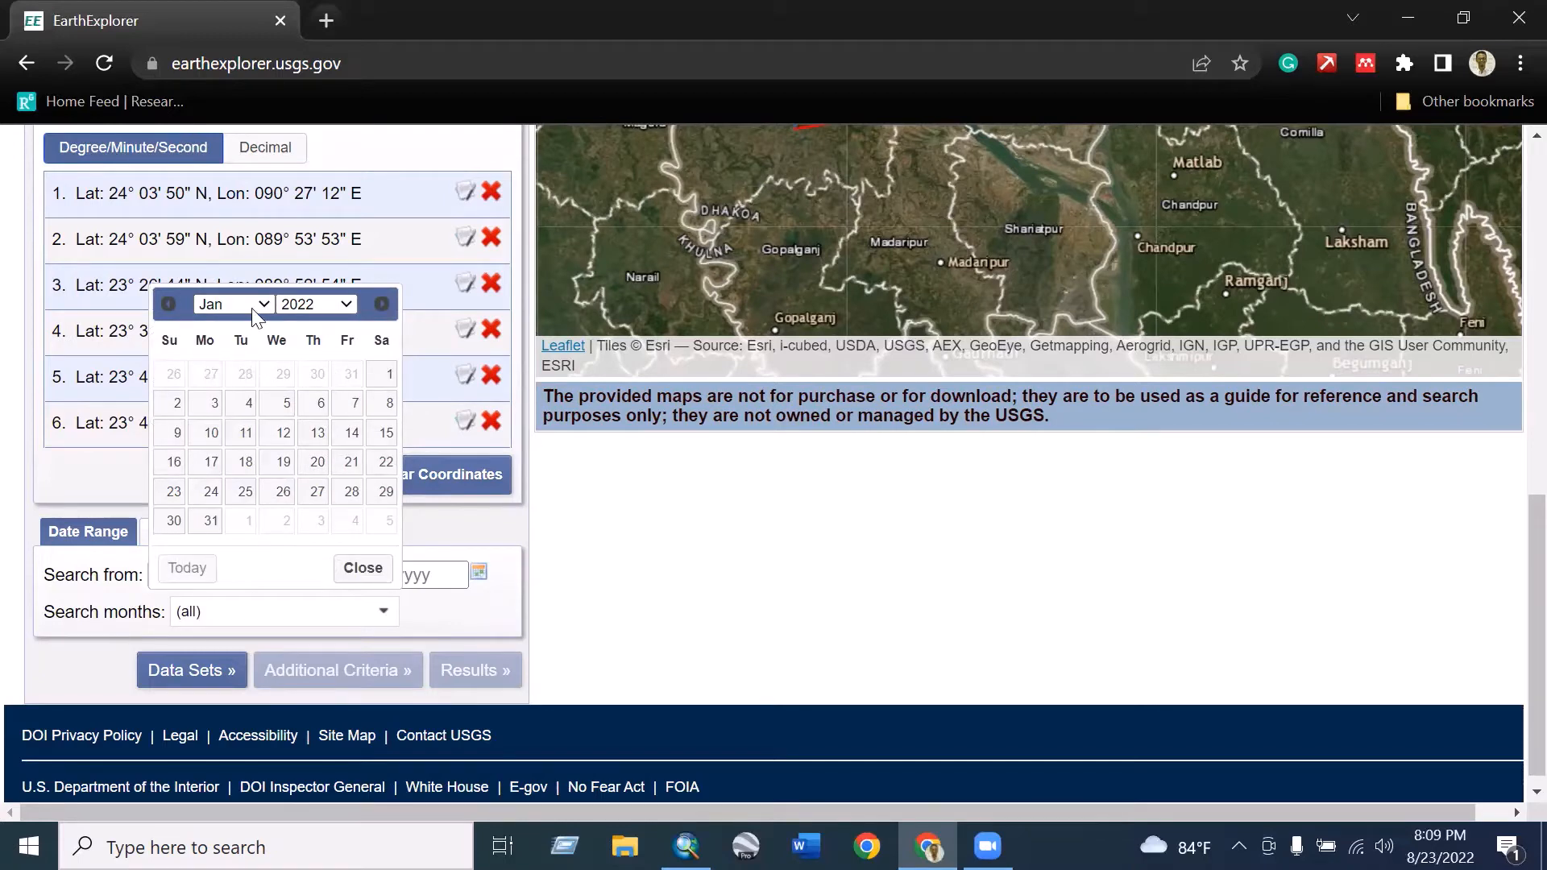
left_click(388, 374)
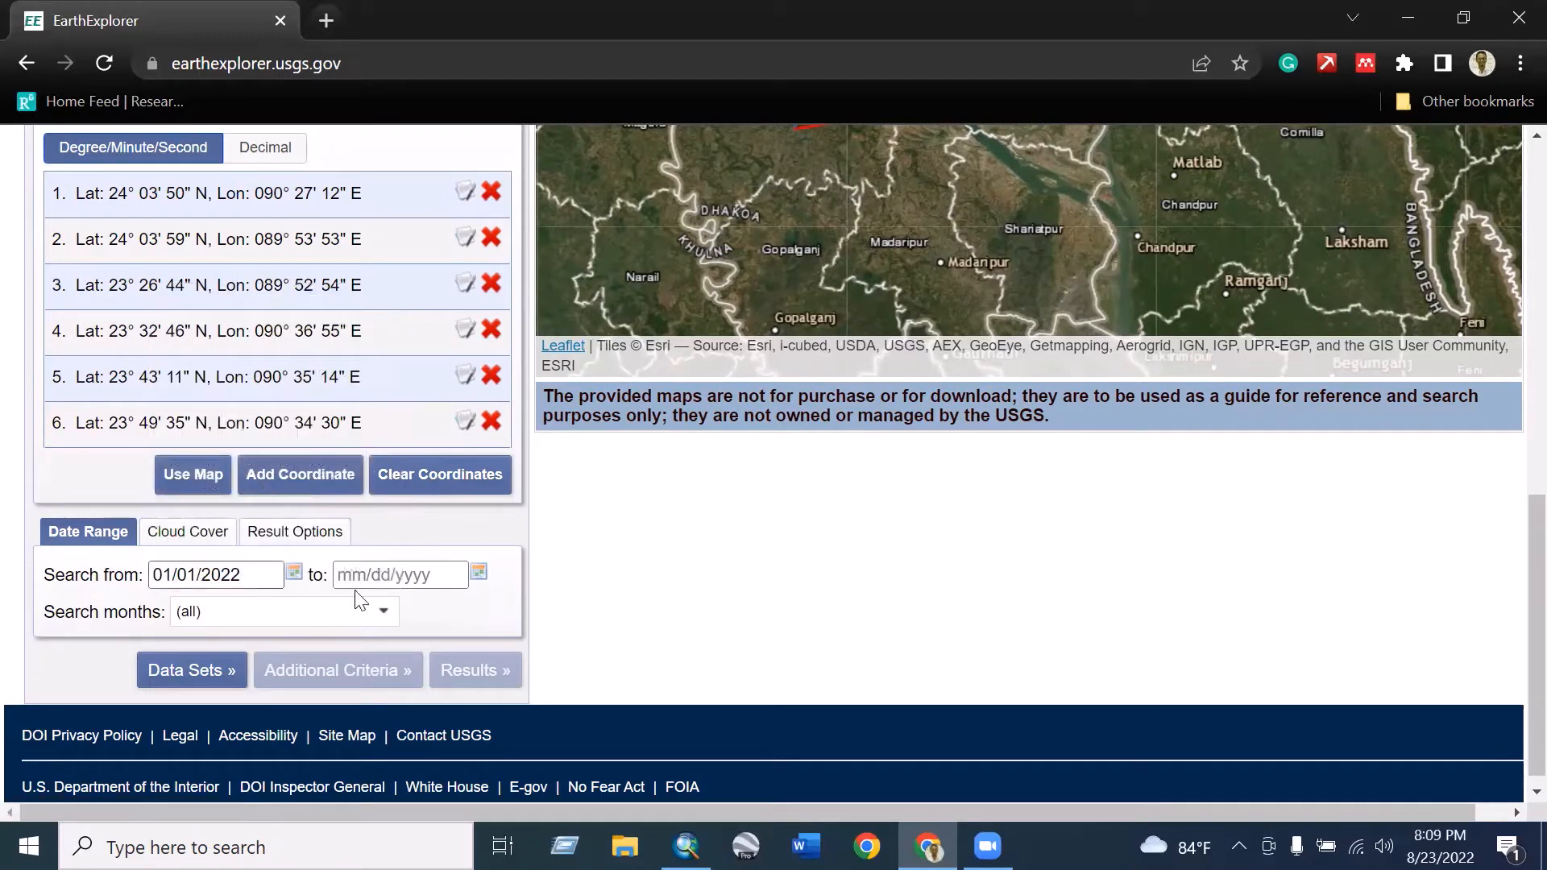
Step: Set the start date of the search range to 01/01/2021
left_click(477, 575)
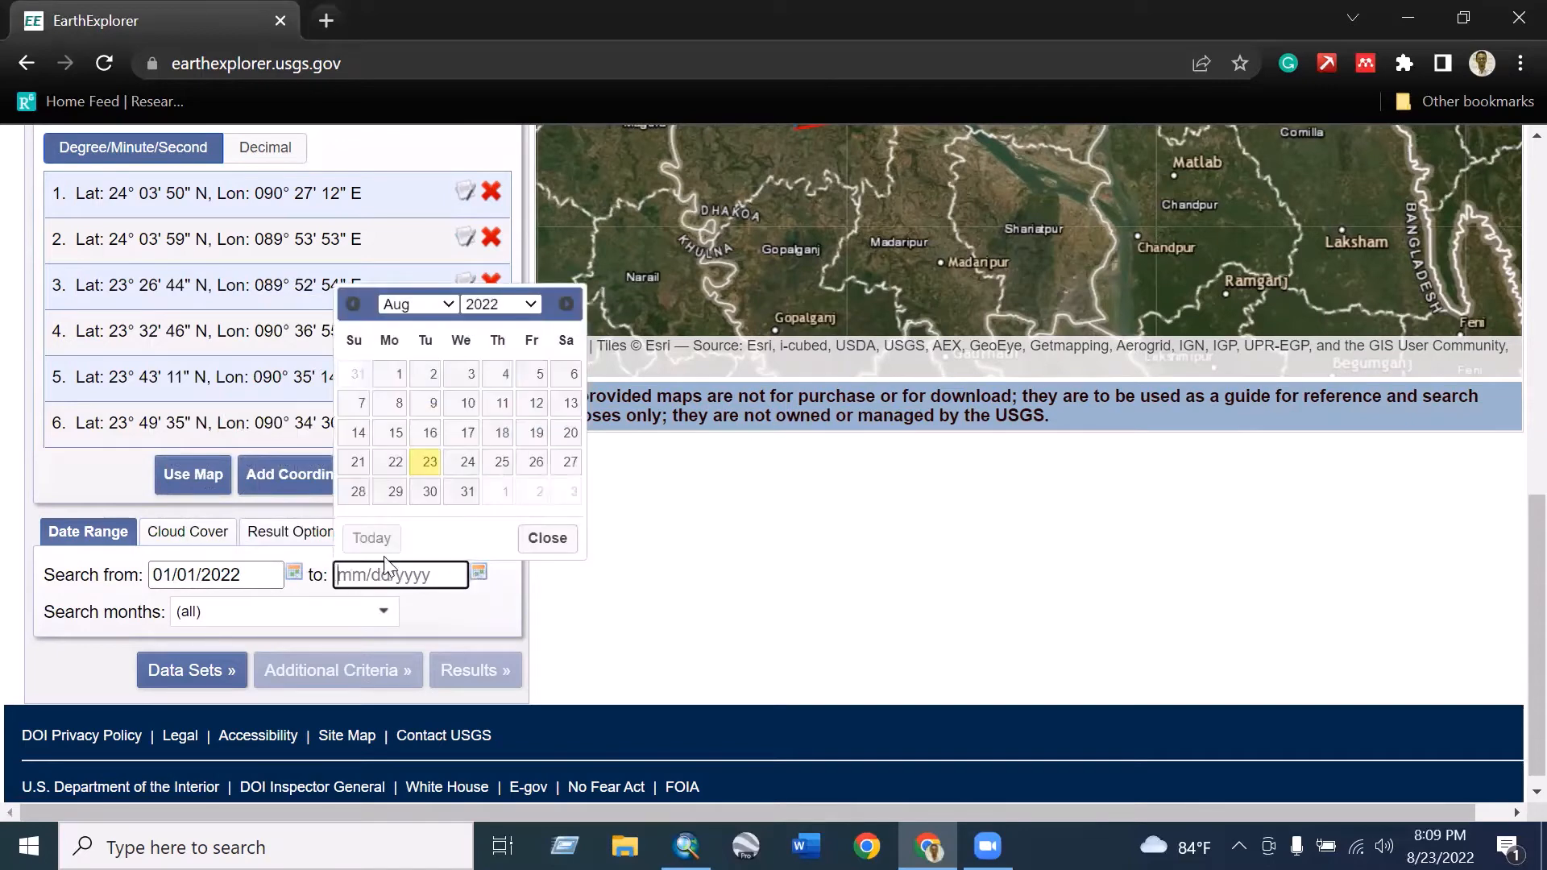
left_click(317, 609)
left_click(294, 573)
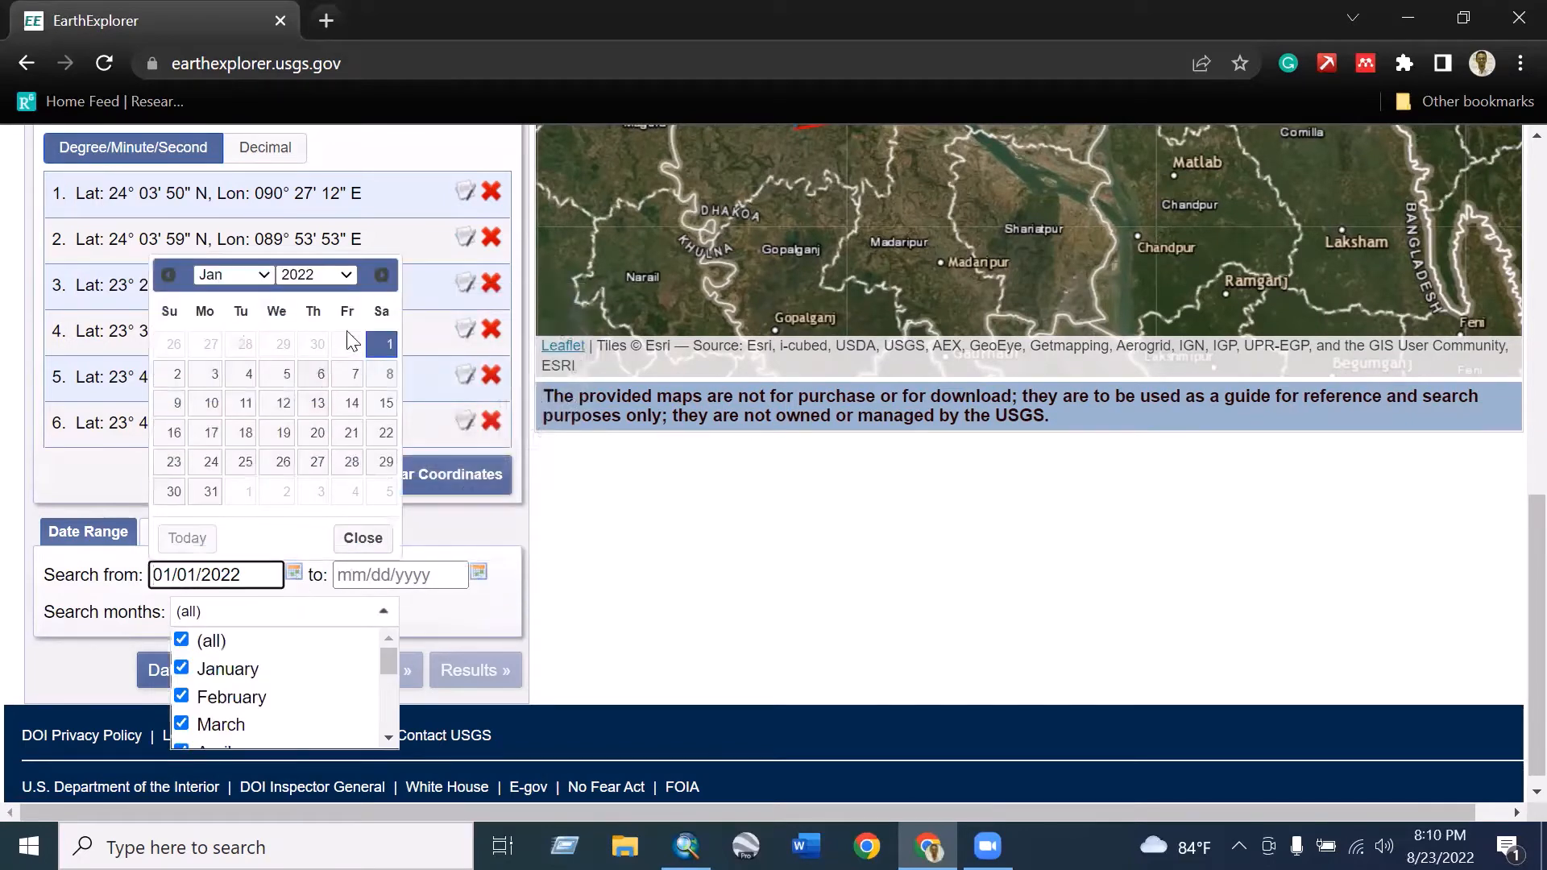
left_click(346, 276)
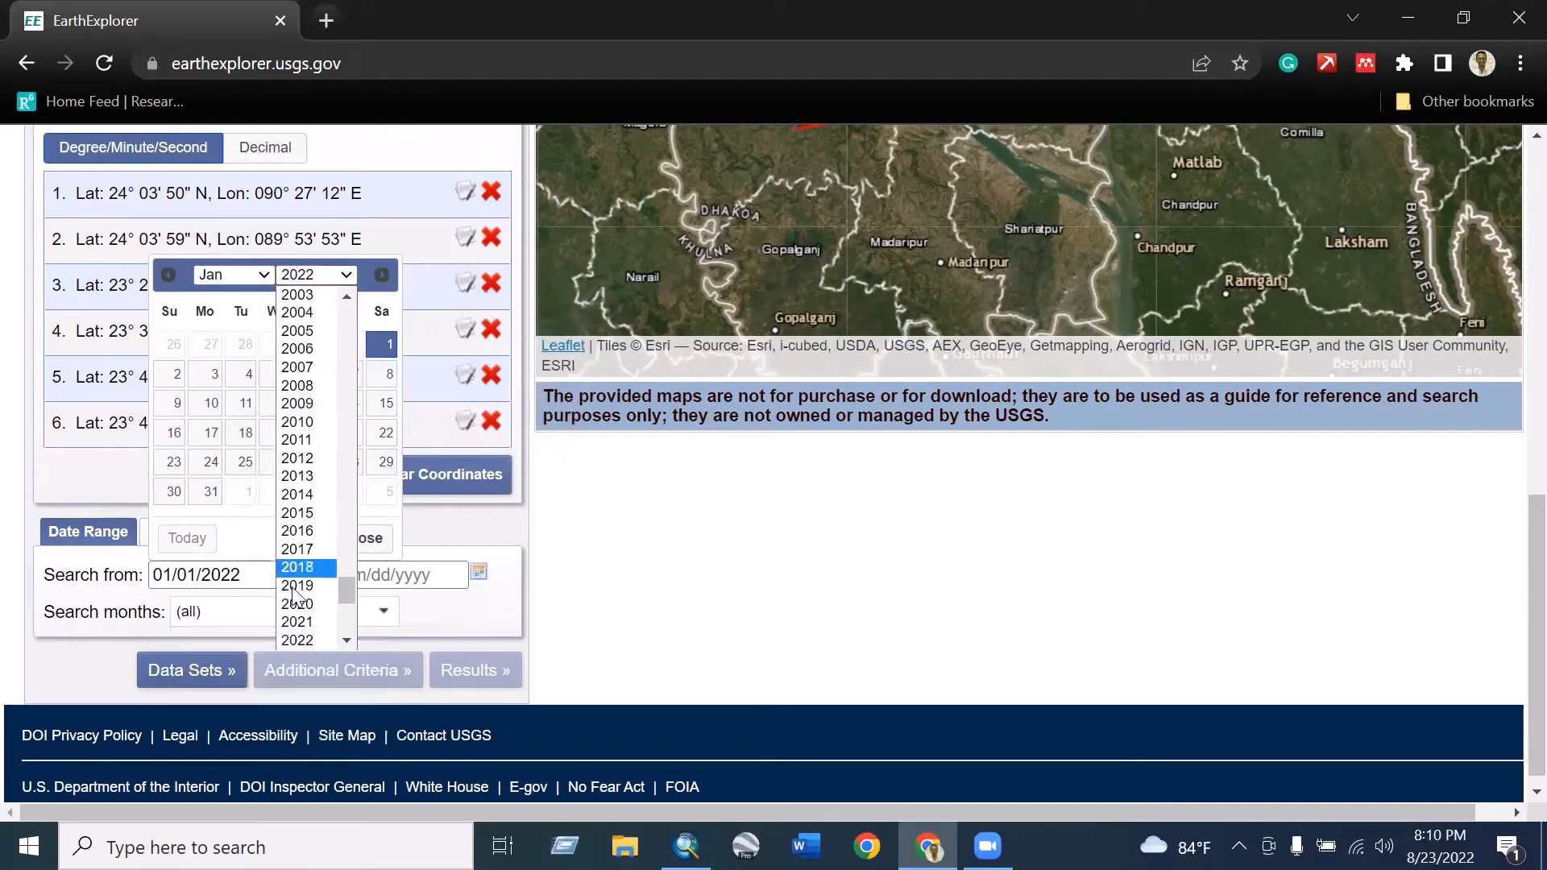
left_click(298, 623)
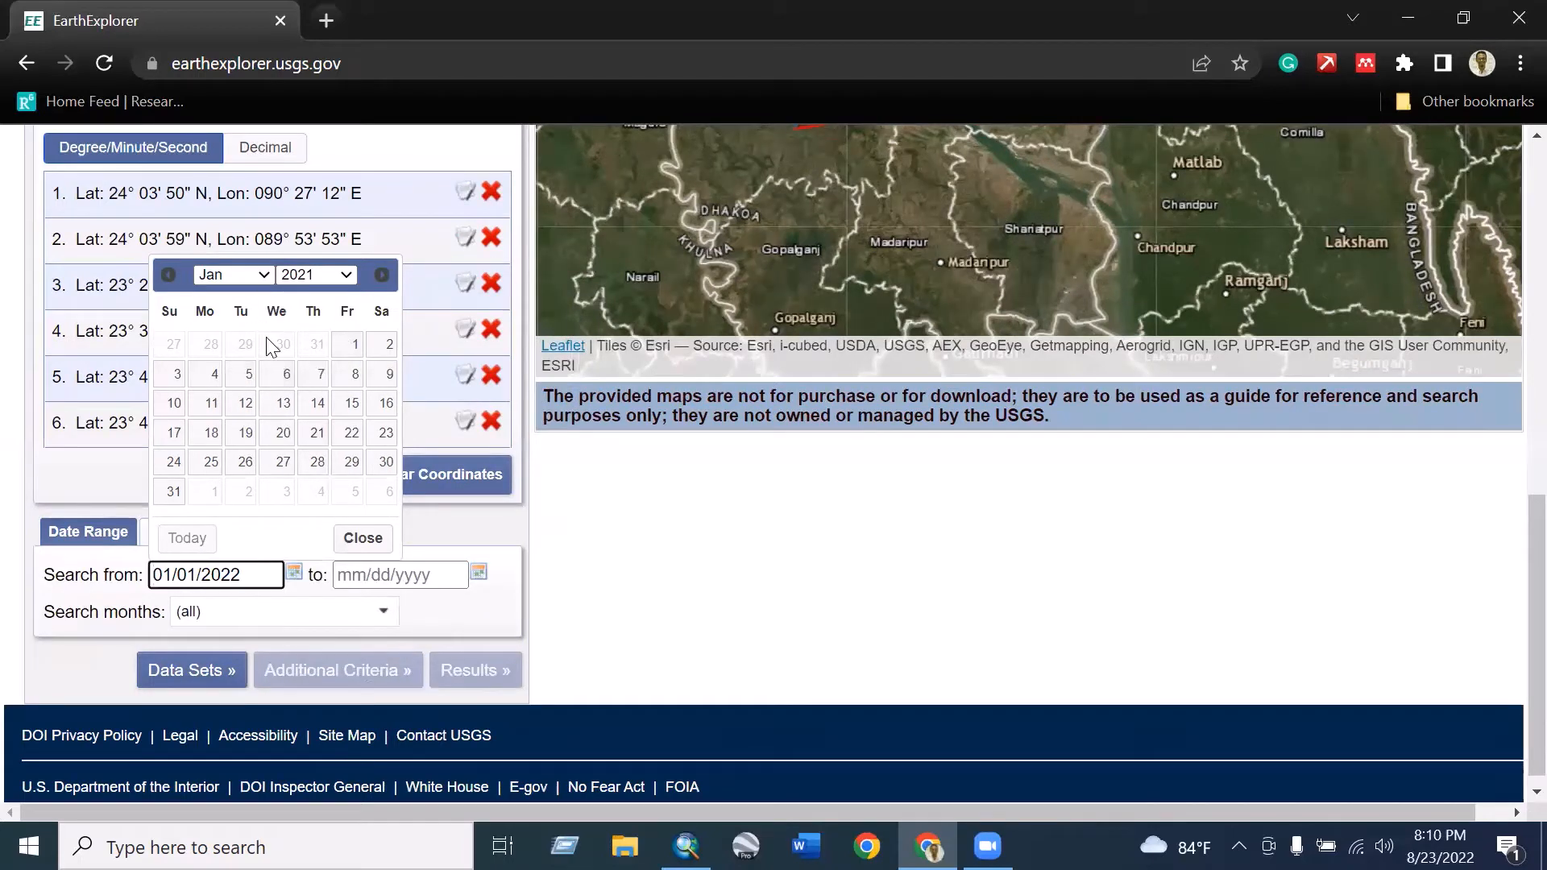
left_click(353, 347)
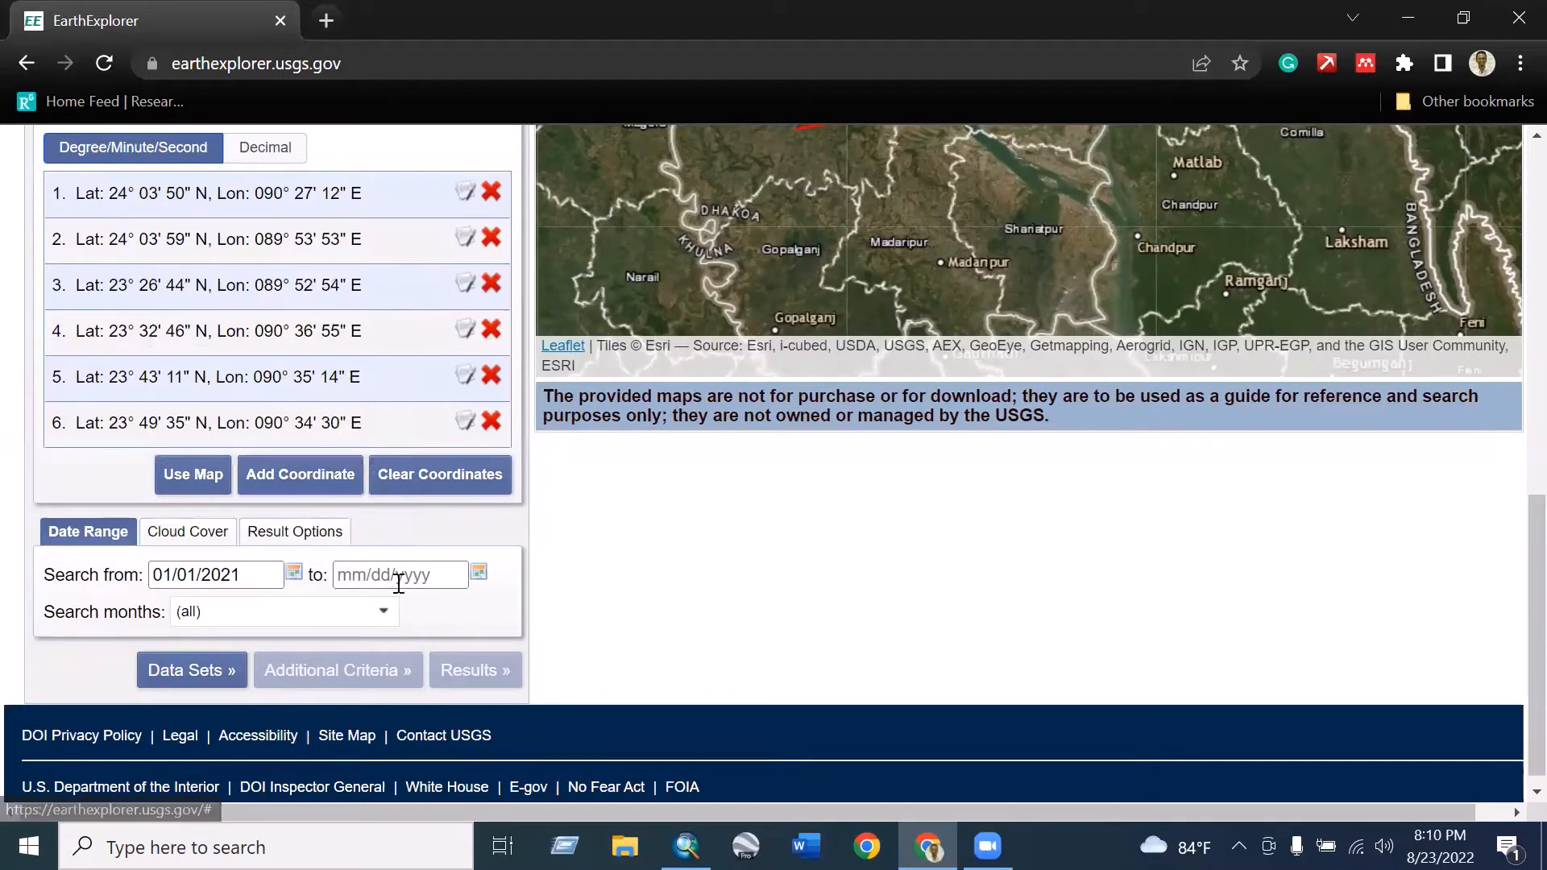
Step: Set the end date of the search range to 12/31/2021
left_click(478, 573)
left_click(435, 305)
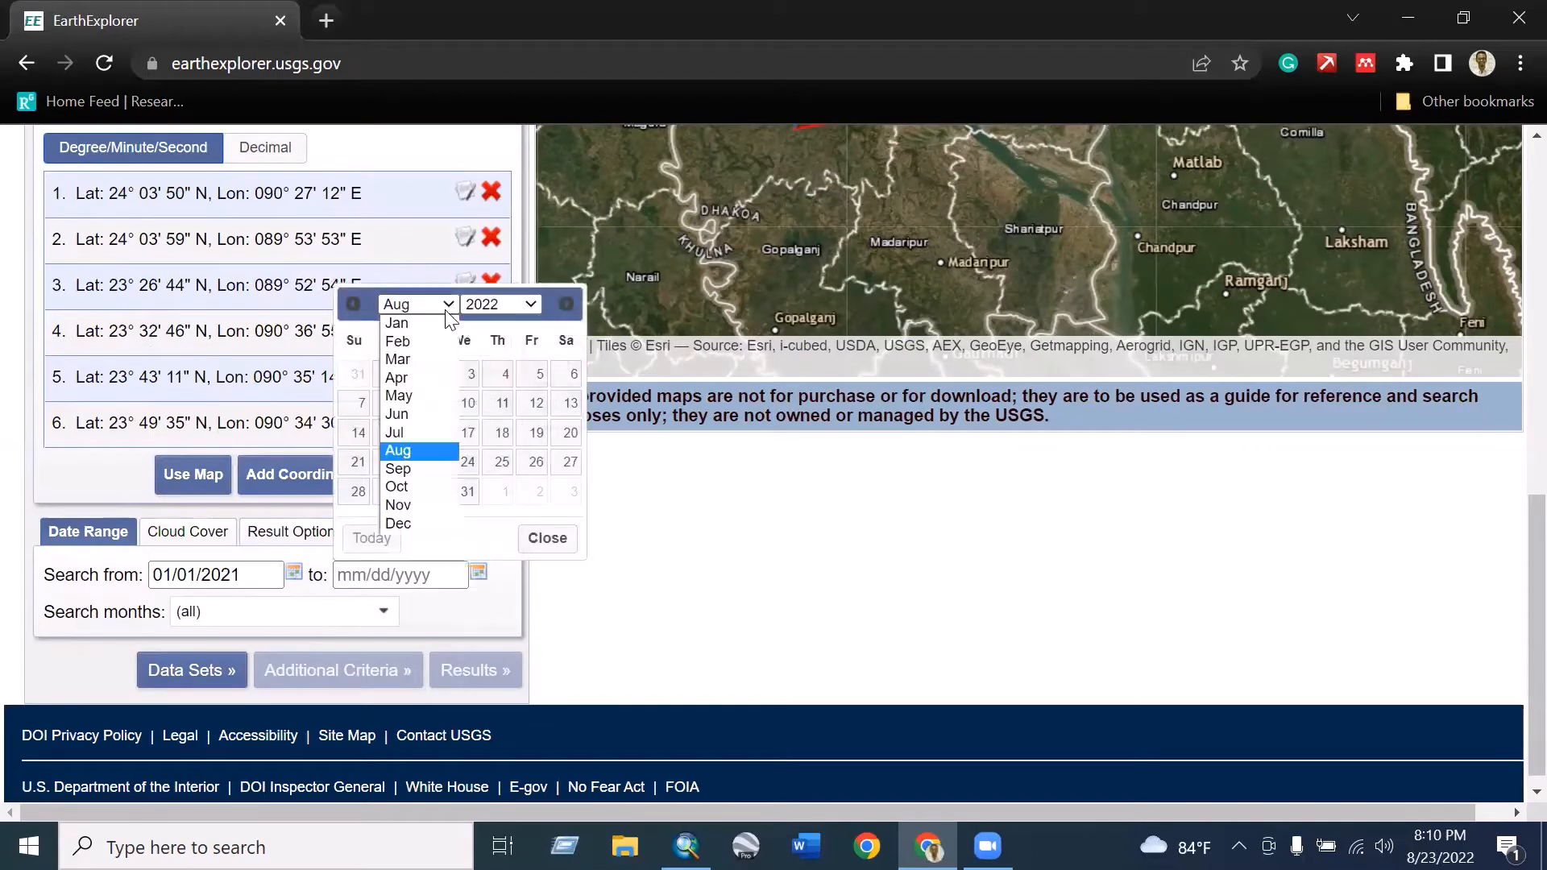
left_click(415, 322)
left_click(449, 306)
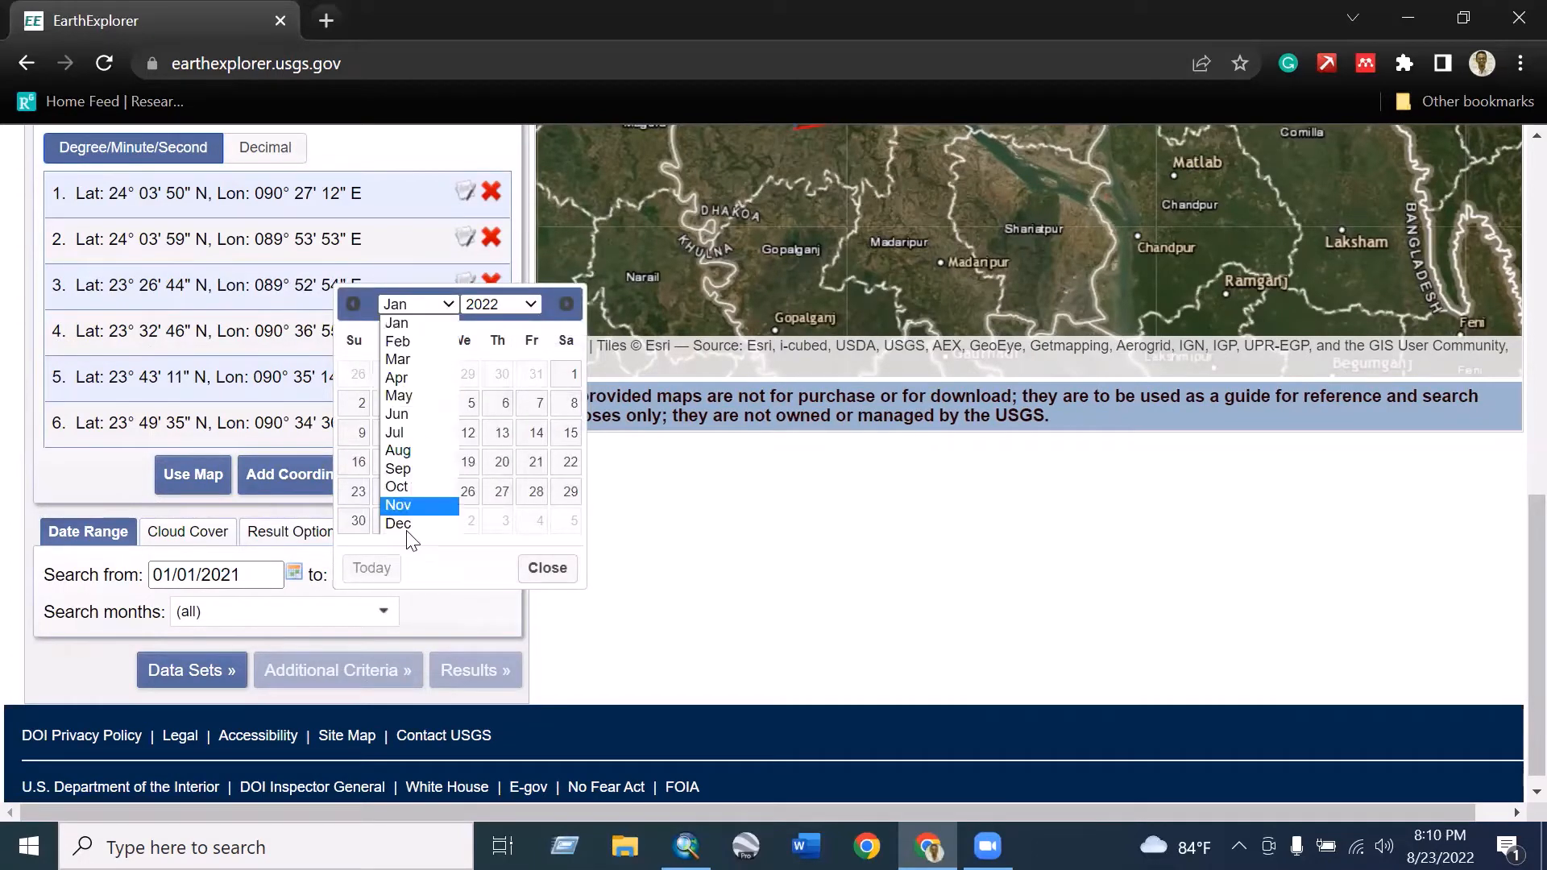
left_click(407, 519)
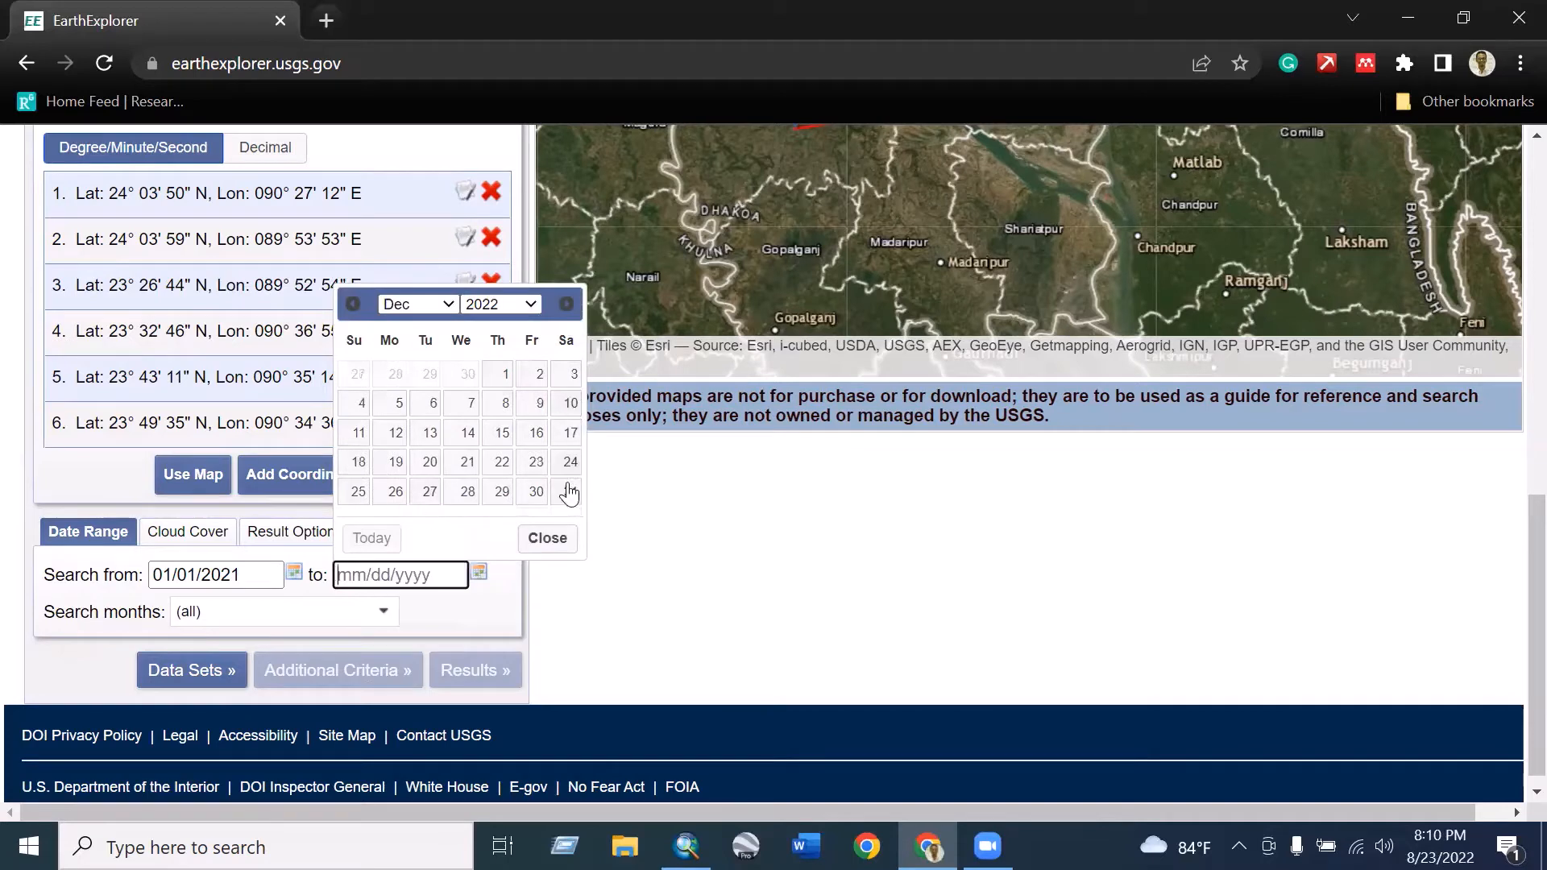
left_click(531, 304)
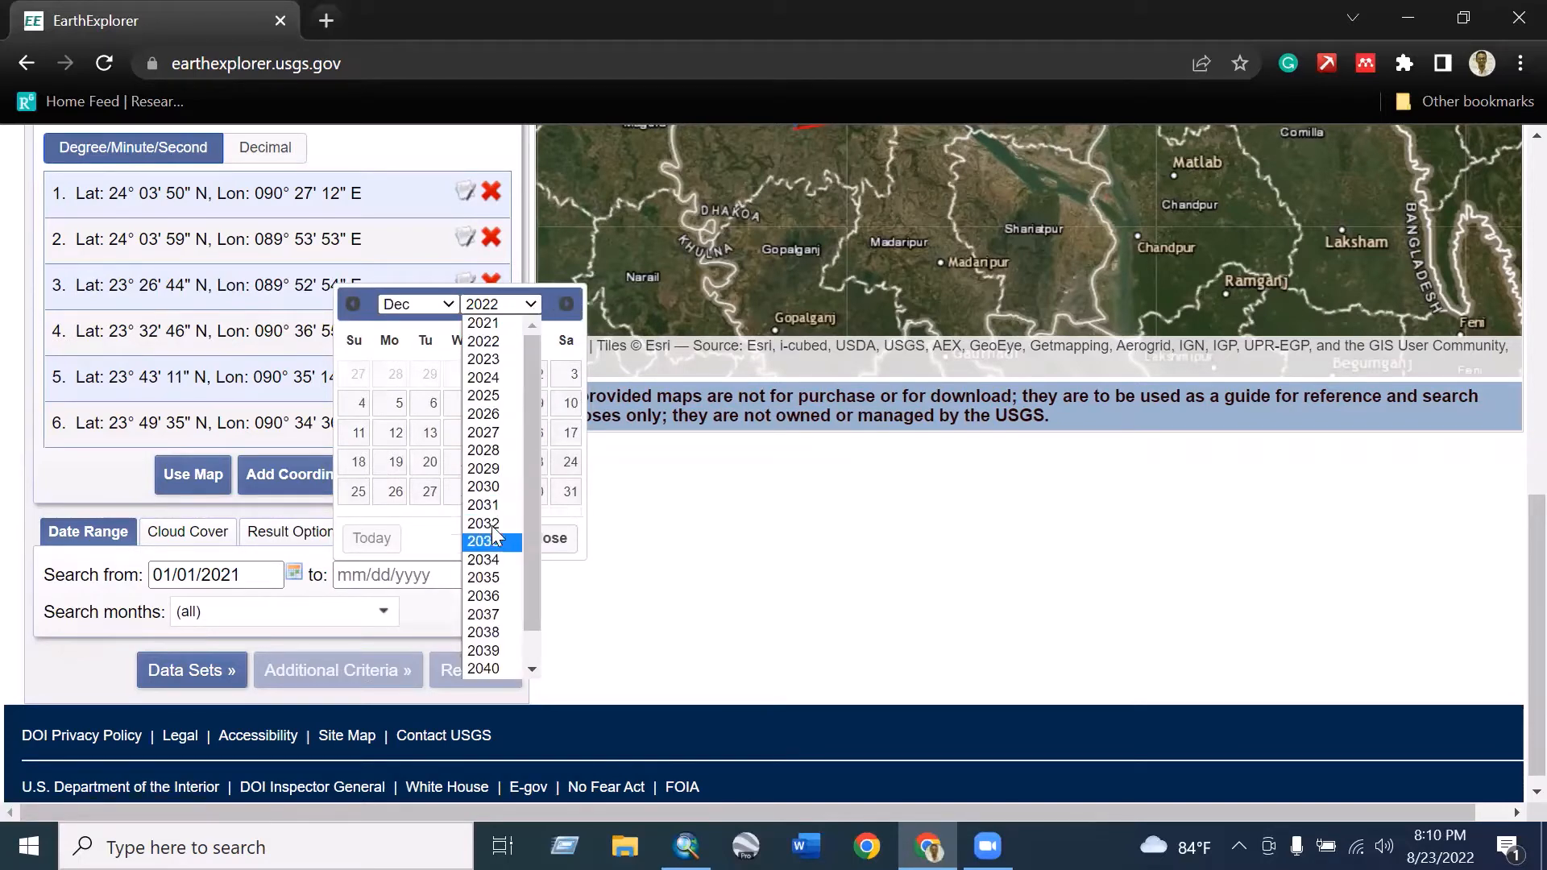
left_click(493, 324)
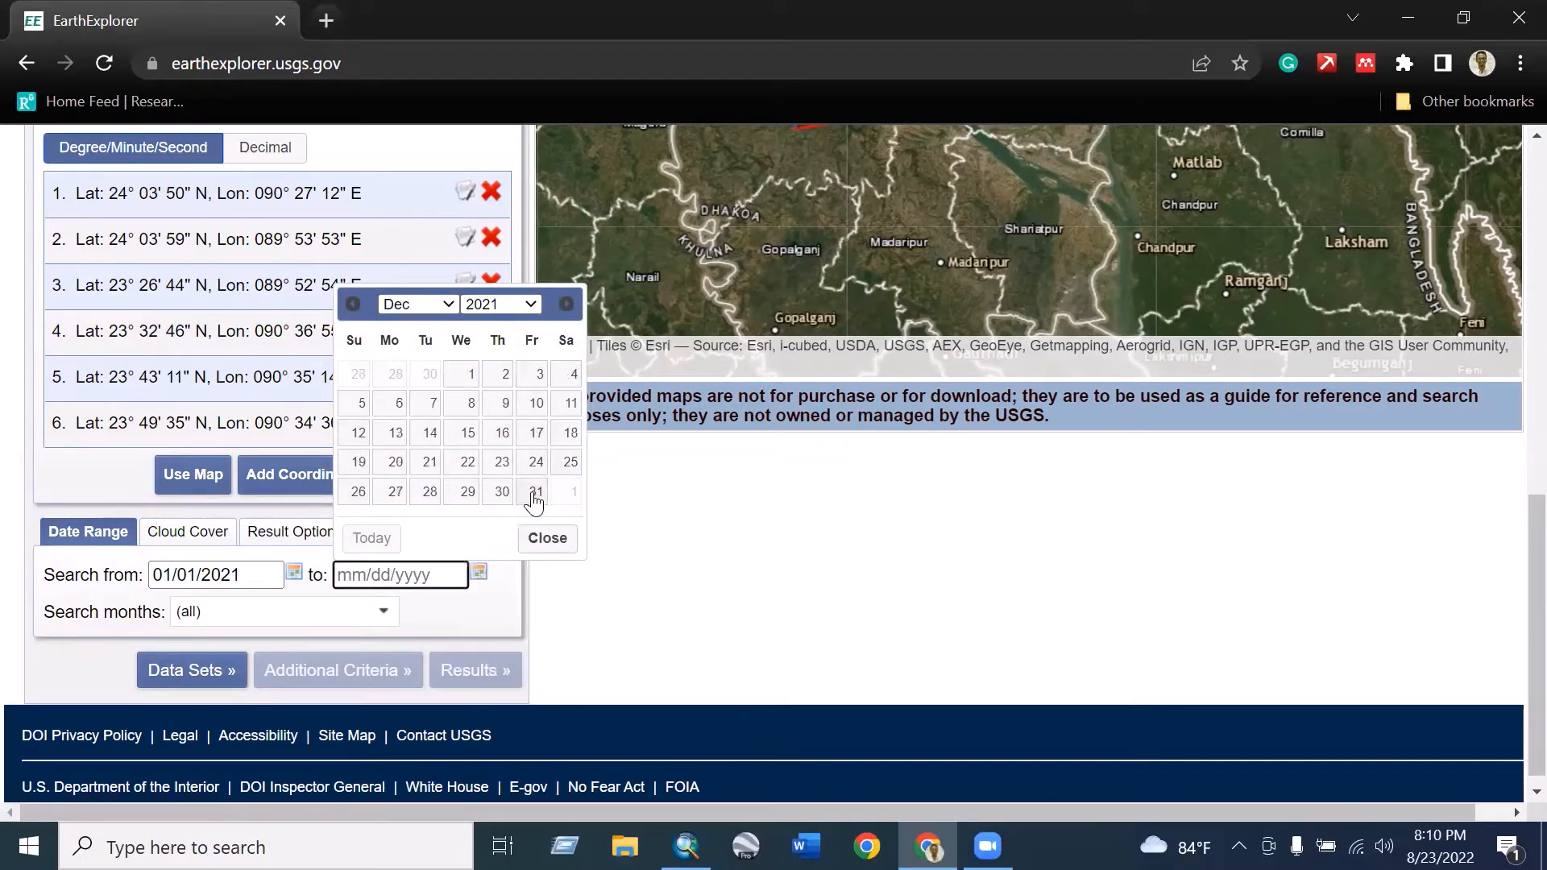
left_click(534, 495)
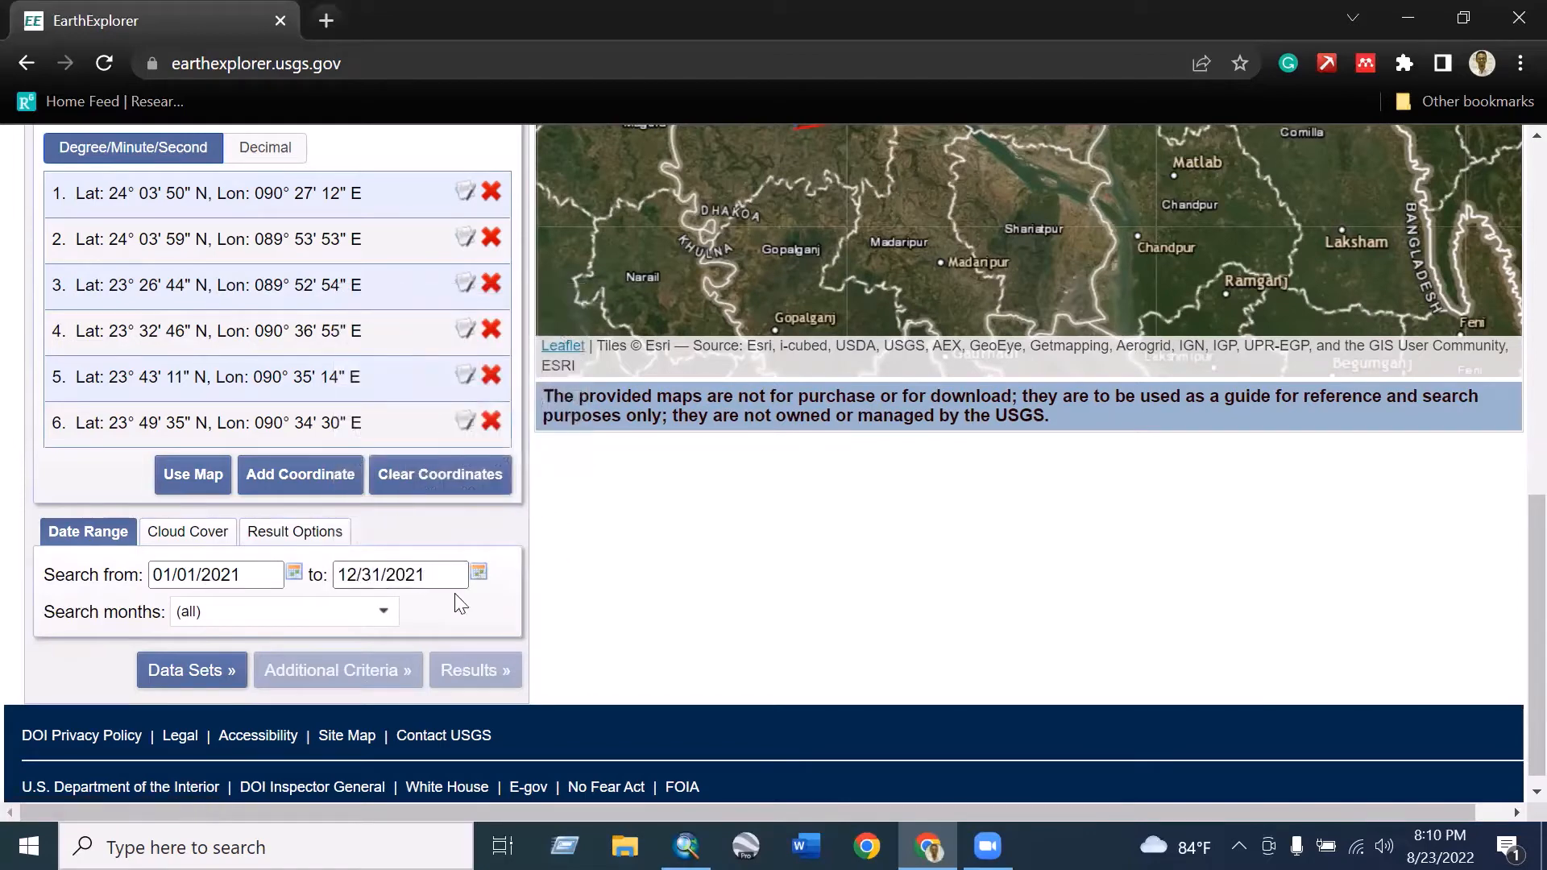
Step: Limit the cloud cover range to 0%–20% and proceed to the data set selection
left_click(191, 538)
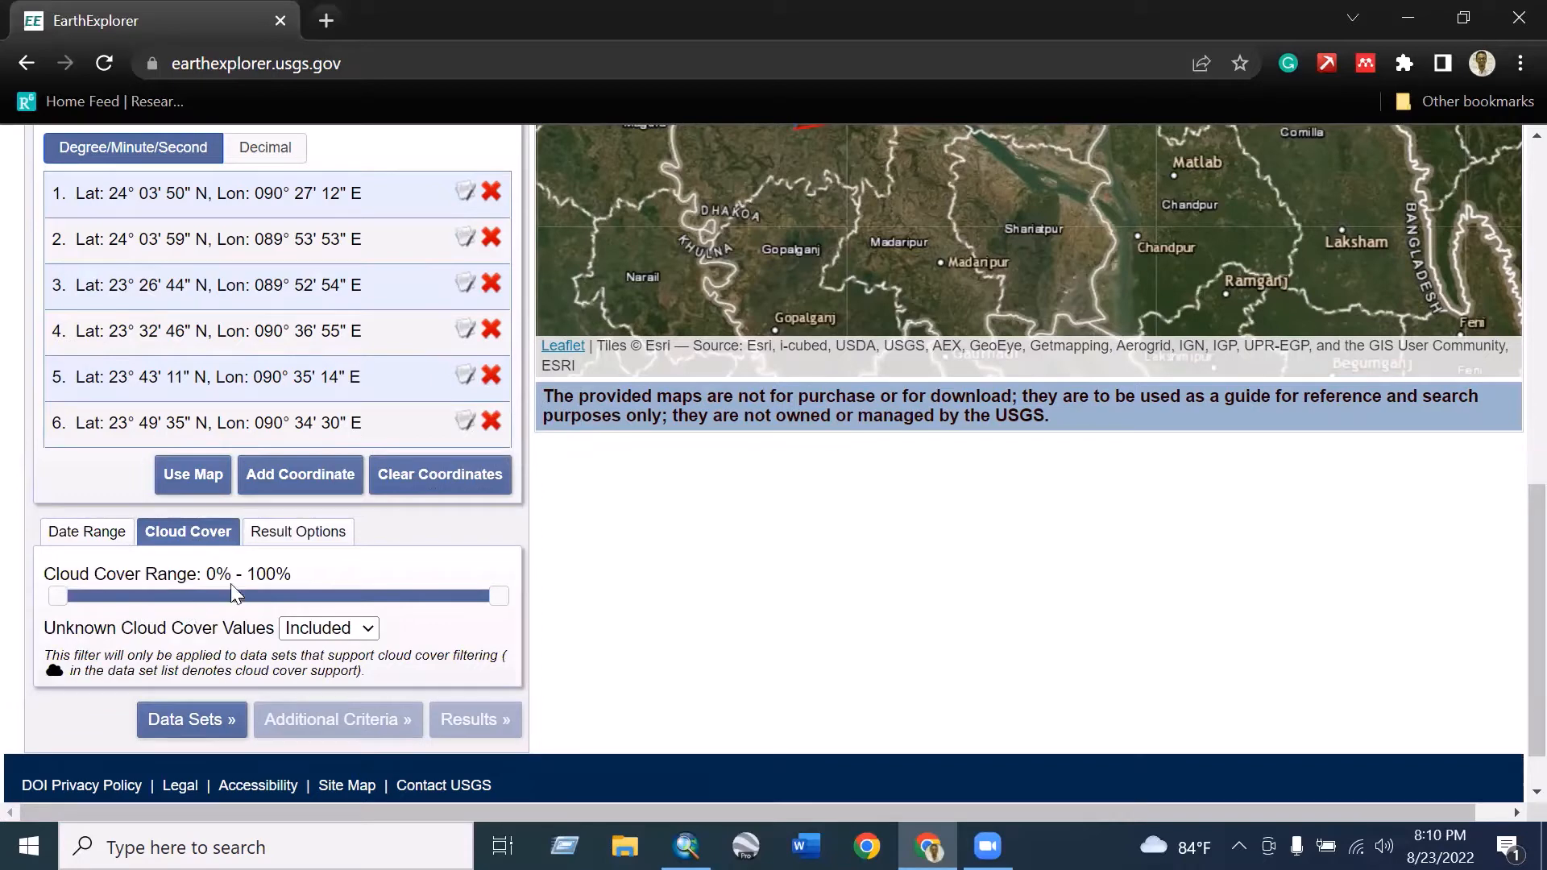
left_click_drag(492, 603, 147, 606)
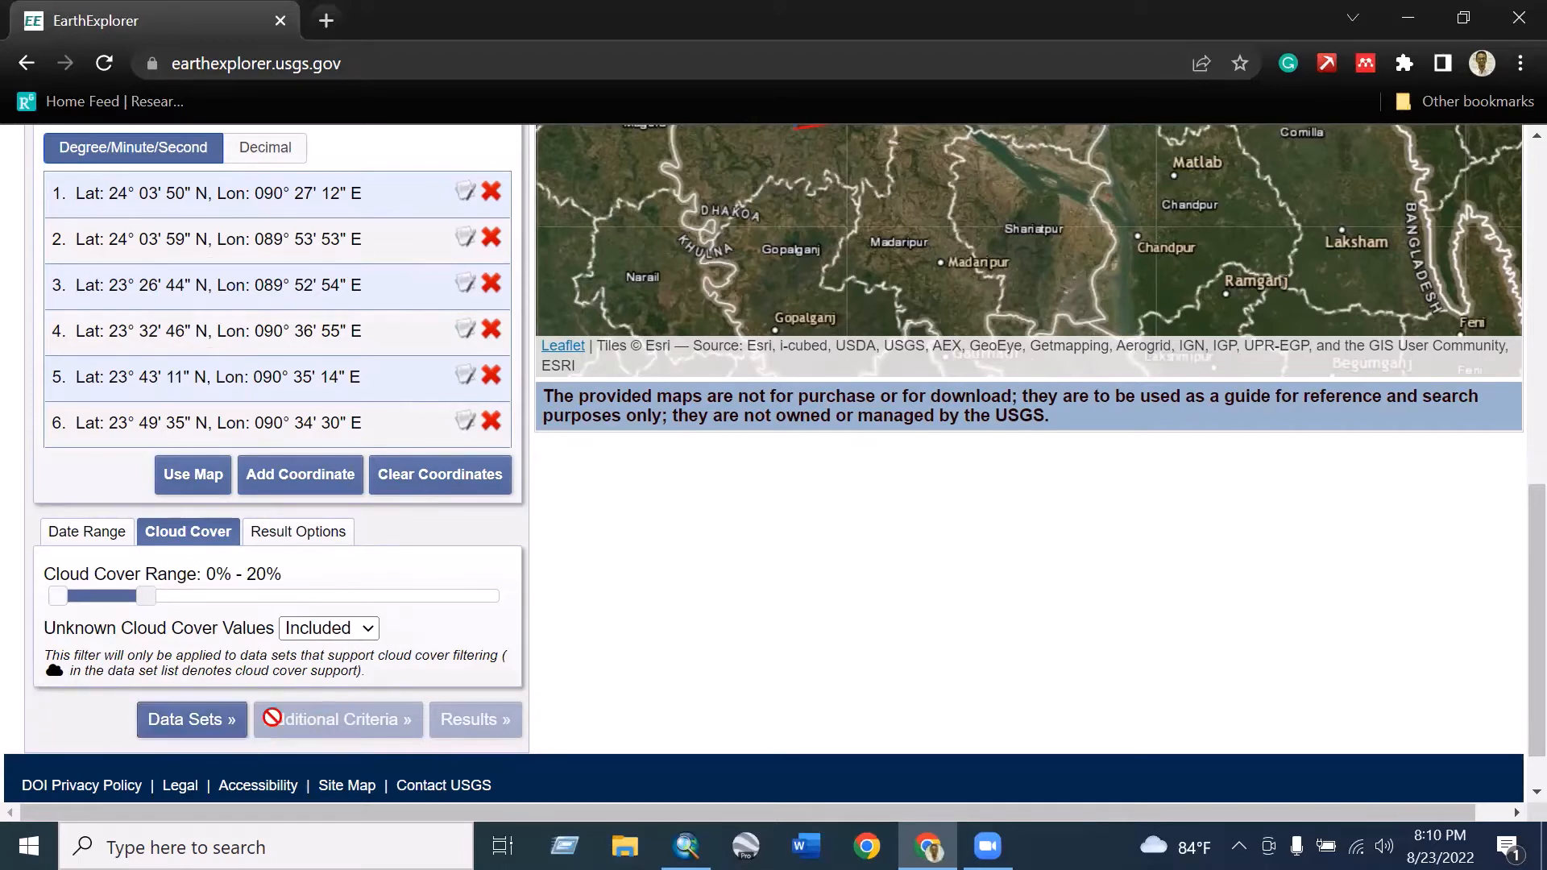
left_click(203, 731)
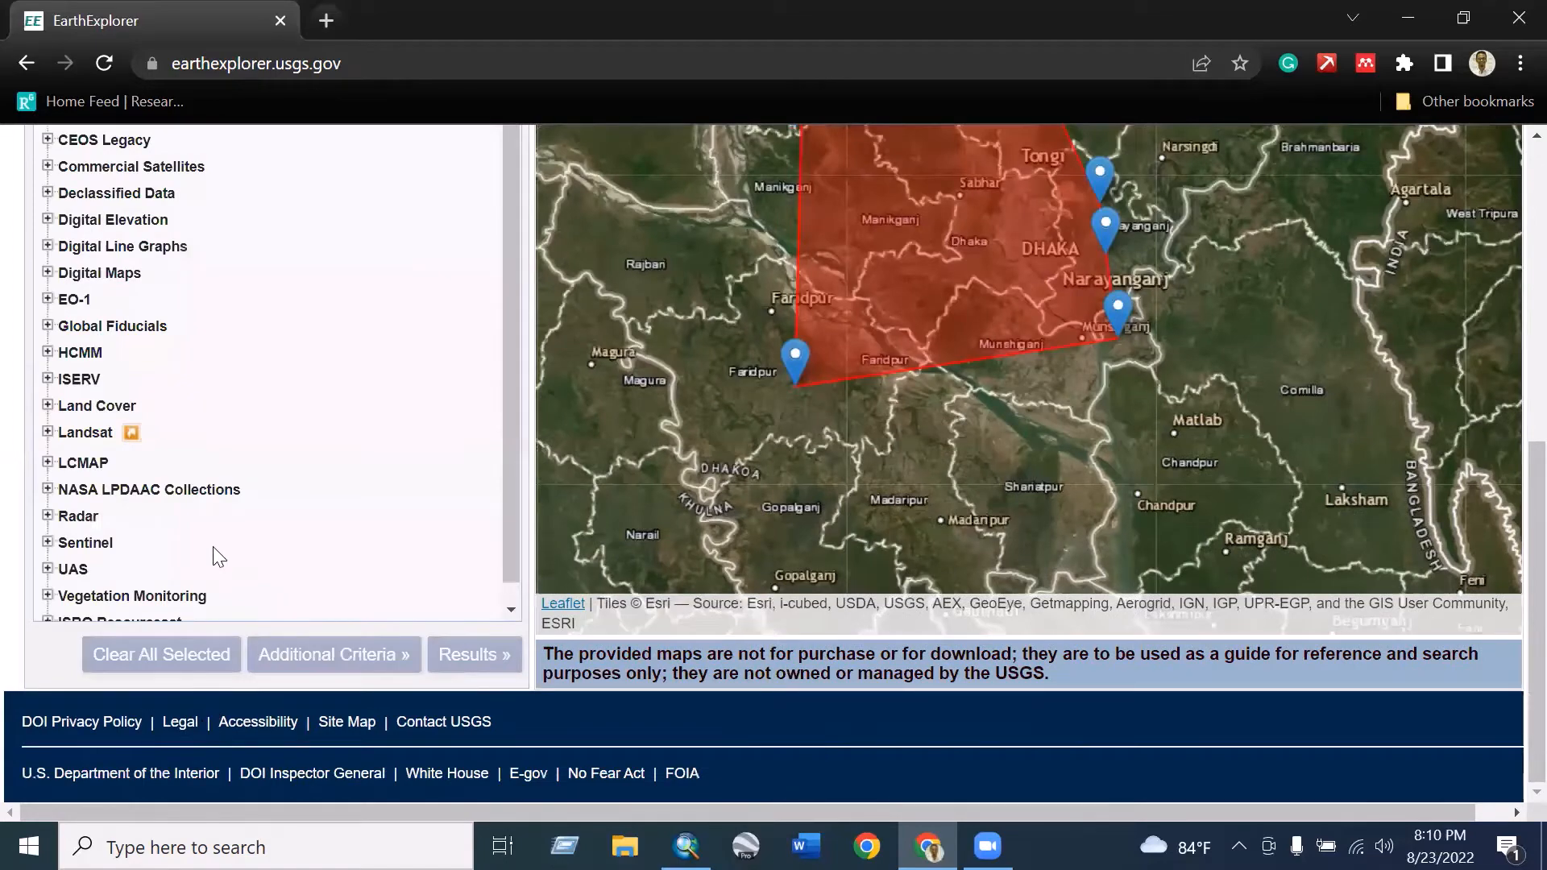
Step: Expand the Landsat category in the data set list, leaving the Land Cover category collapsed
scroll(212, 546, "up", 3)
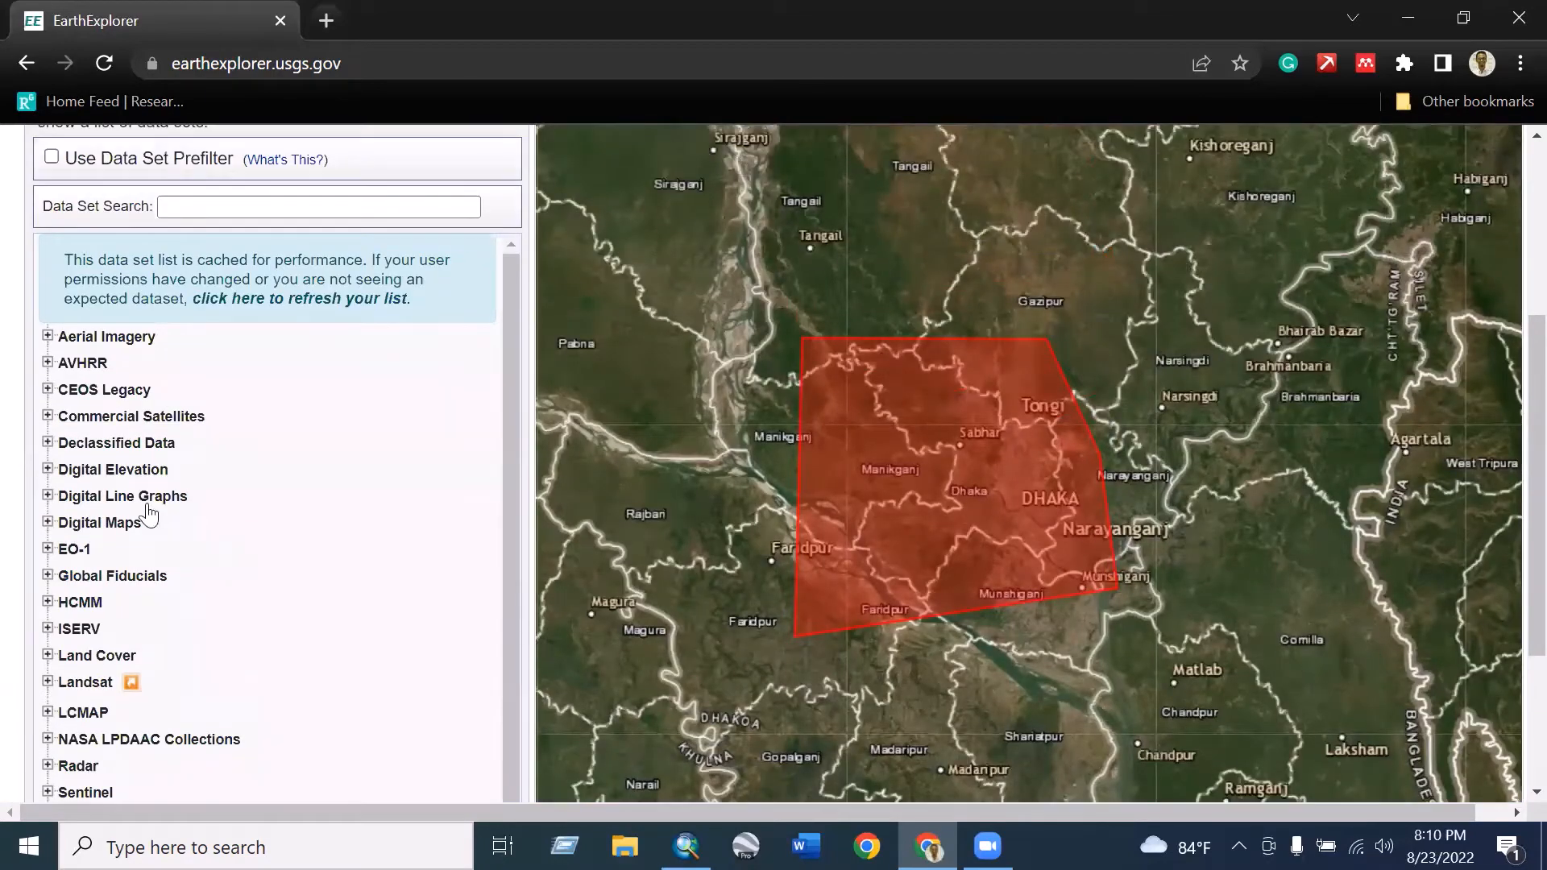
scroll(145, 523, "up", 2)
scroll(145, 597, "down", 2)
scroll(146, 608, "down", 1)
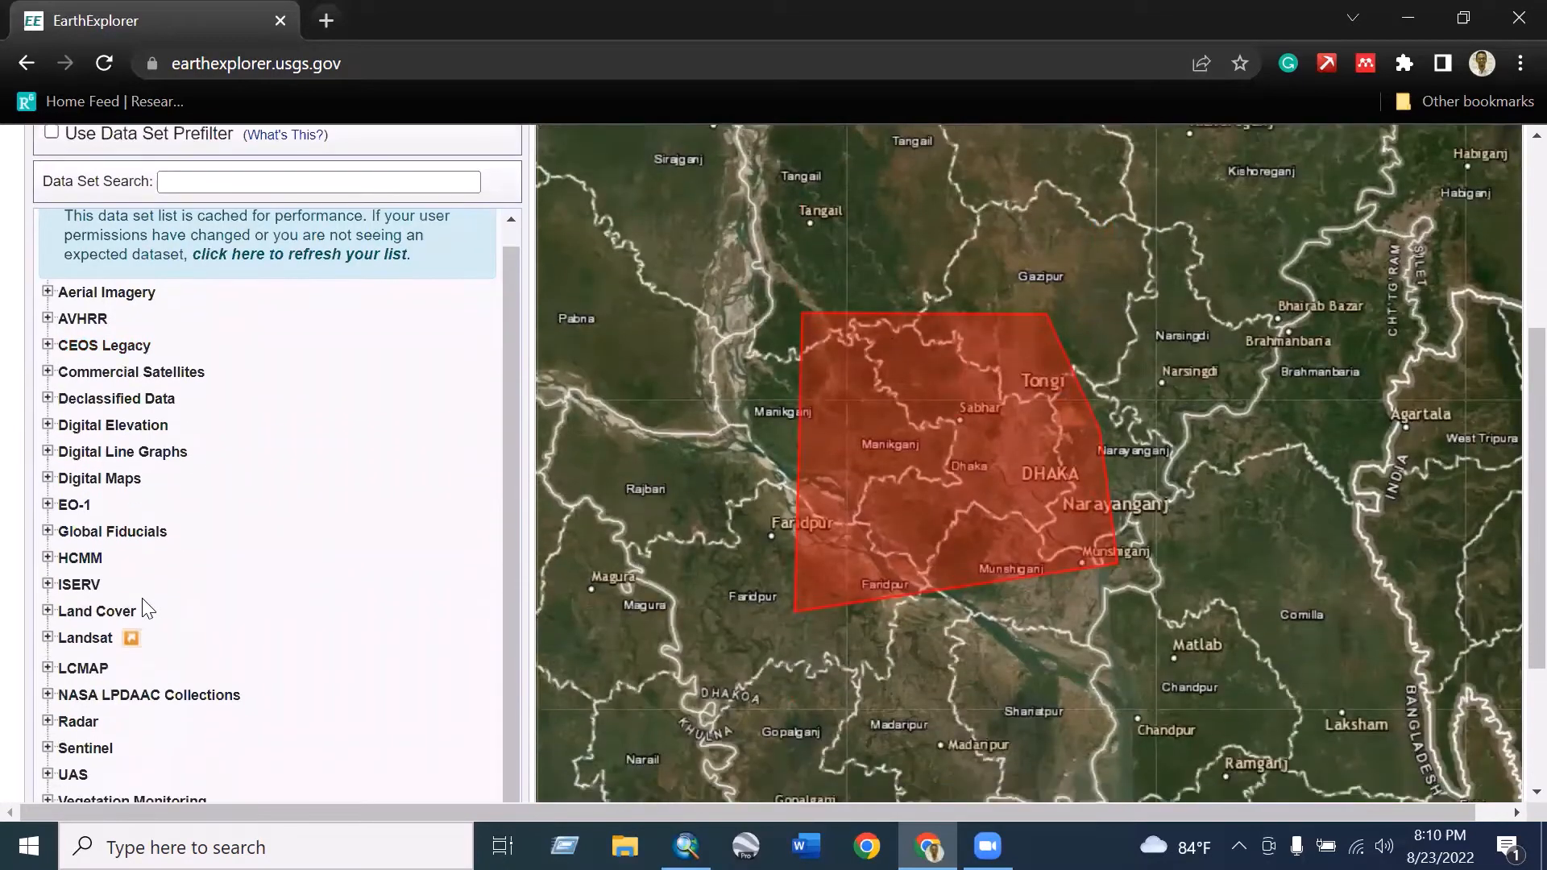
scroll(229, 580, "down", 2)
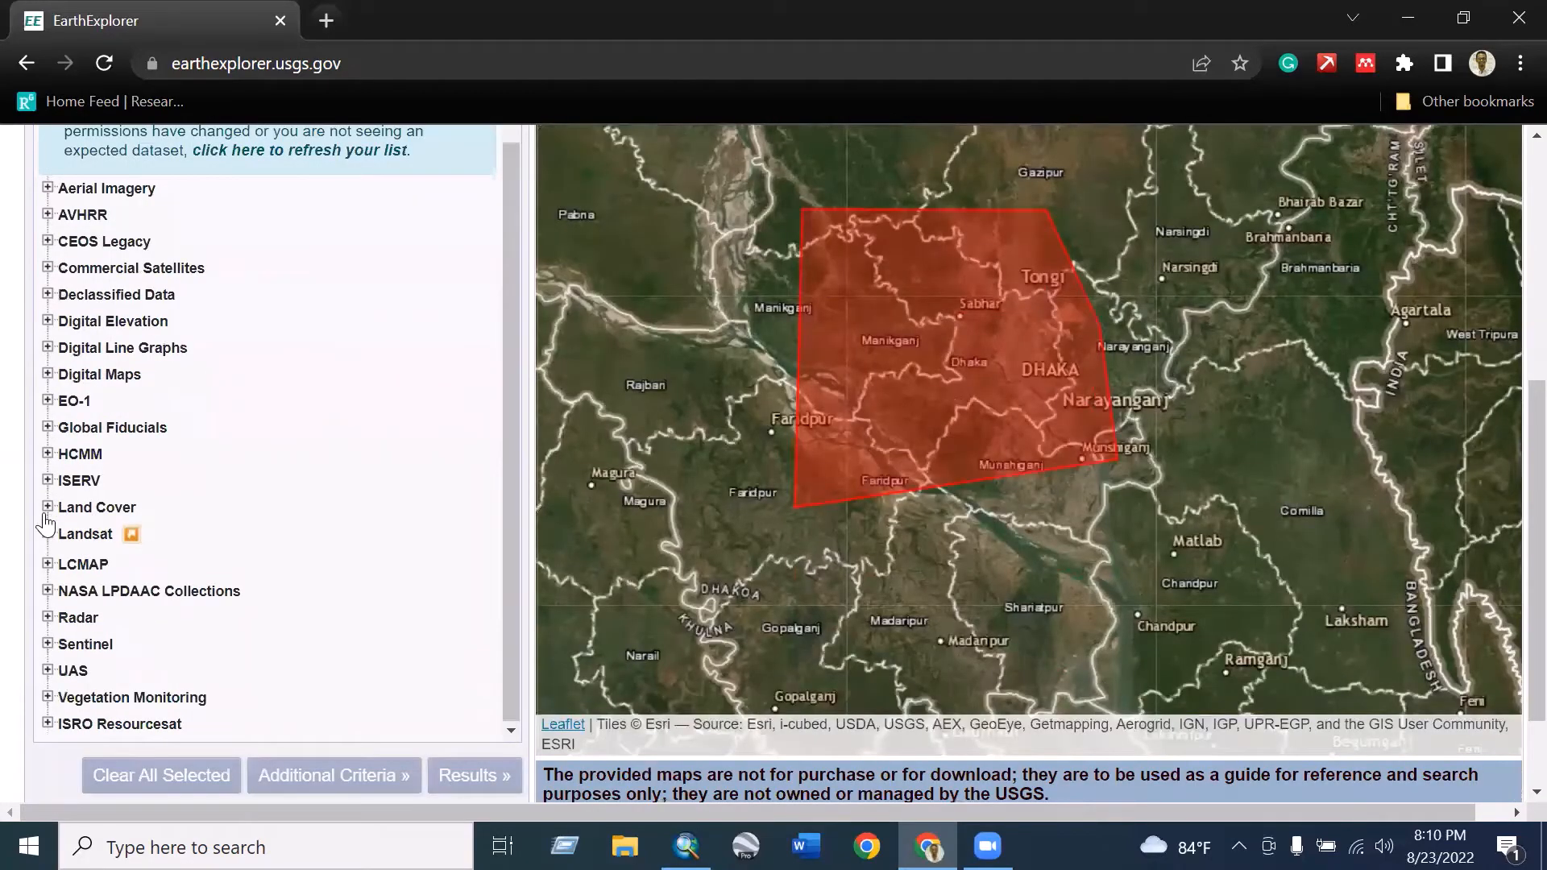
left_click(47, 508)
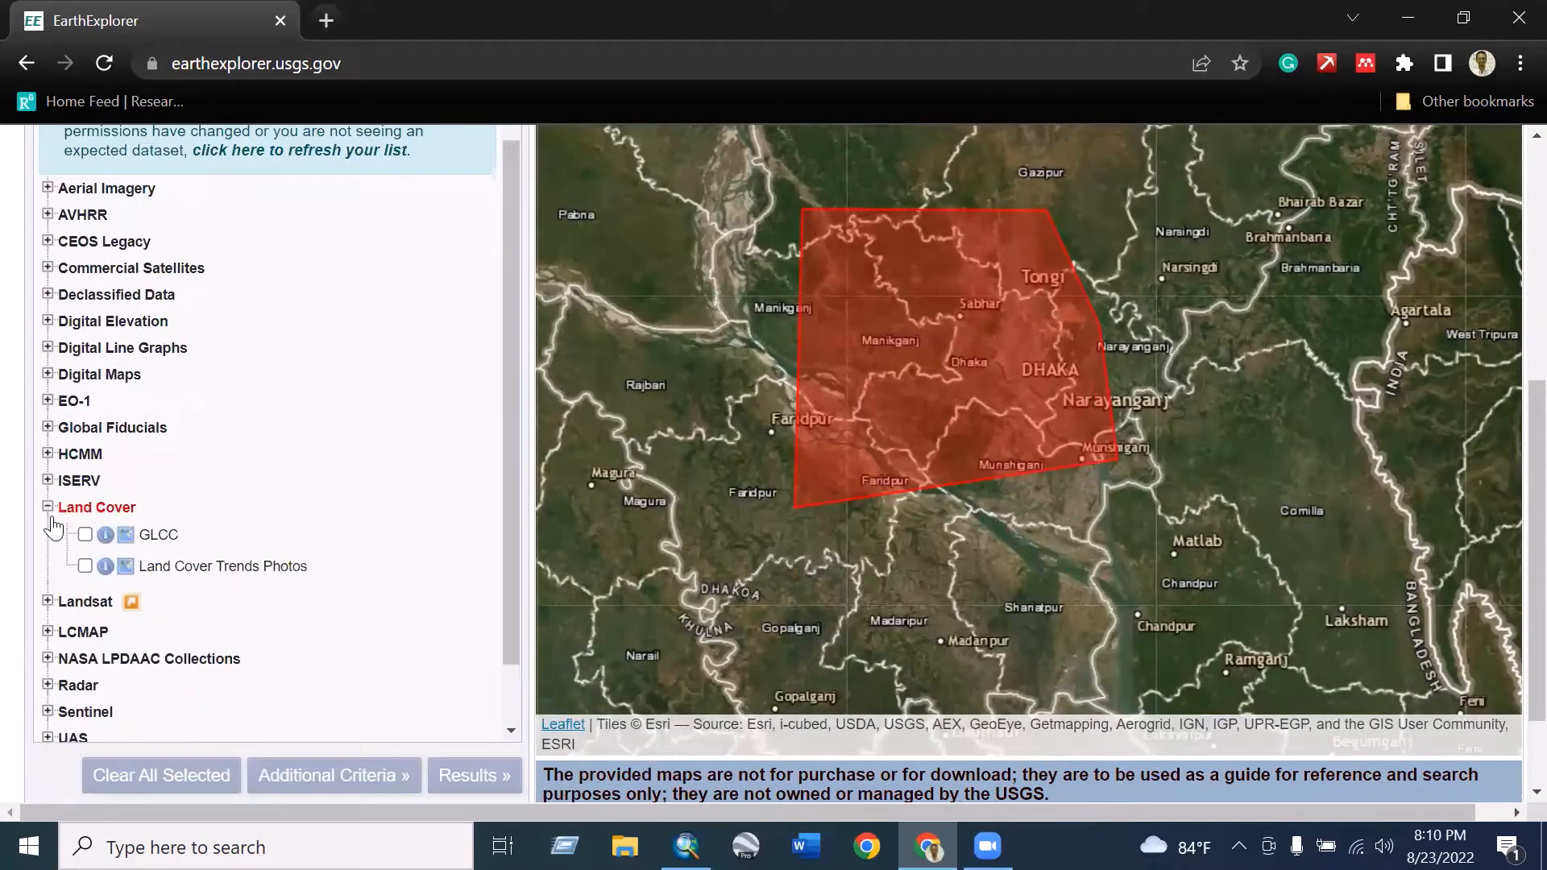
left_click(46, 507)
left_click(48, 538)
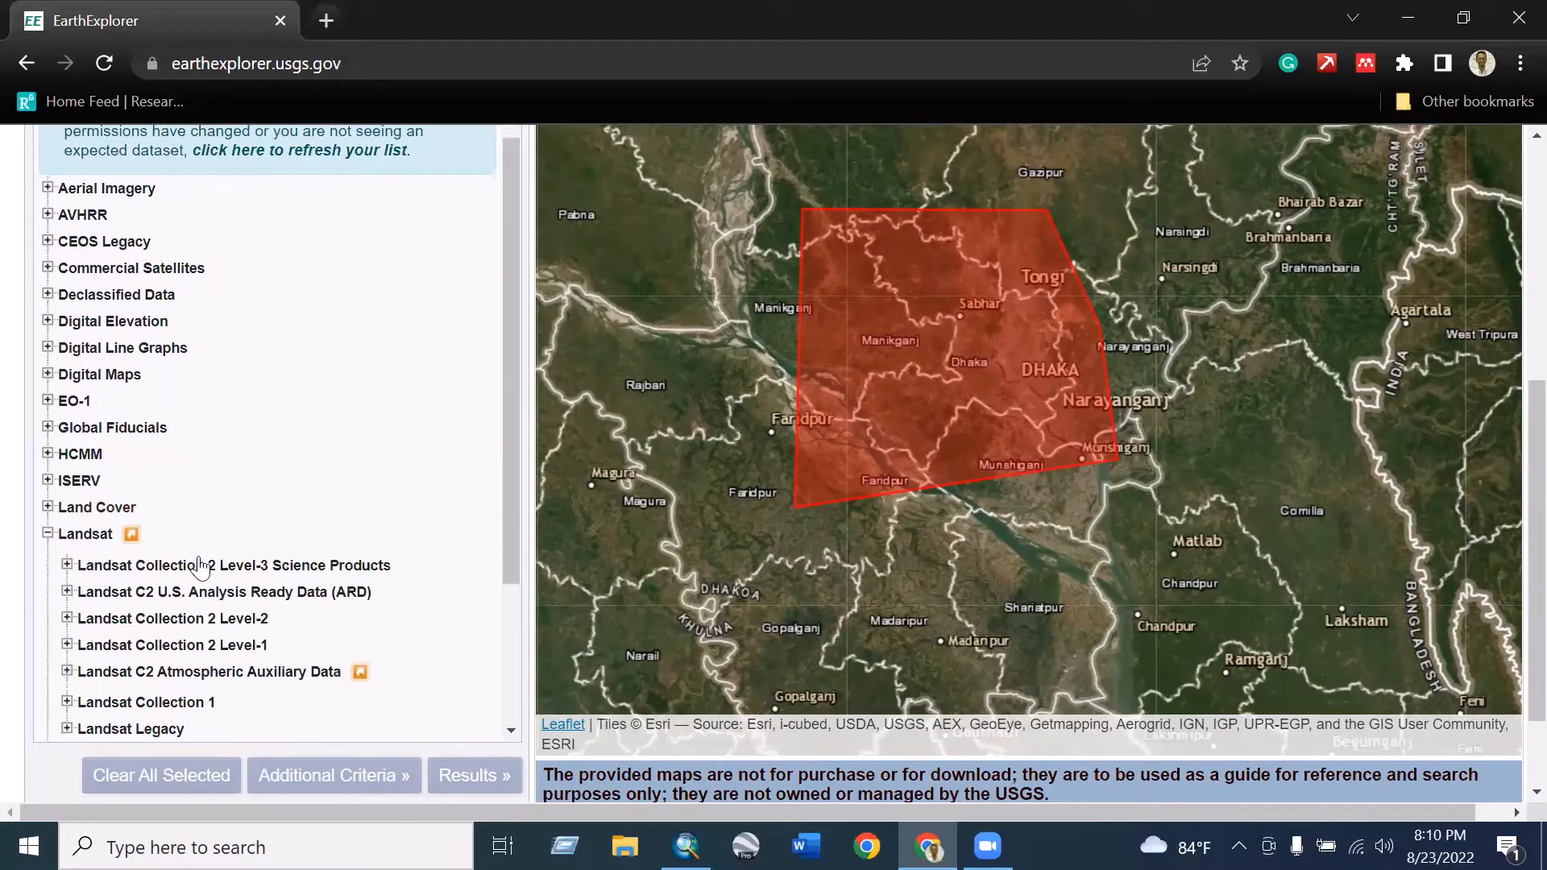
Step: Choose the Landsat 8-9 OLI/TIRS C2 L1 data set under Landsat Collection 2 Level-1
scroll(202, 548, "down", 3)
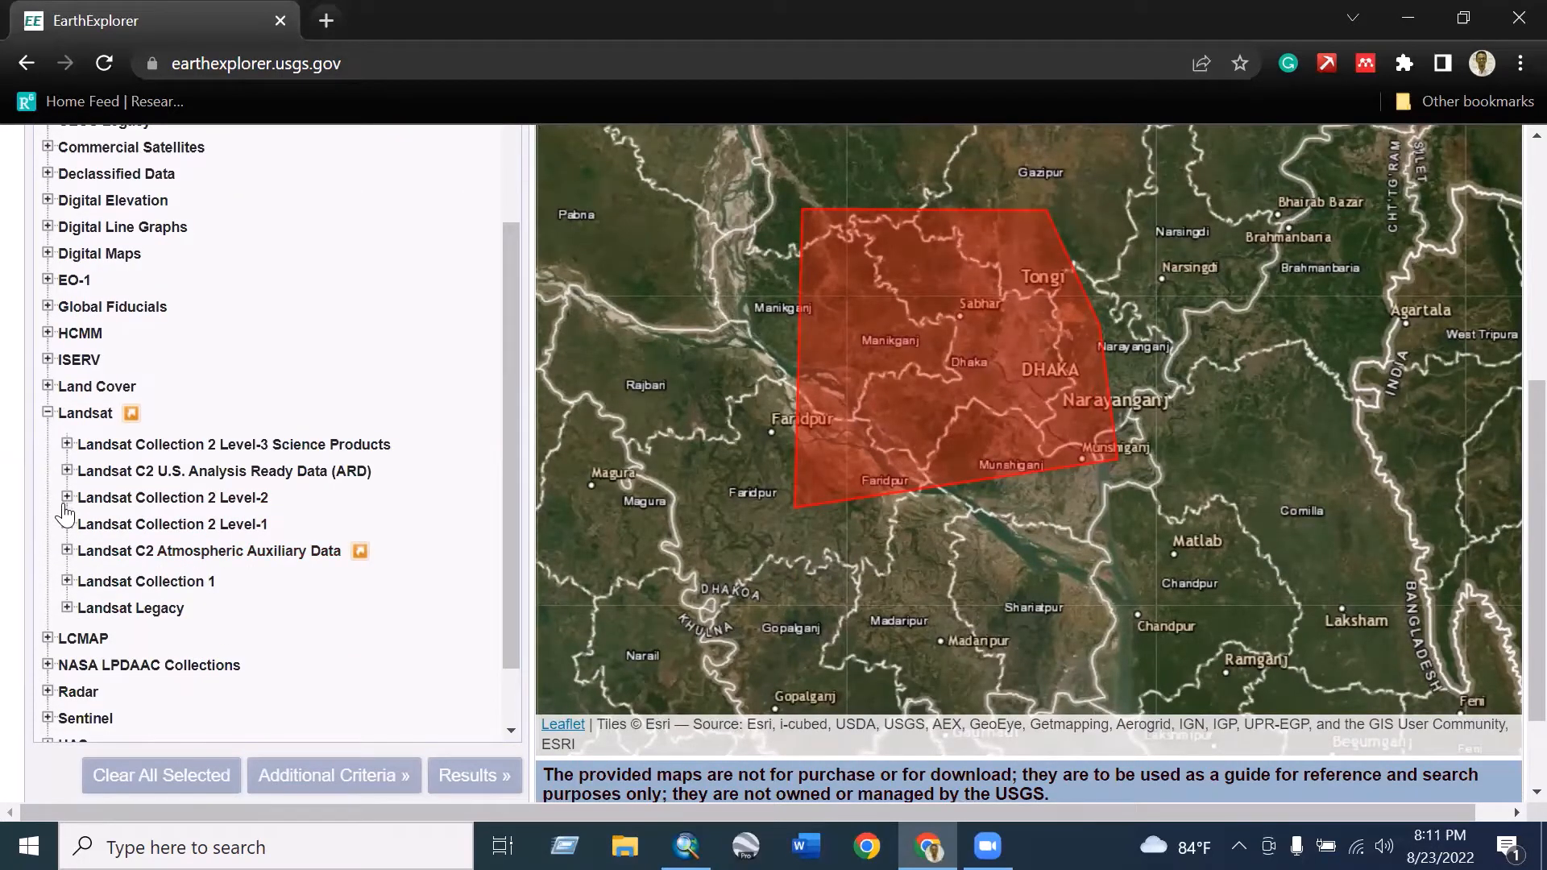
left_click(67, 498)
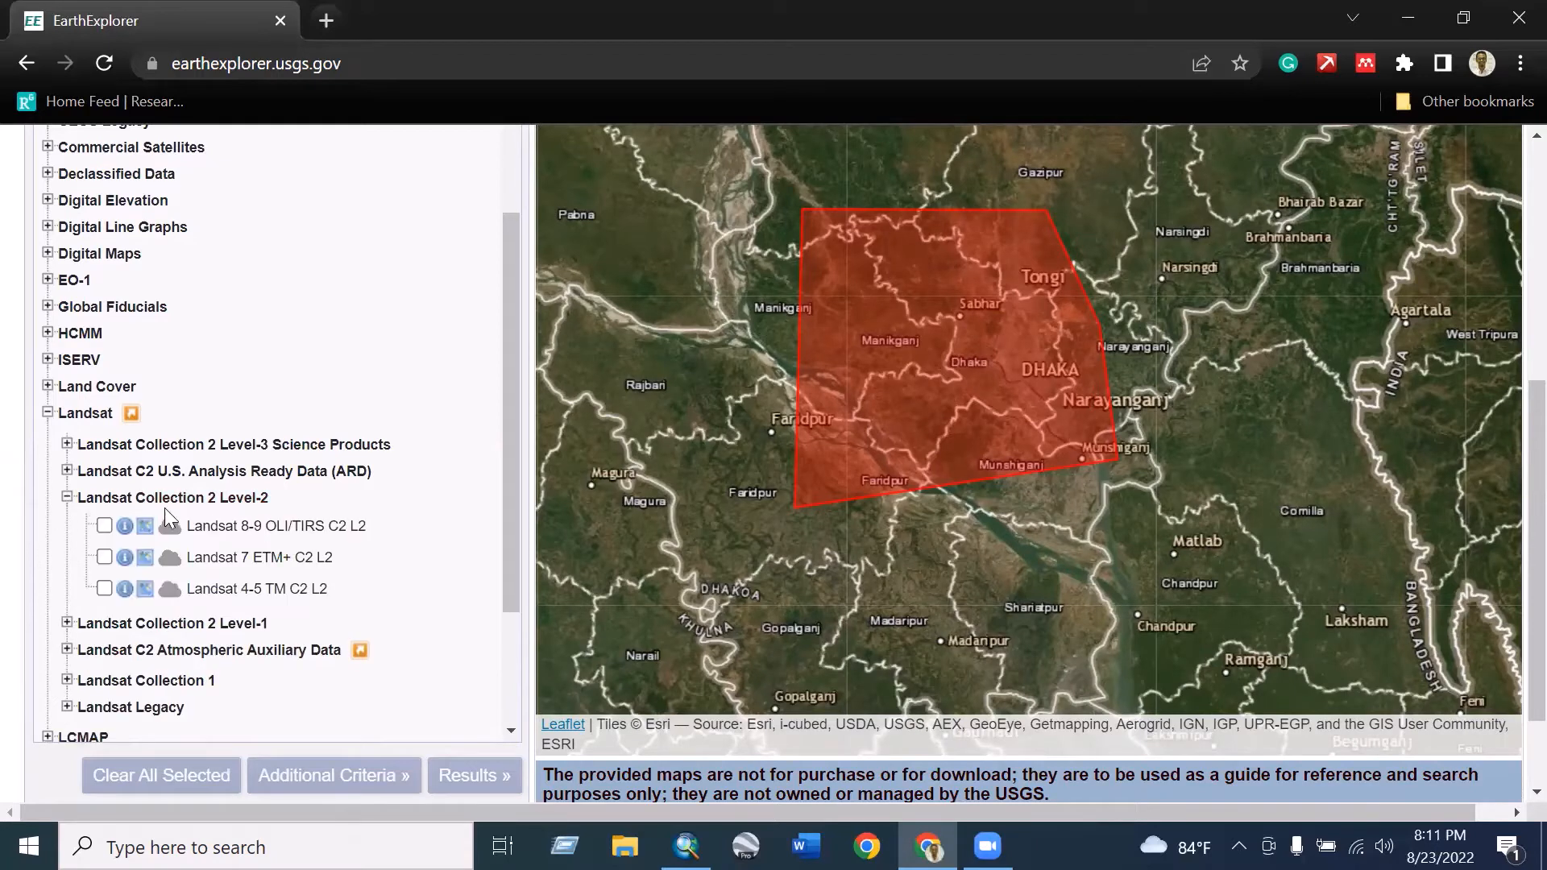
left_click(67, 497)
left_click(67, 524)
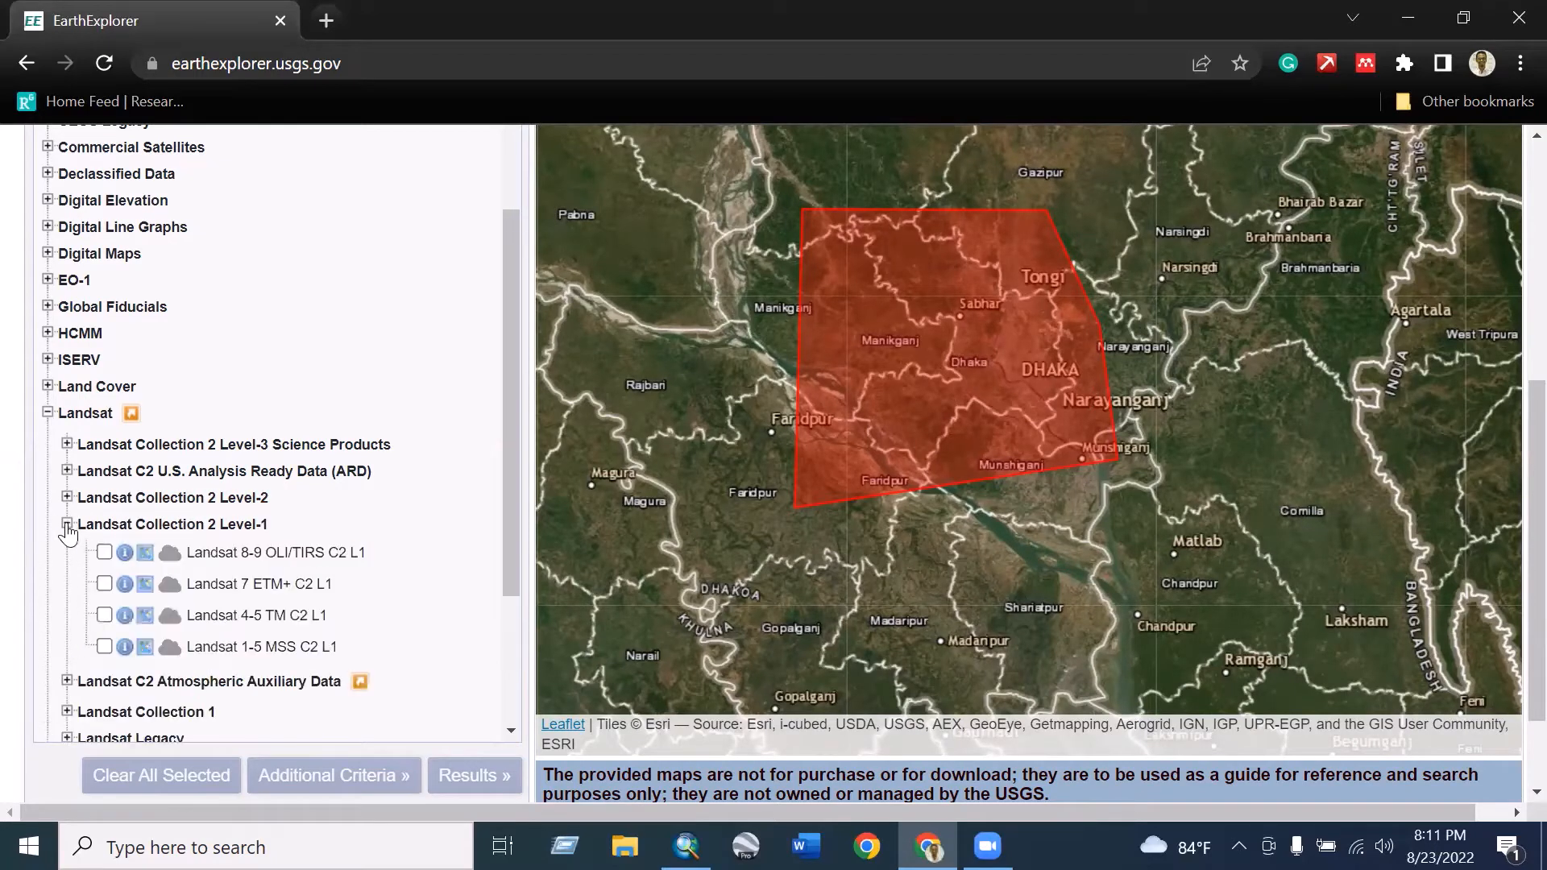
left_click(104, 552)
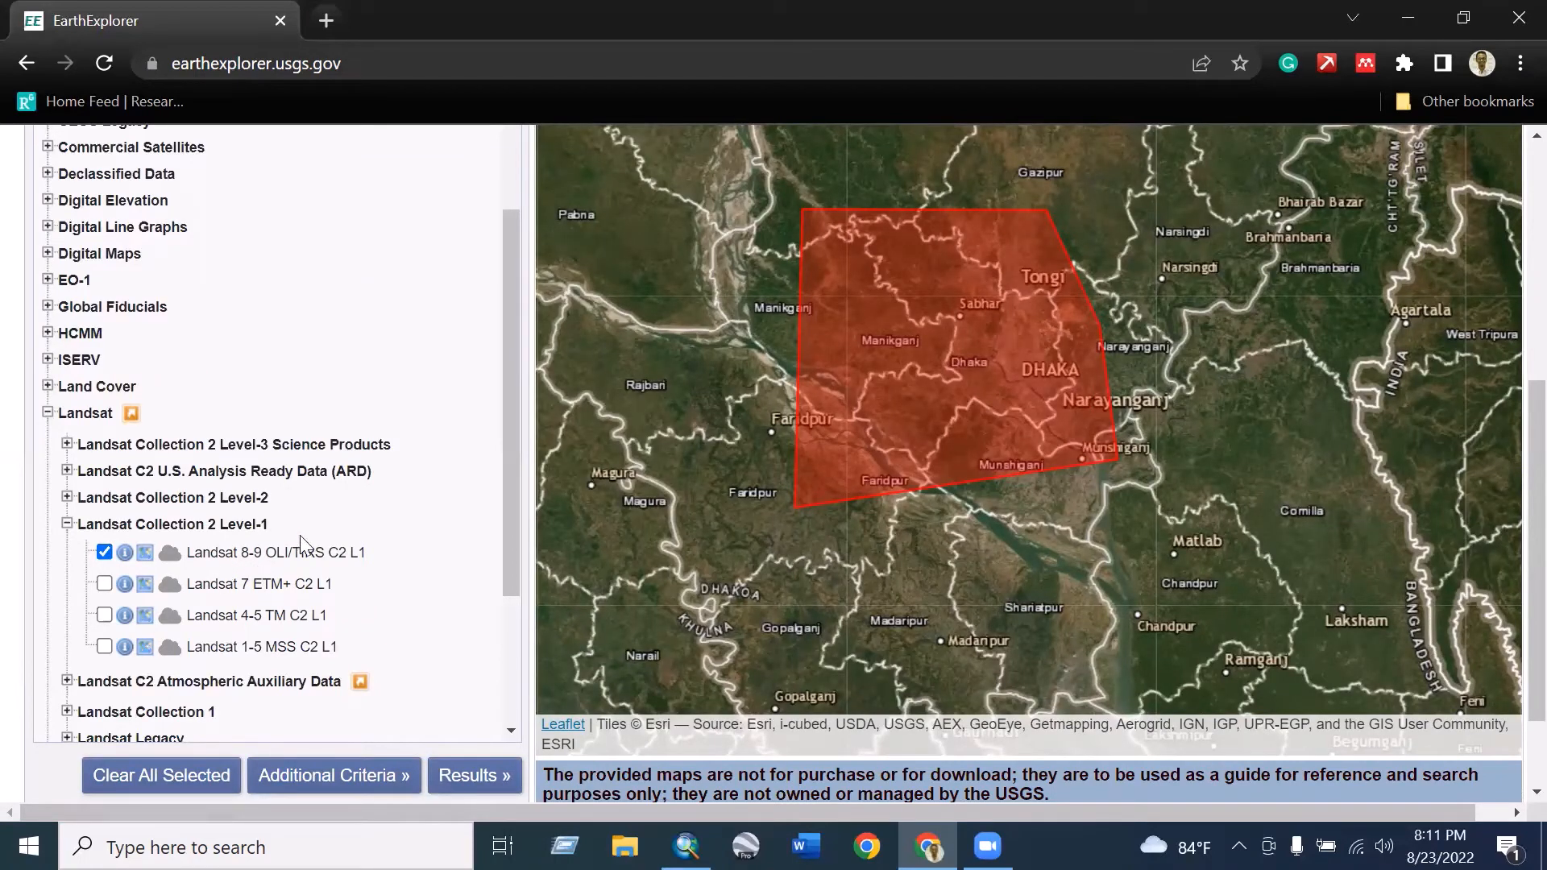
scroll(247, 629, "down", 2)
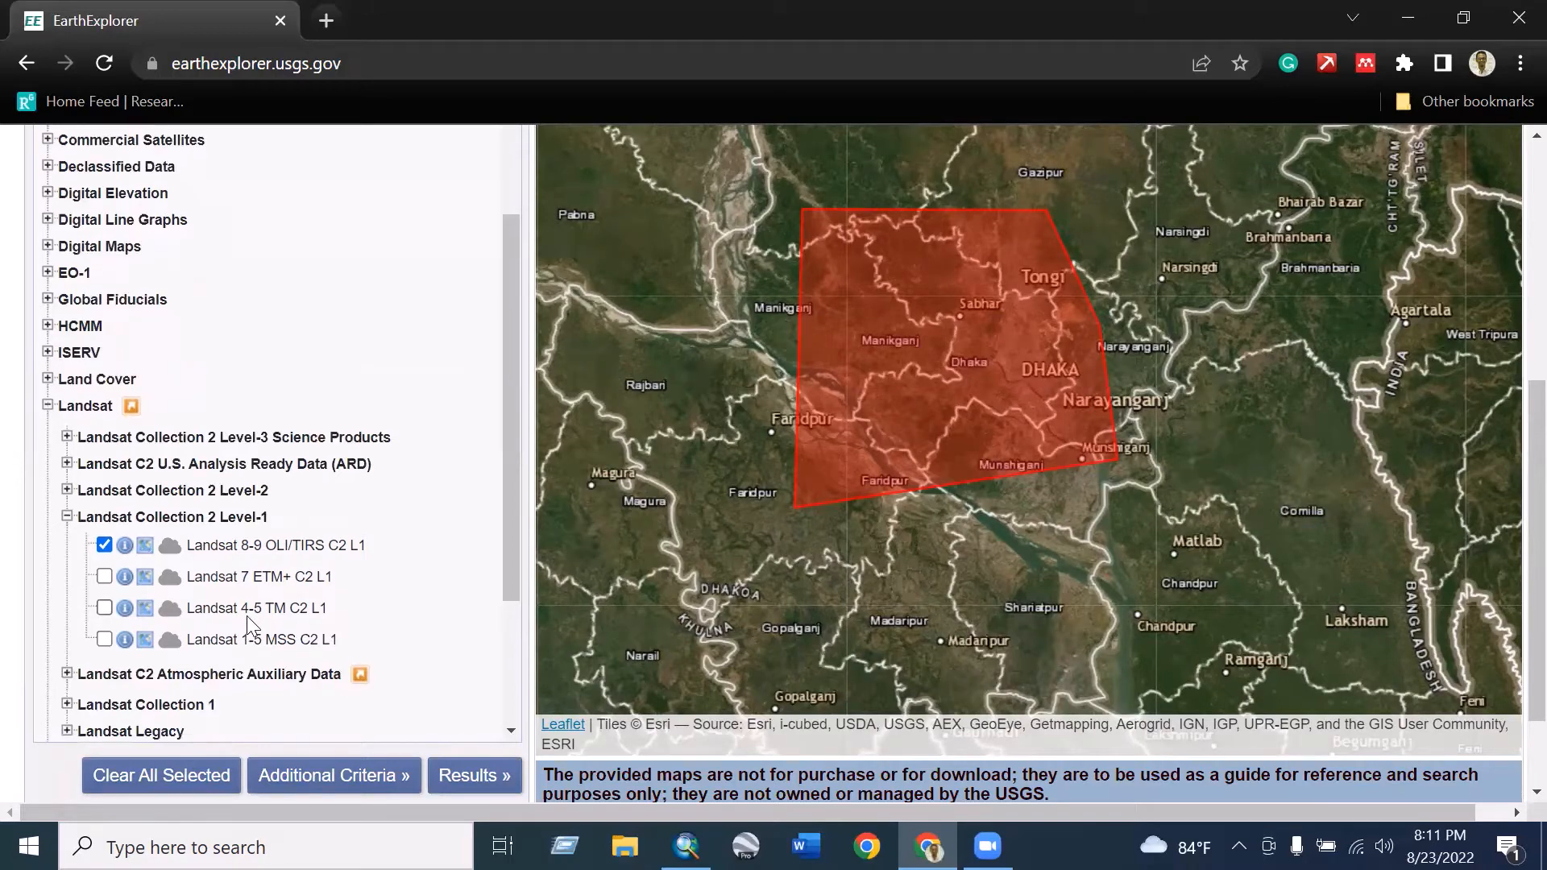
Step: Review the additional criteria for the Landsat 8-9 data set, including the Land Cloud Cover range, without entering any values
left_click(355, 777)
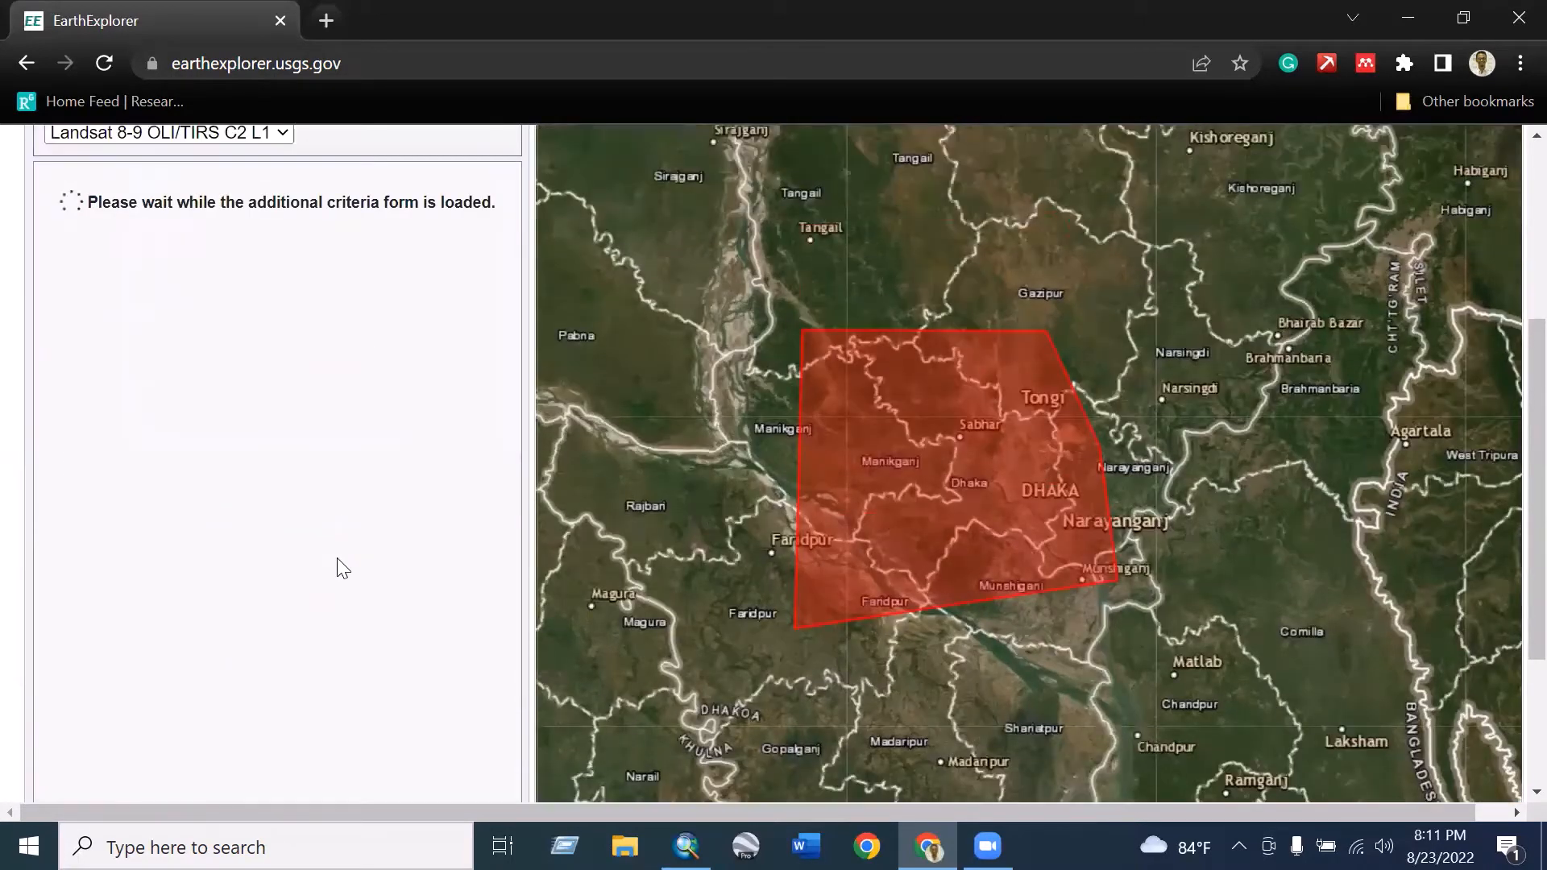
scroll(369, 451, "down", 3)
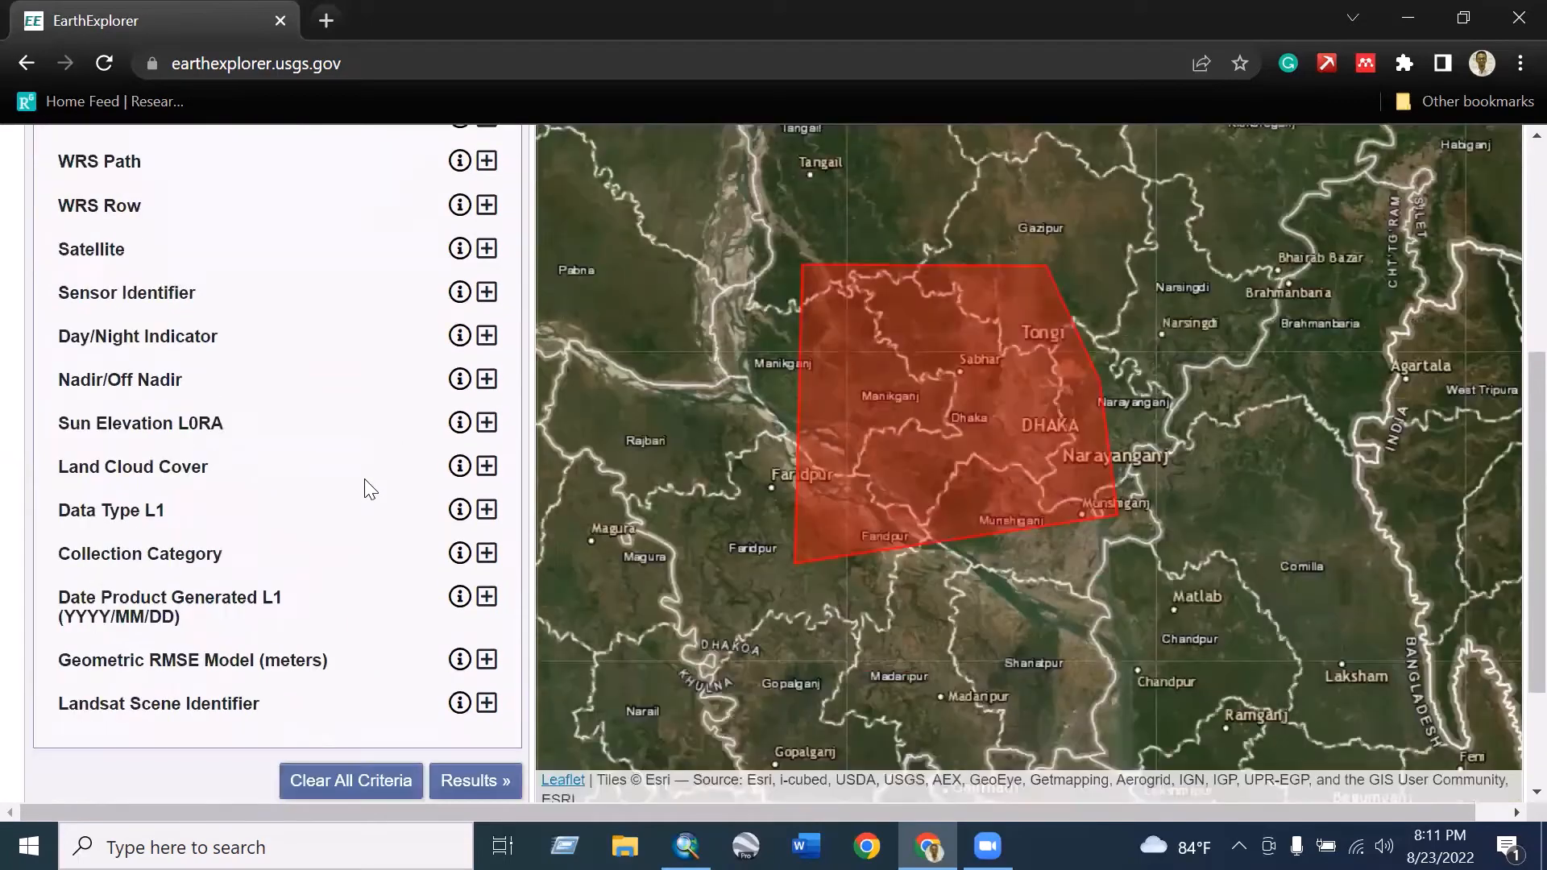
scroll(361, 480, "down", 1)
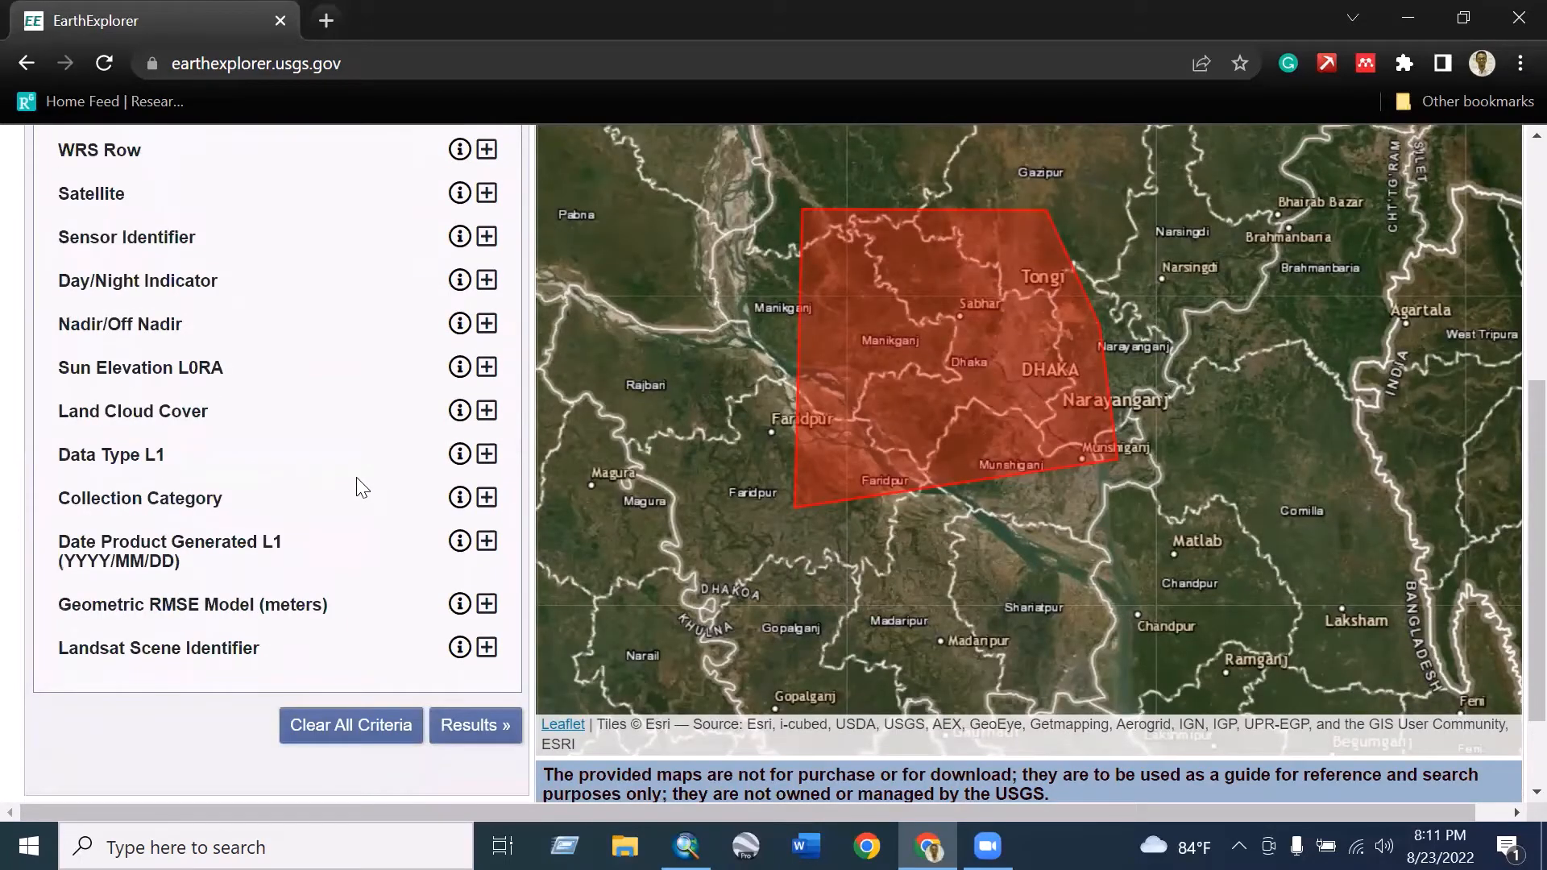
left_click(487, 412)
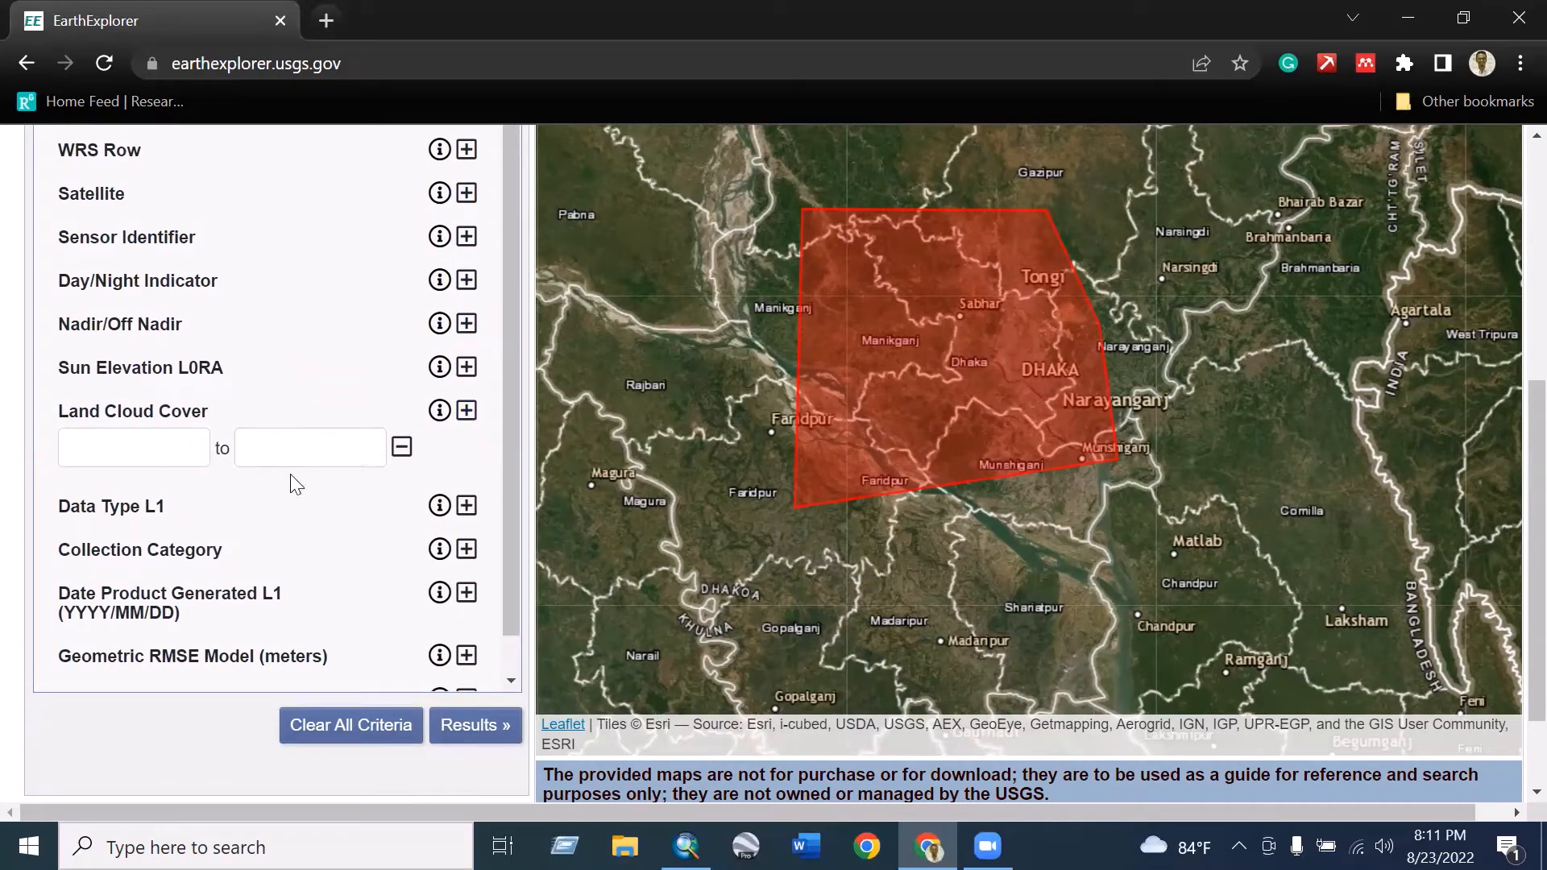
left_click(402, 448)
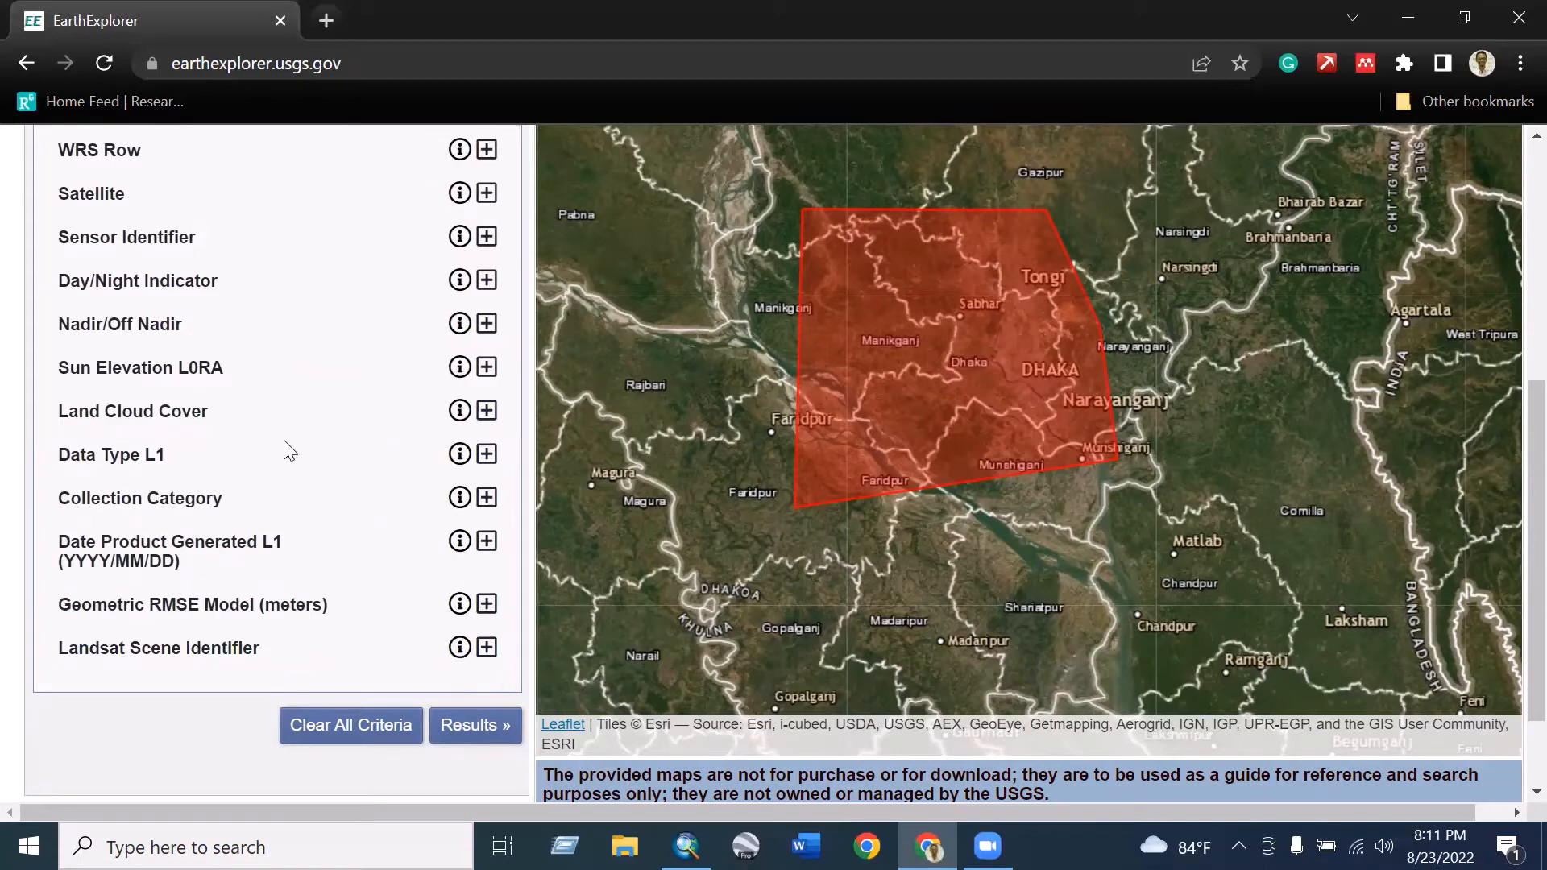
Step: Run the search and display the footprint of the path 137, row 044 scene to examine its coverage of the Dhaka polygon
left_click(475, 728)
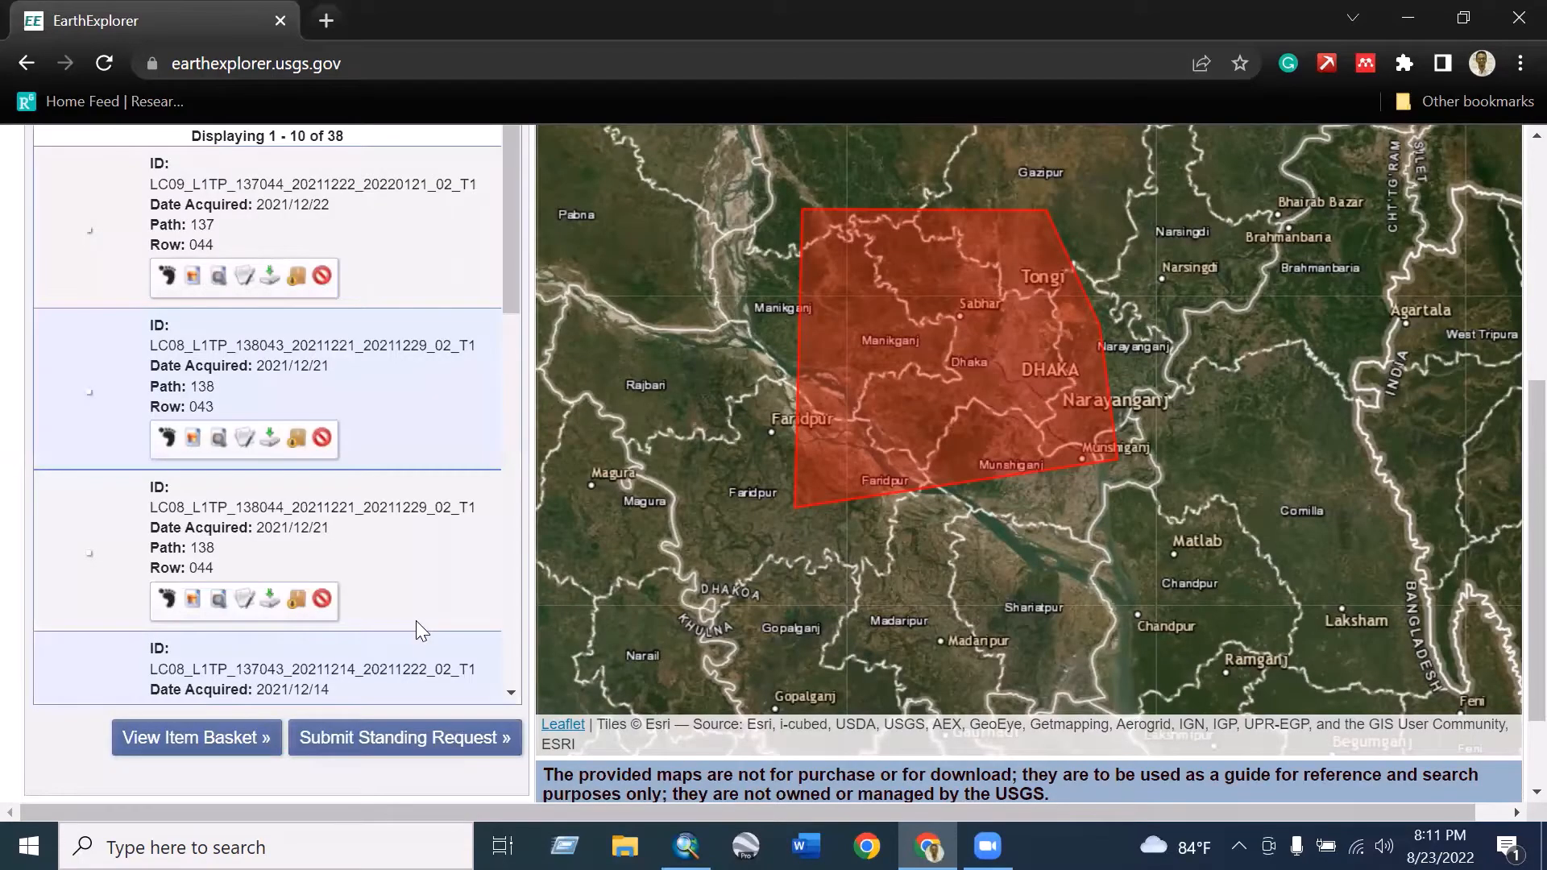
scroll(416, 621, "up", 3)
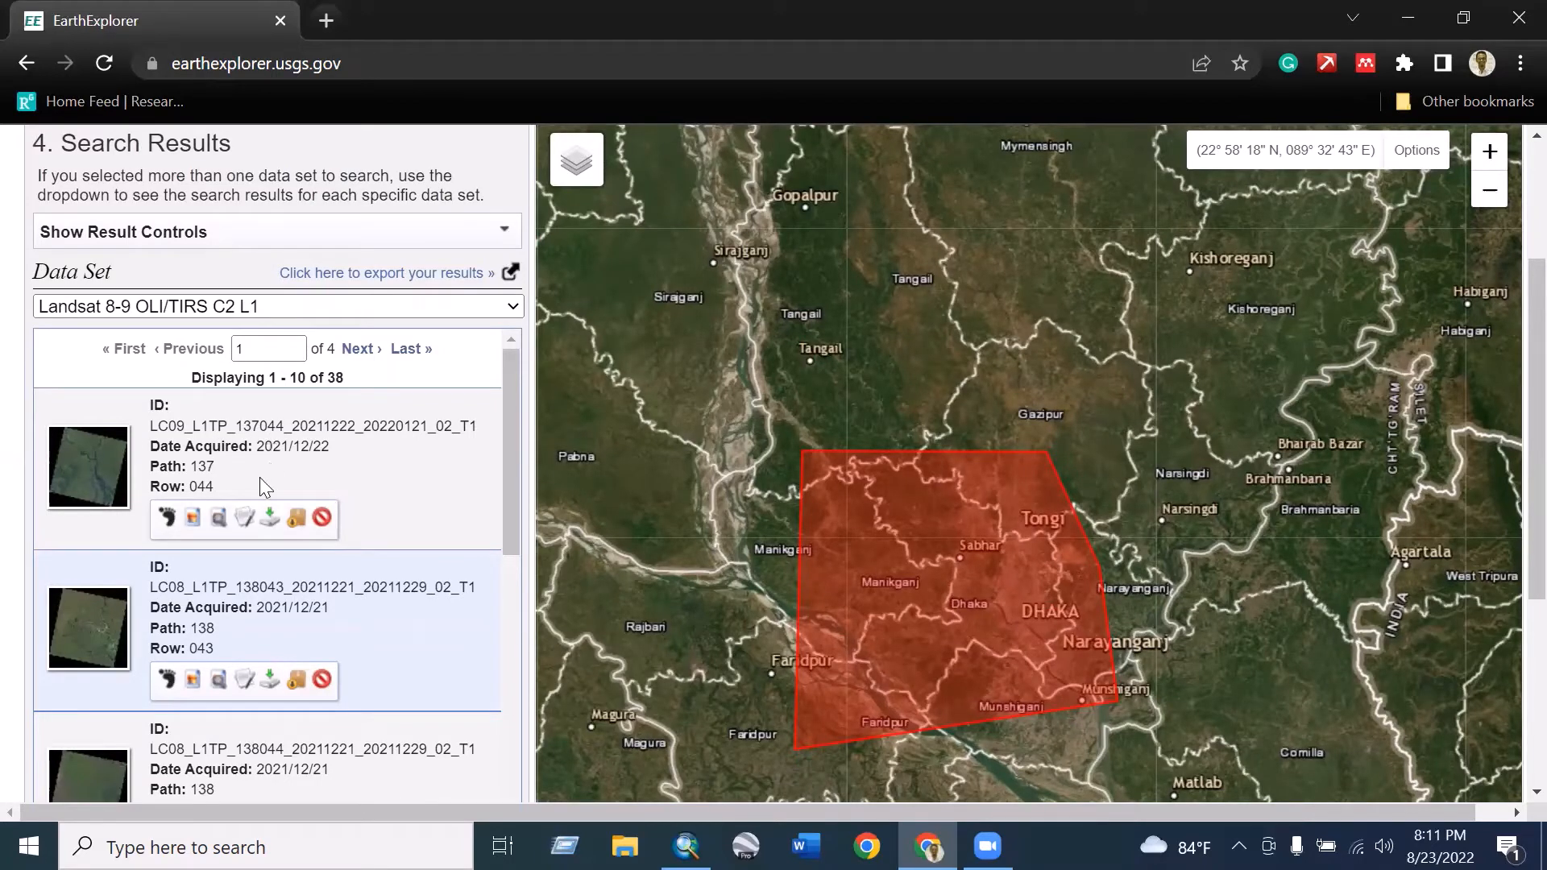
left_click(167, 518)
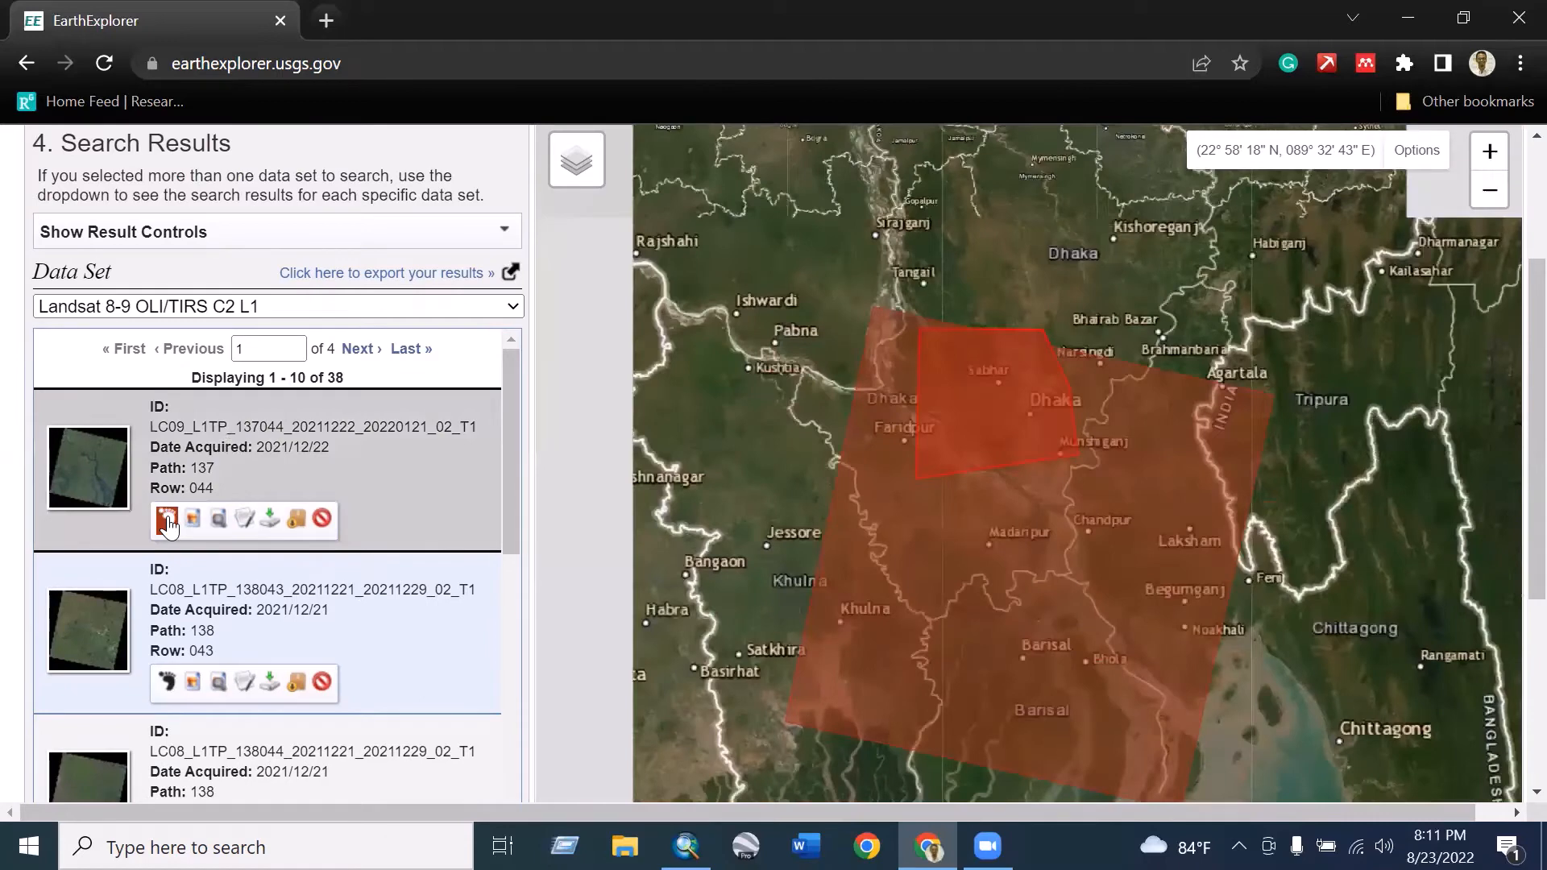
scroll(991, 374, "up", 1)
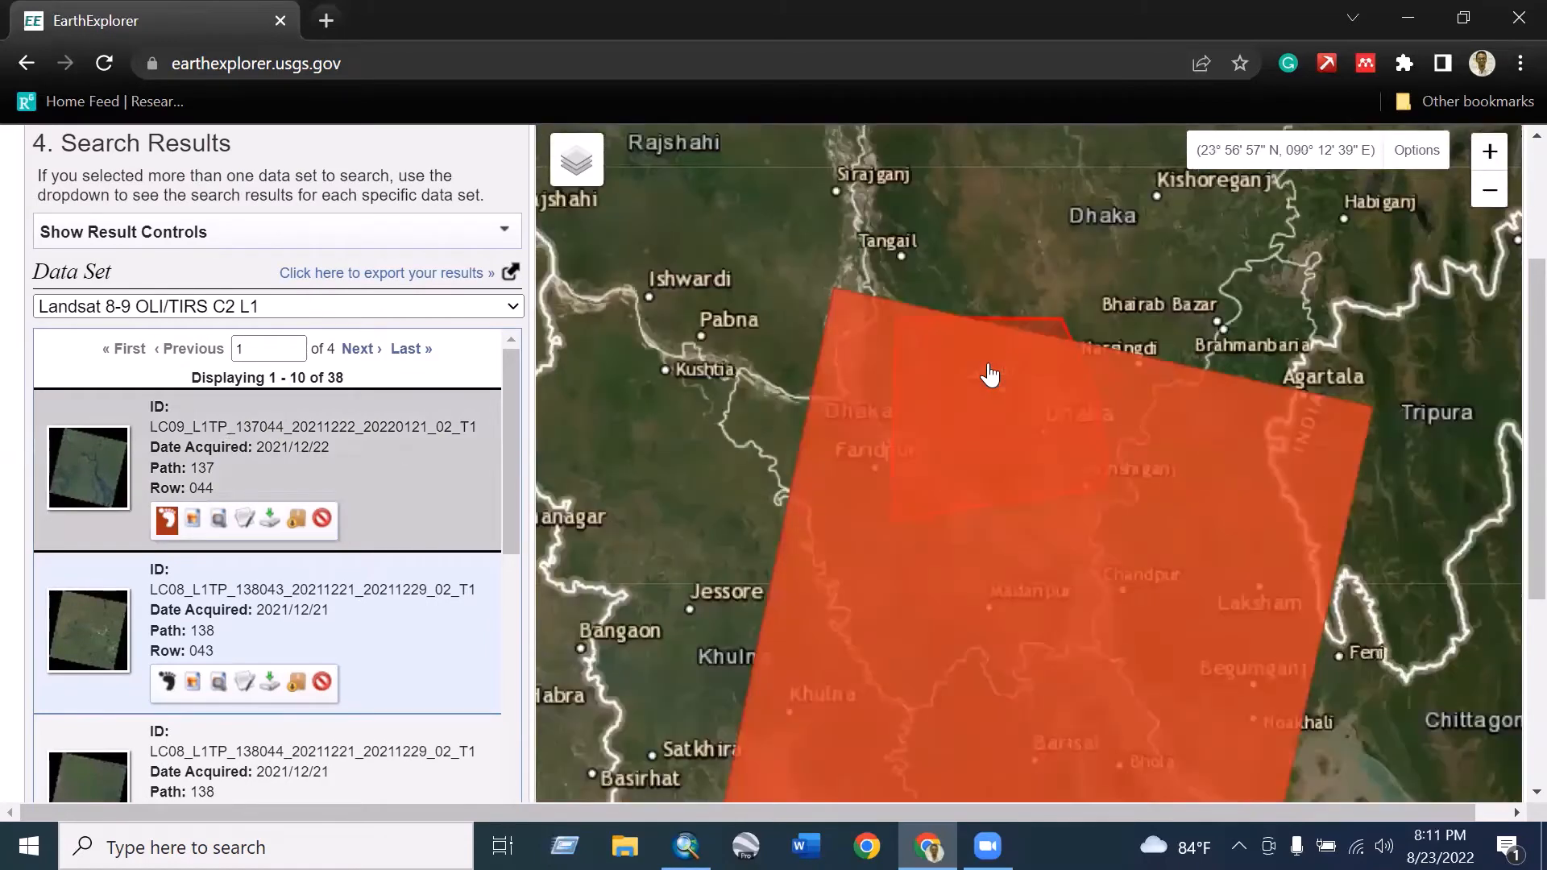
scroll(991, 374, "up", 2)
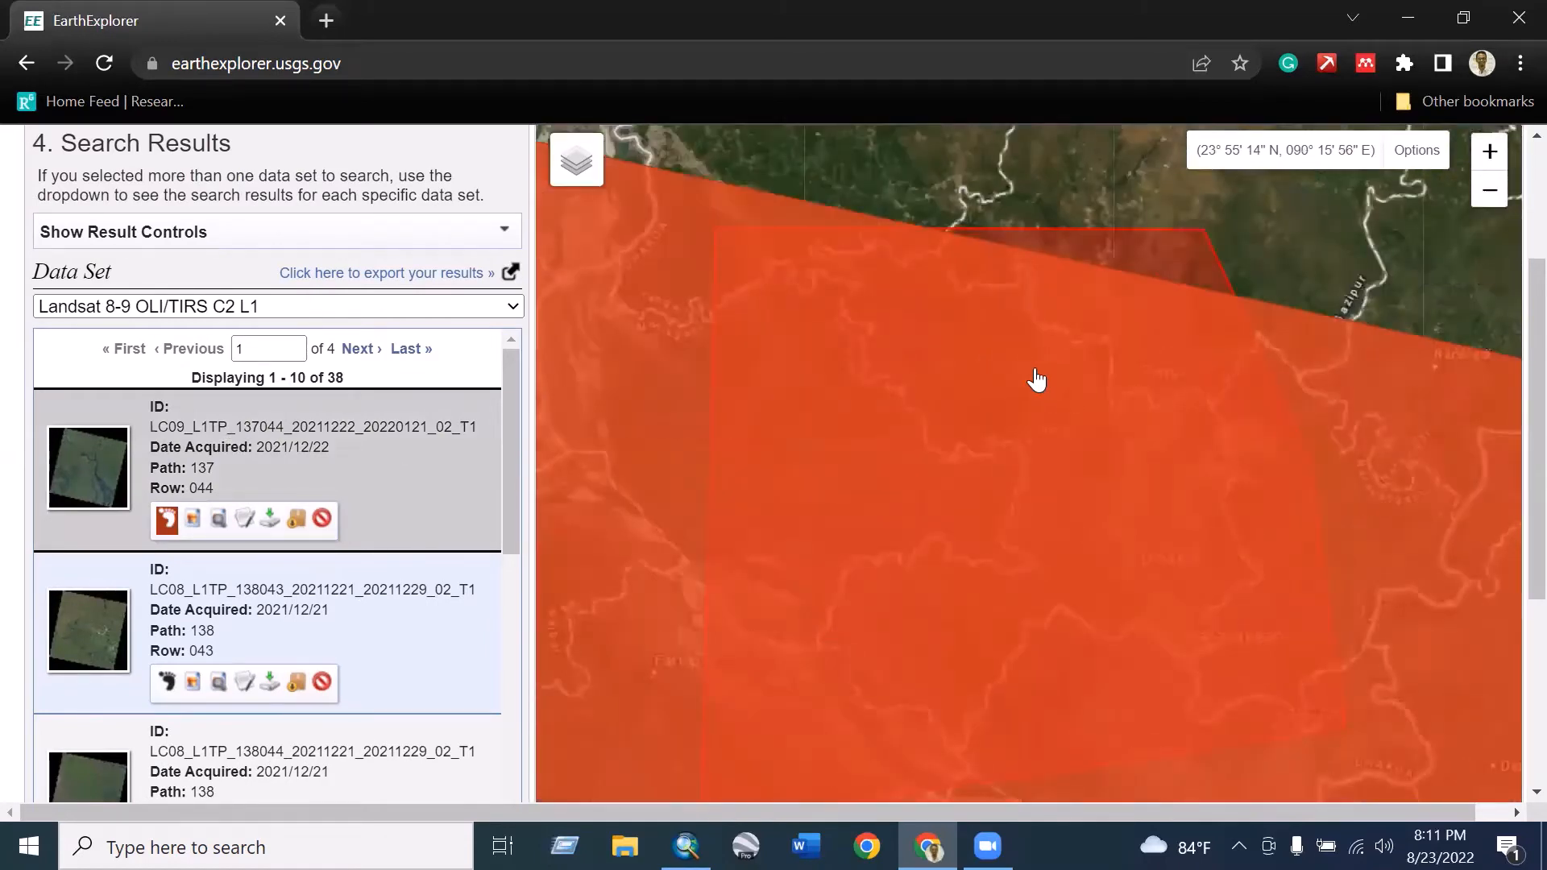
scroll(1037, 379, "down", 1)
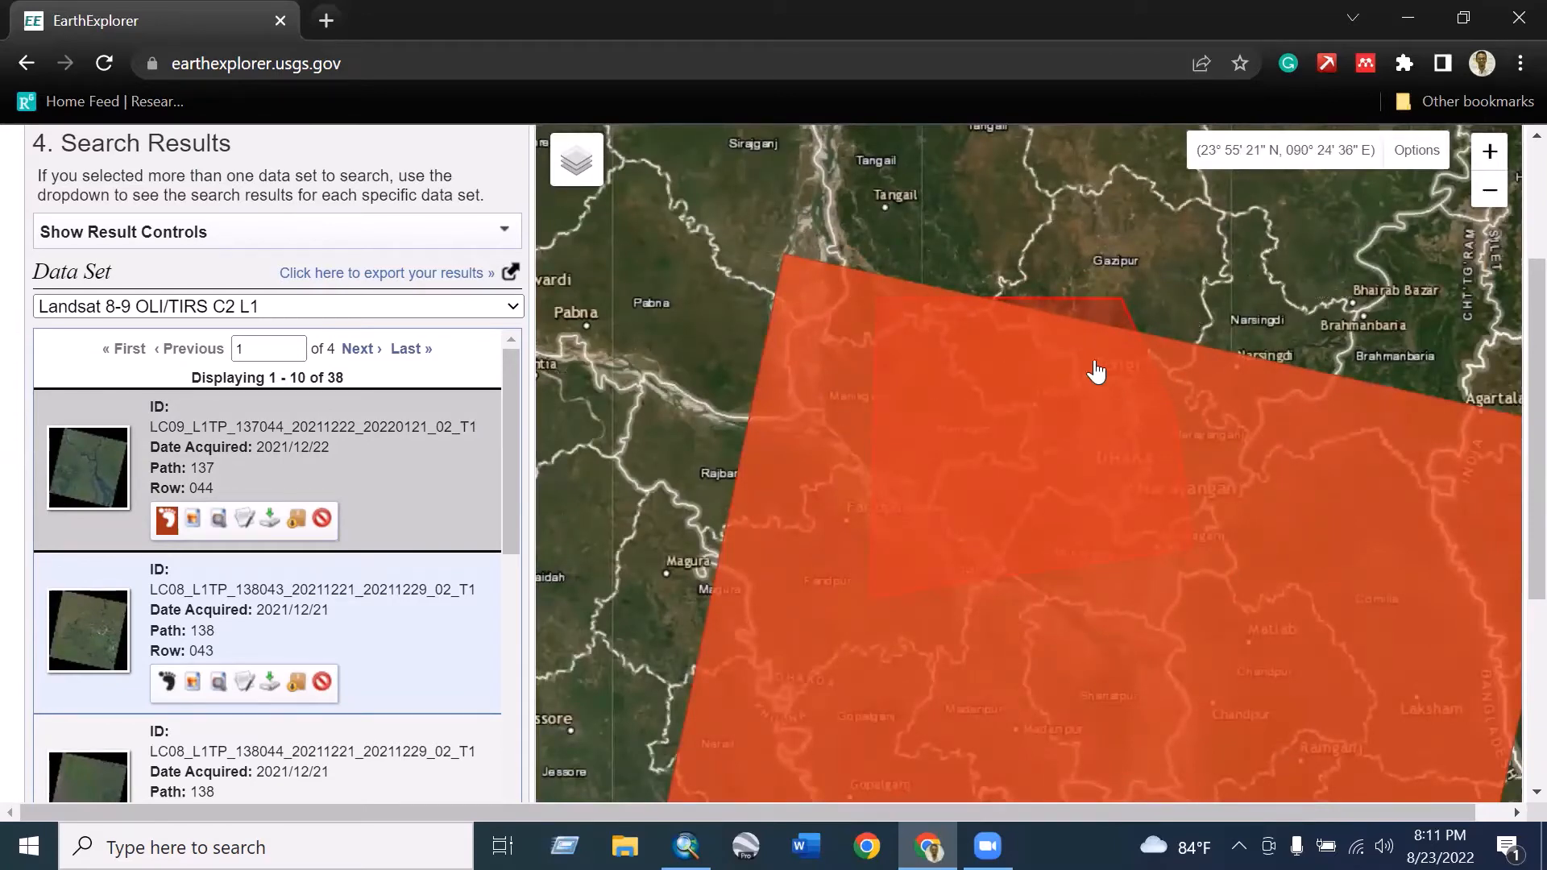
scroll(1059, 356, "up", 1)
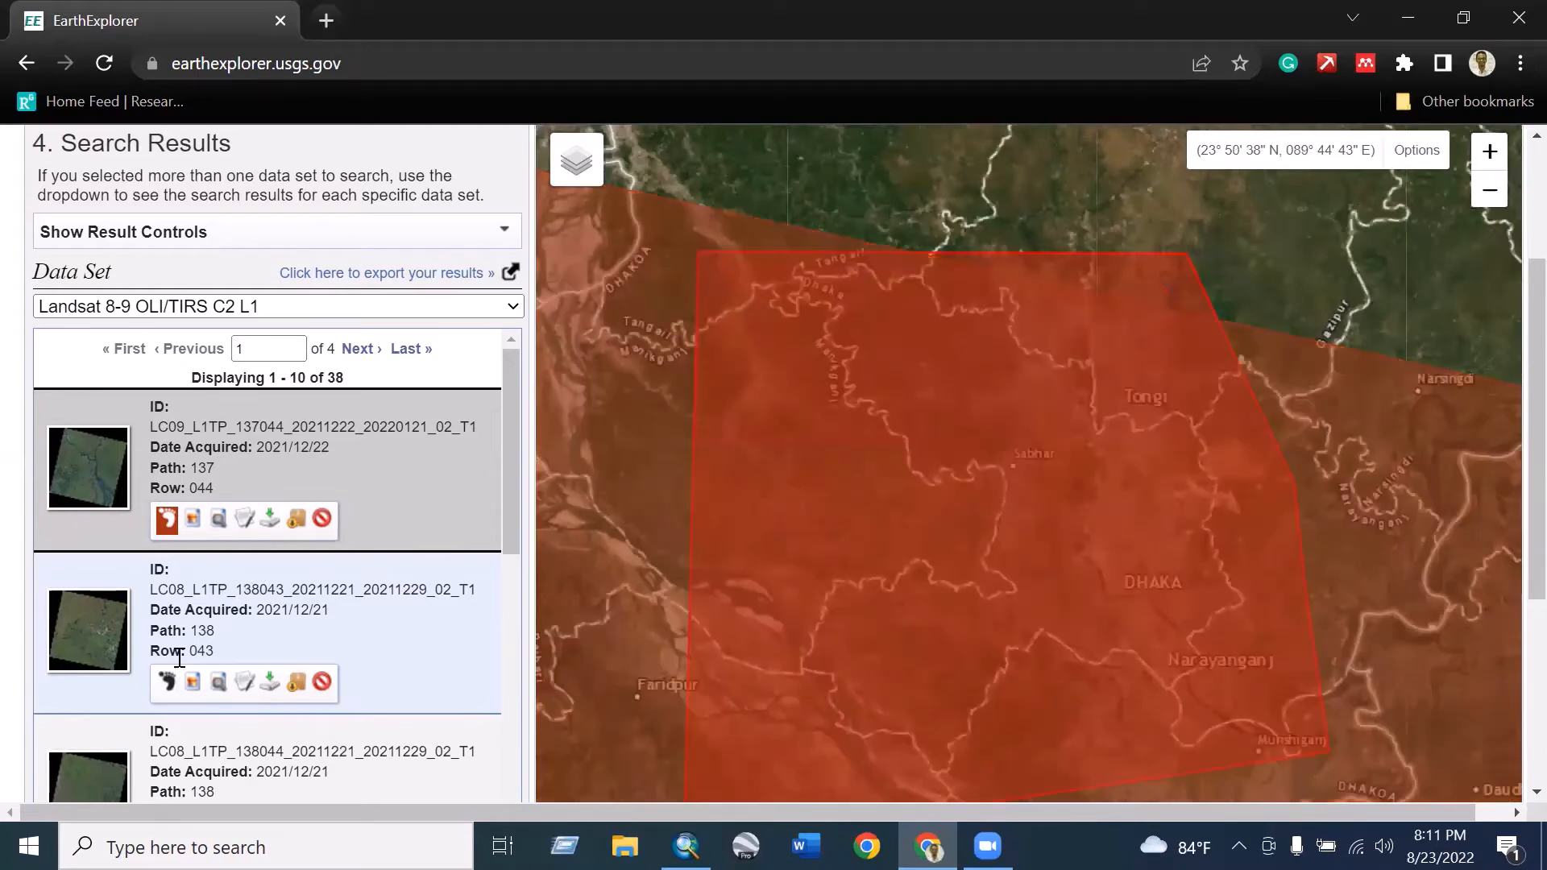
Step: Replace the displayed footprint with that of the path 138, row 043 scene and examine its overlap with the search polygon
left_click(168, 683)
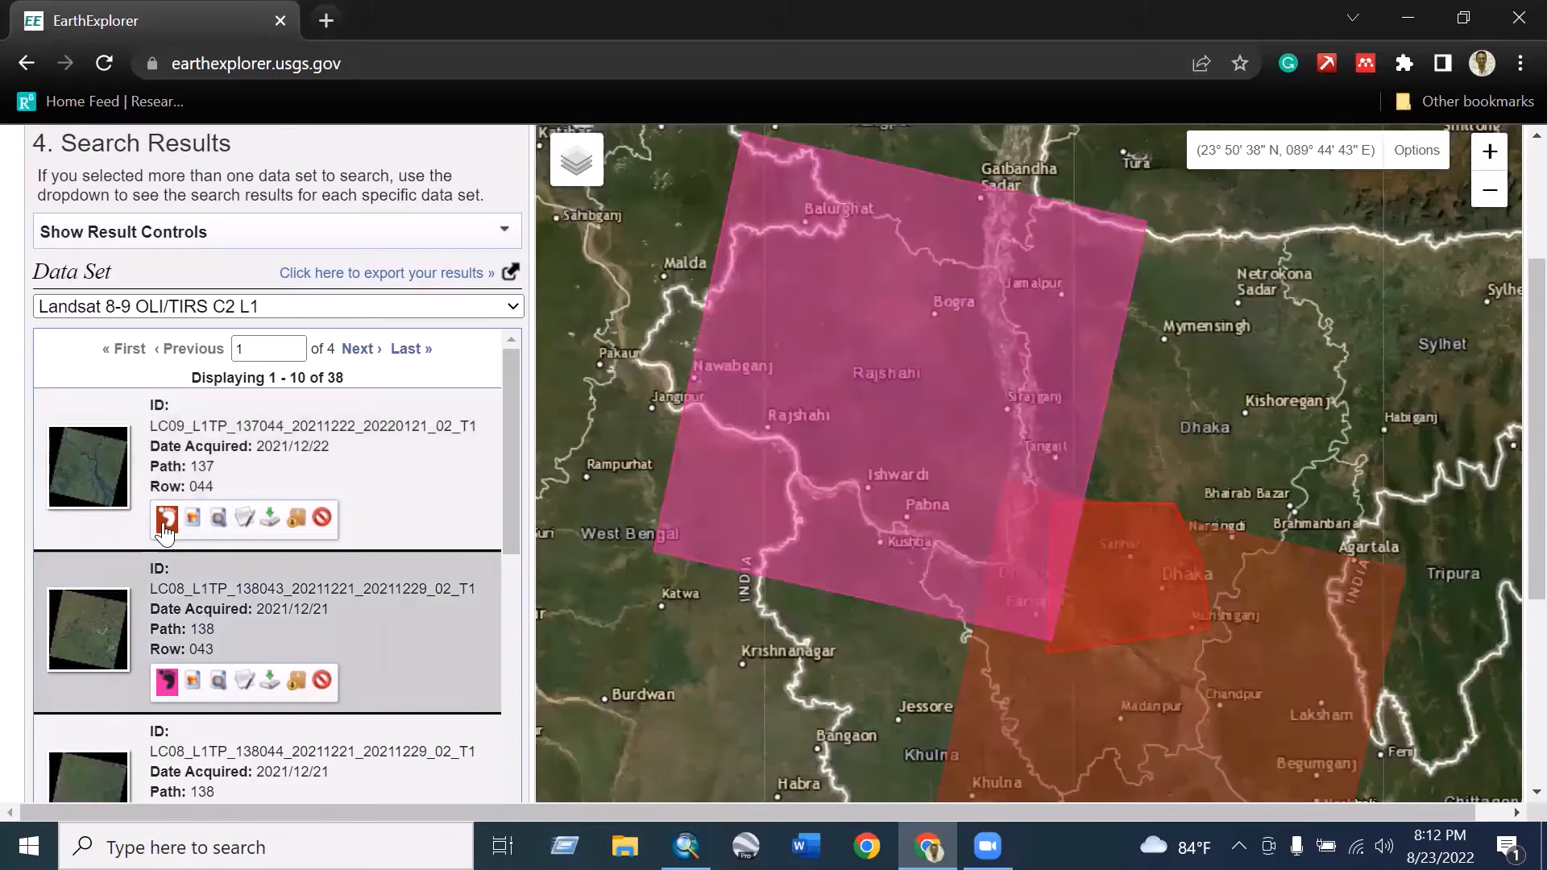
left_click(166, 520)
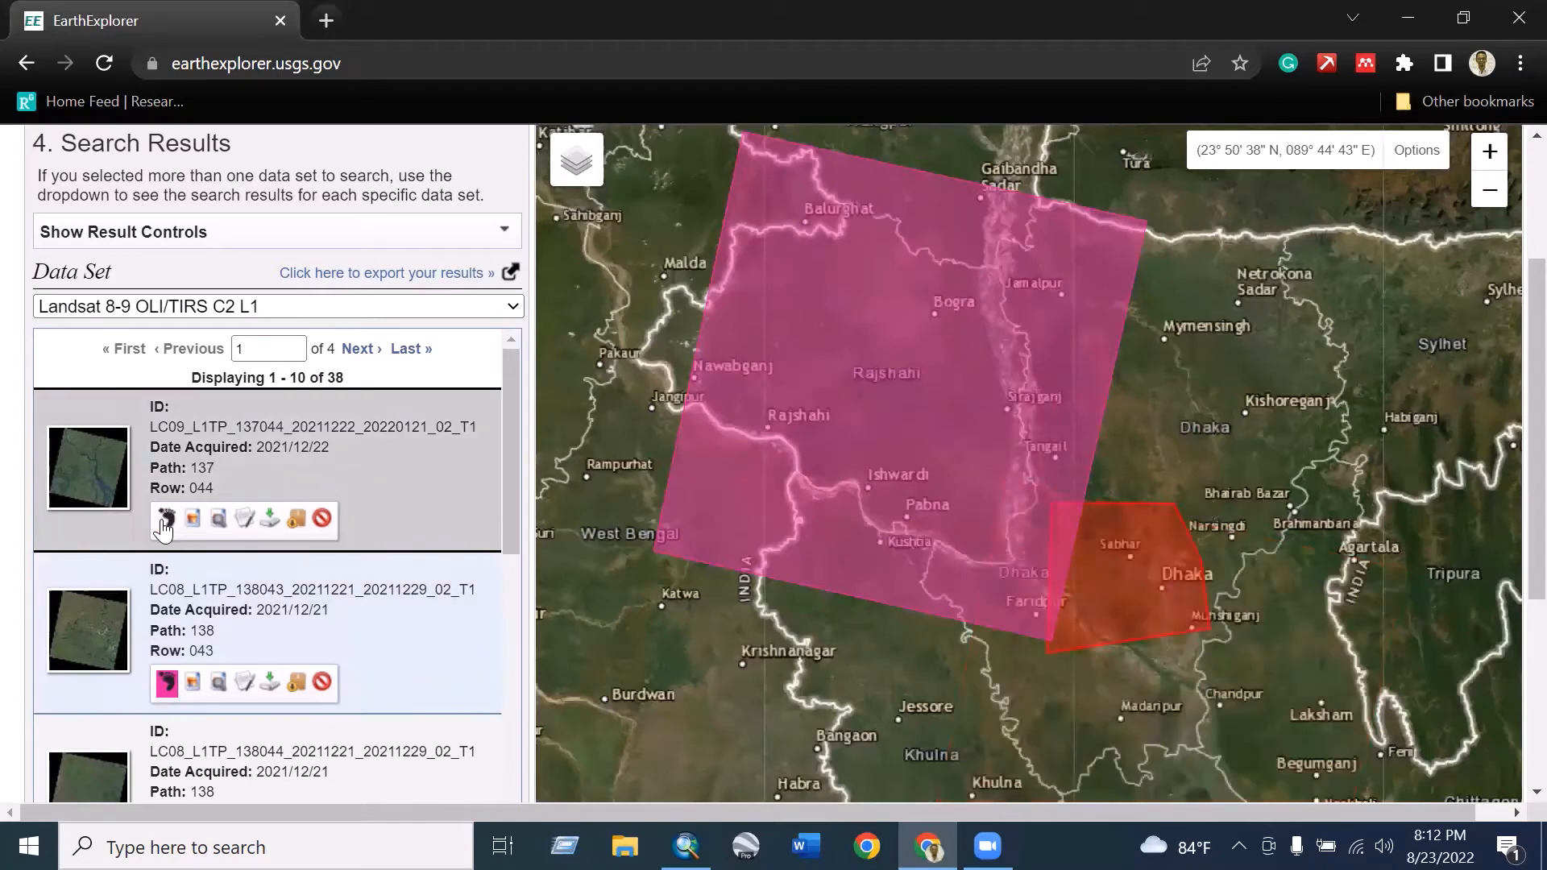
scroll(1054, 516, "up", 2)
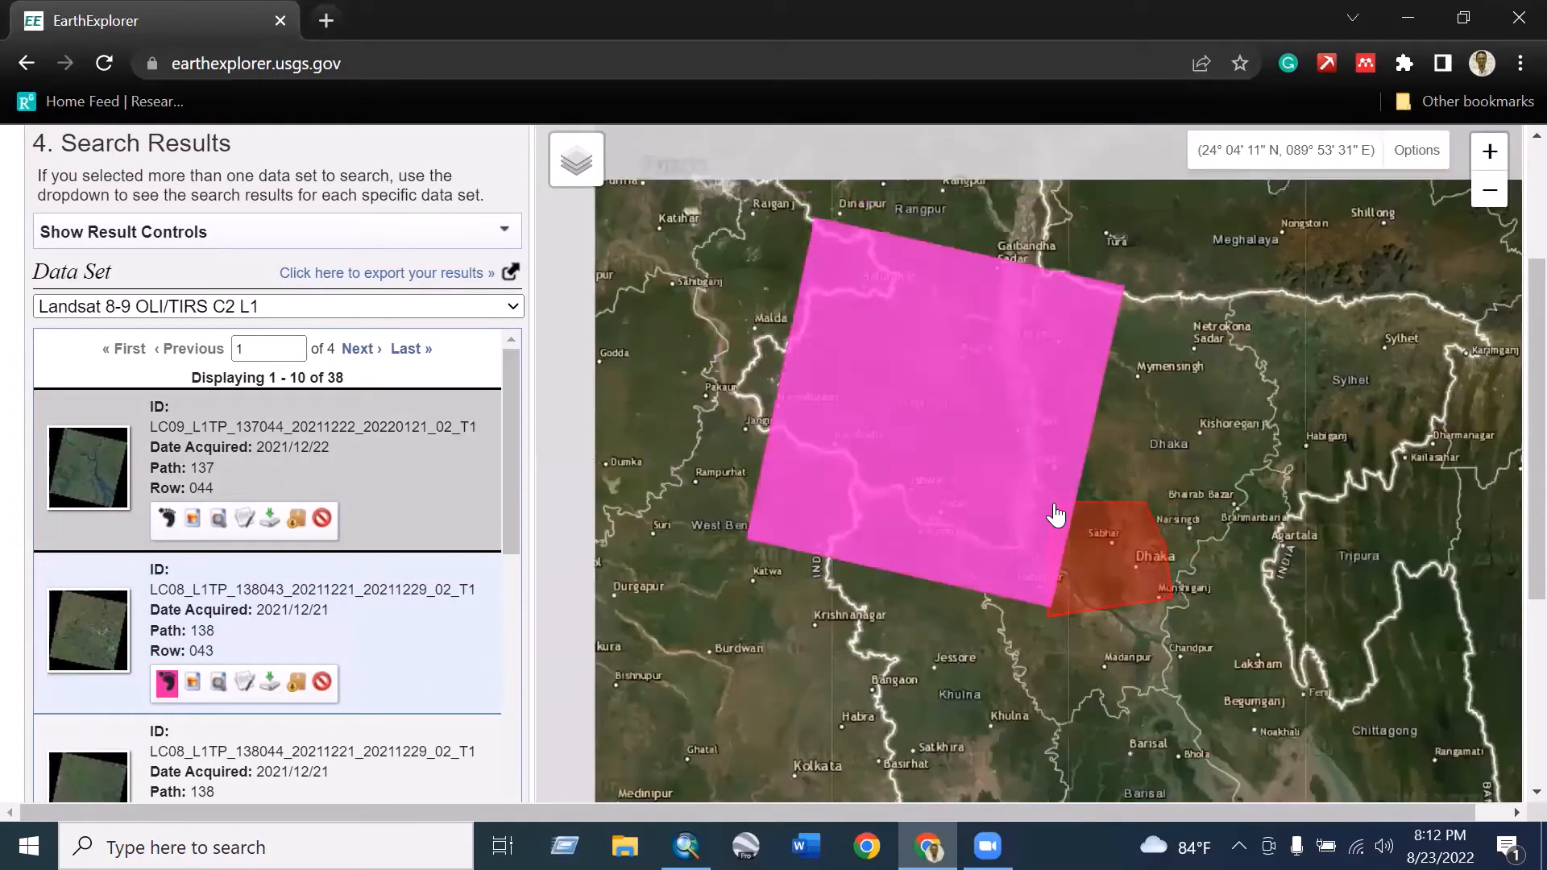
scroll(1073, 531, "up", 1)
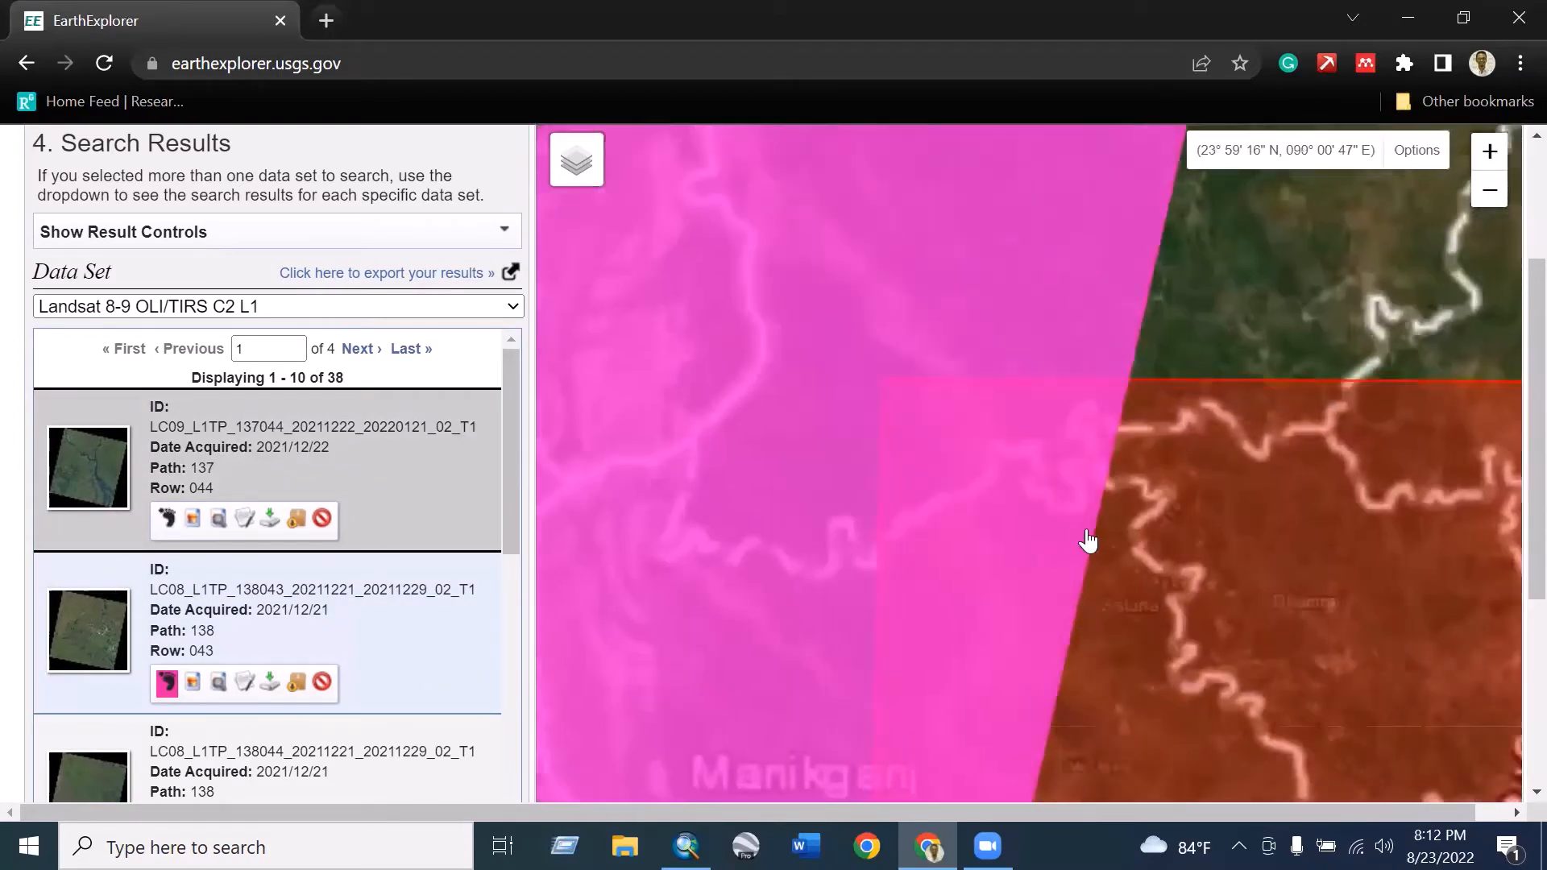
Step: Display only the footprint of the path 137, row 044 scene and turn on its browse overlay and browse comparison
scroll(1002, 467, "down", 1)
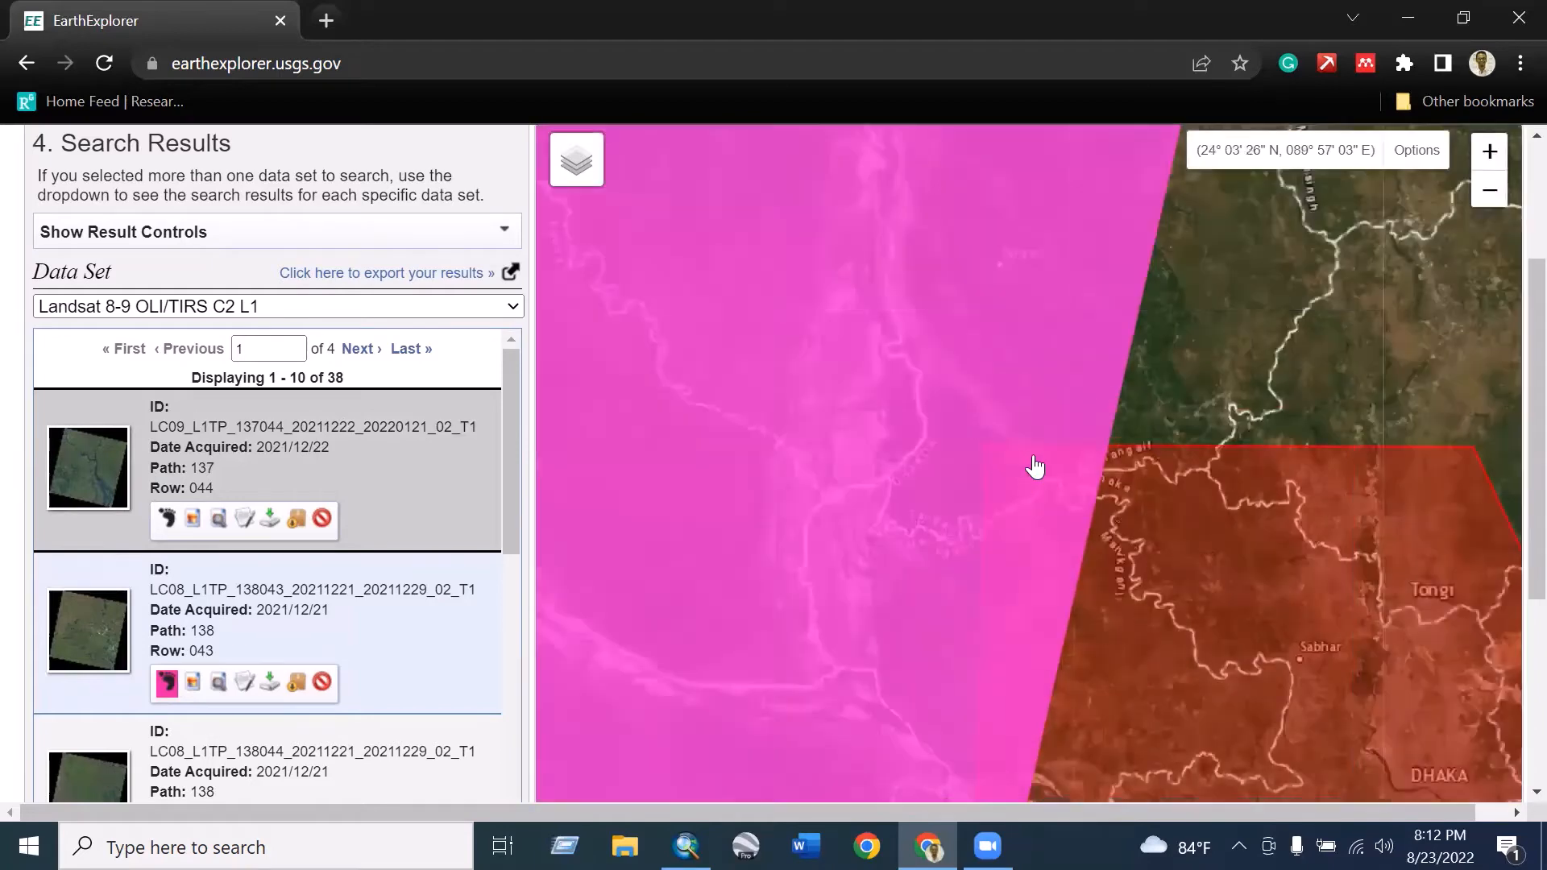
scroll(1047, 471, "down", 1)
scroll(234, 616, "down", 1)
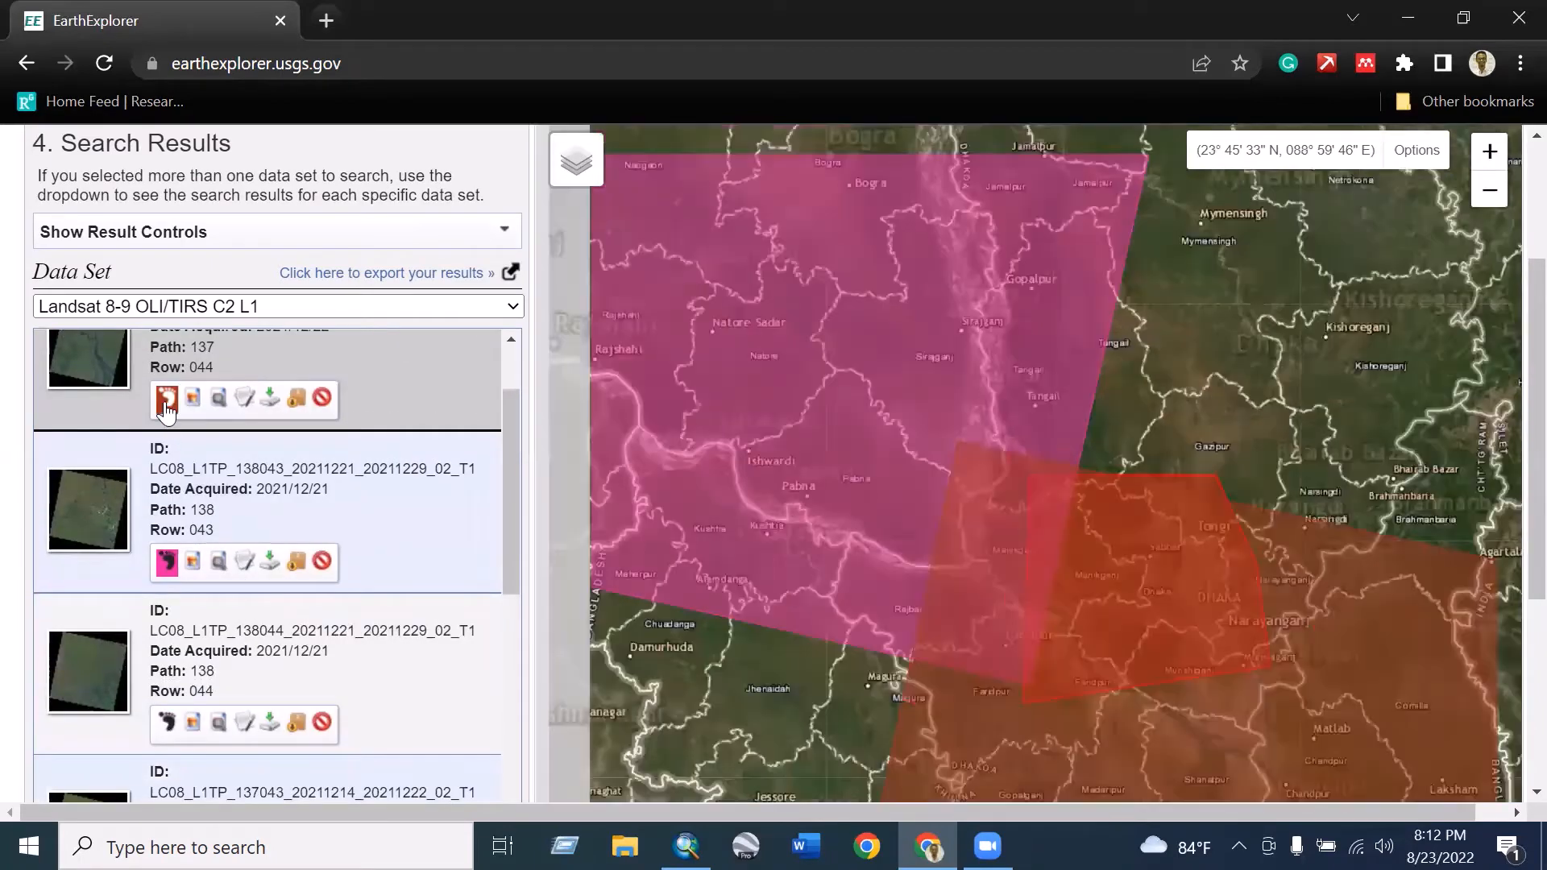
left_click(167, 397)
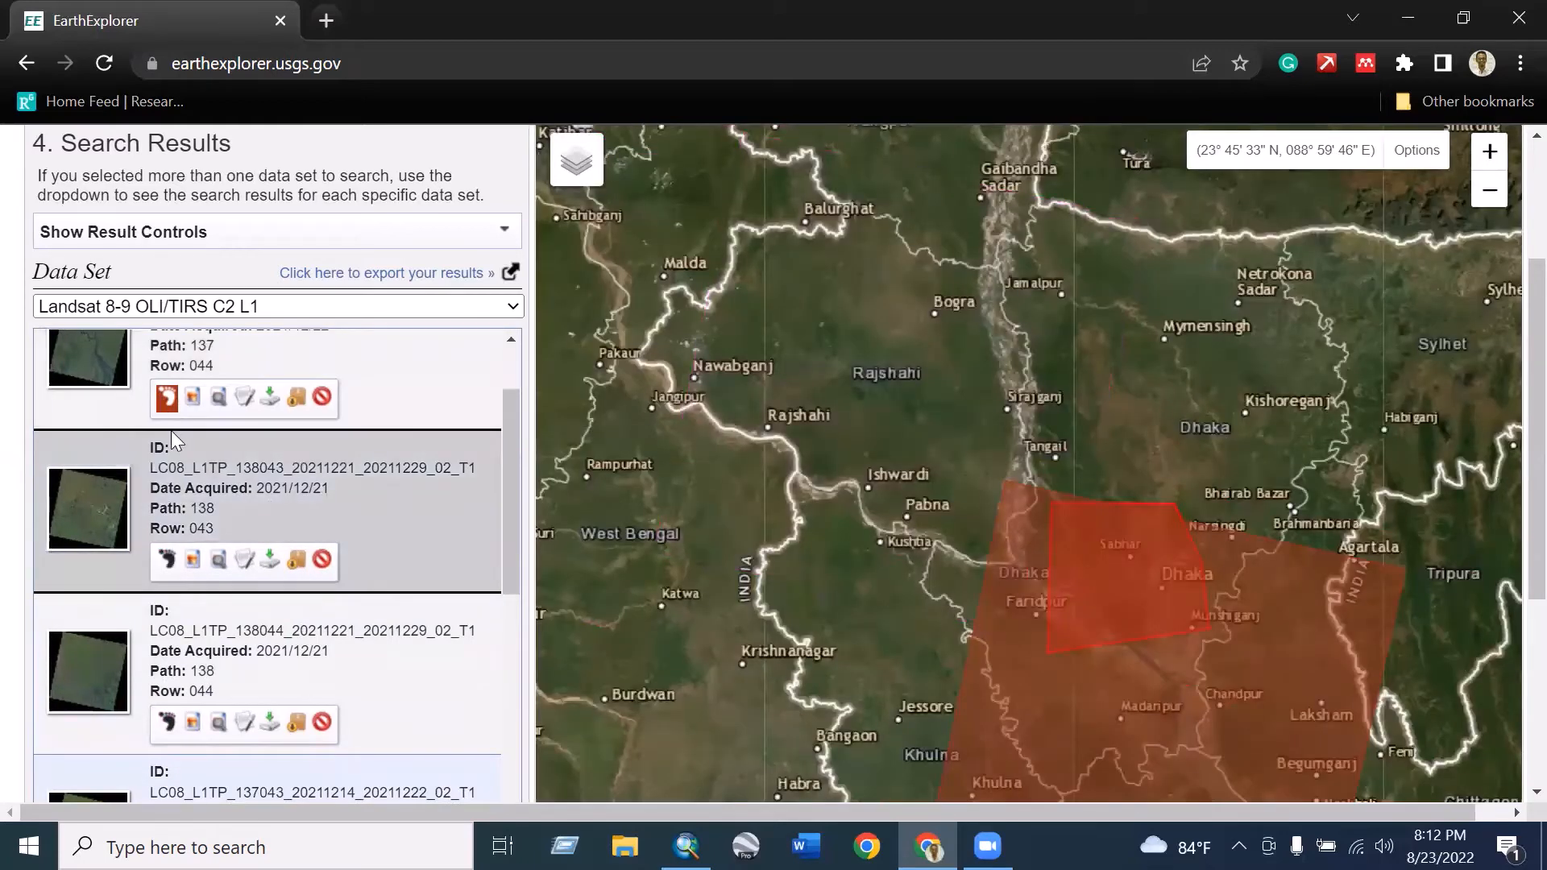
scroll(171, 430, "up", 1)
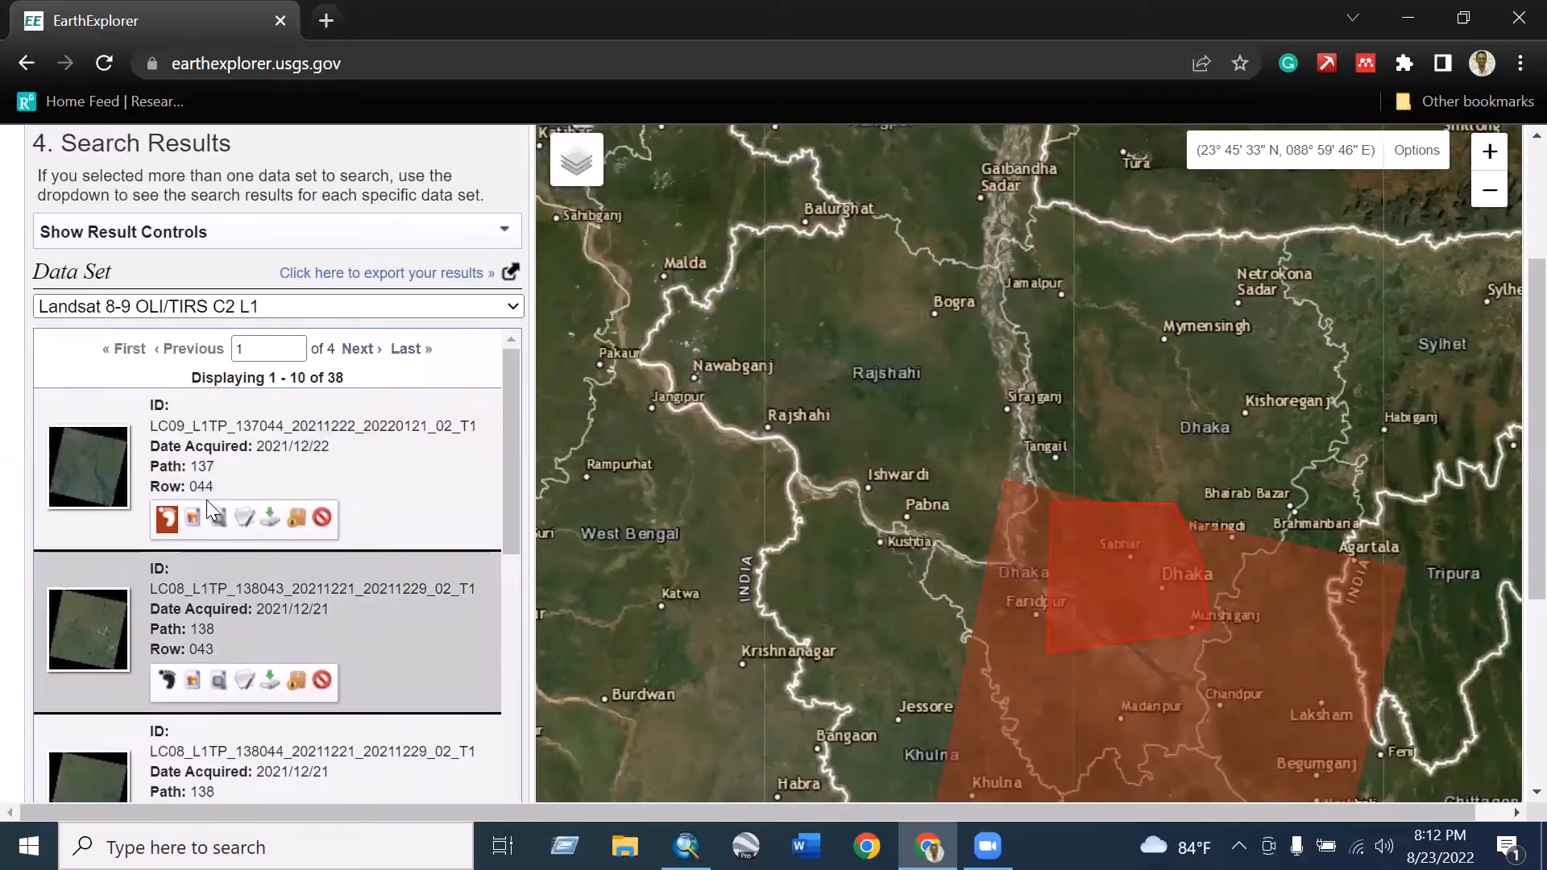
left_click(194, 519)
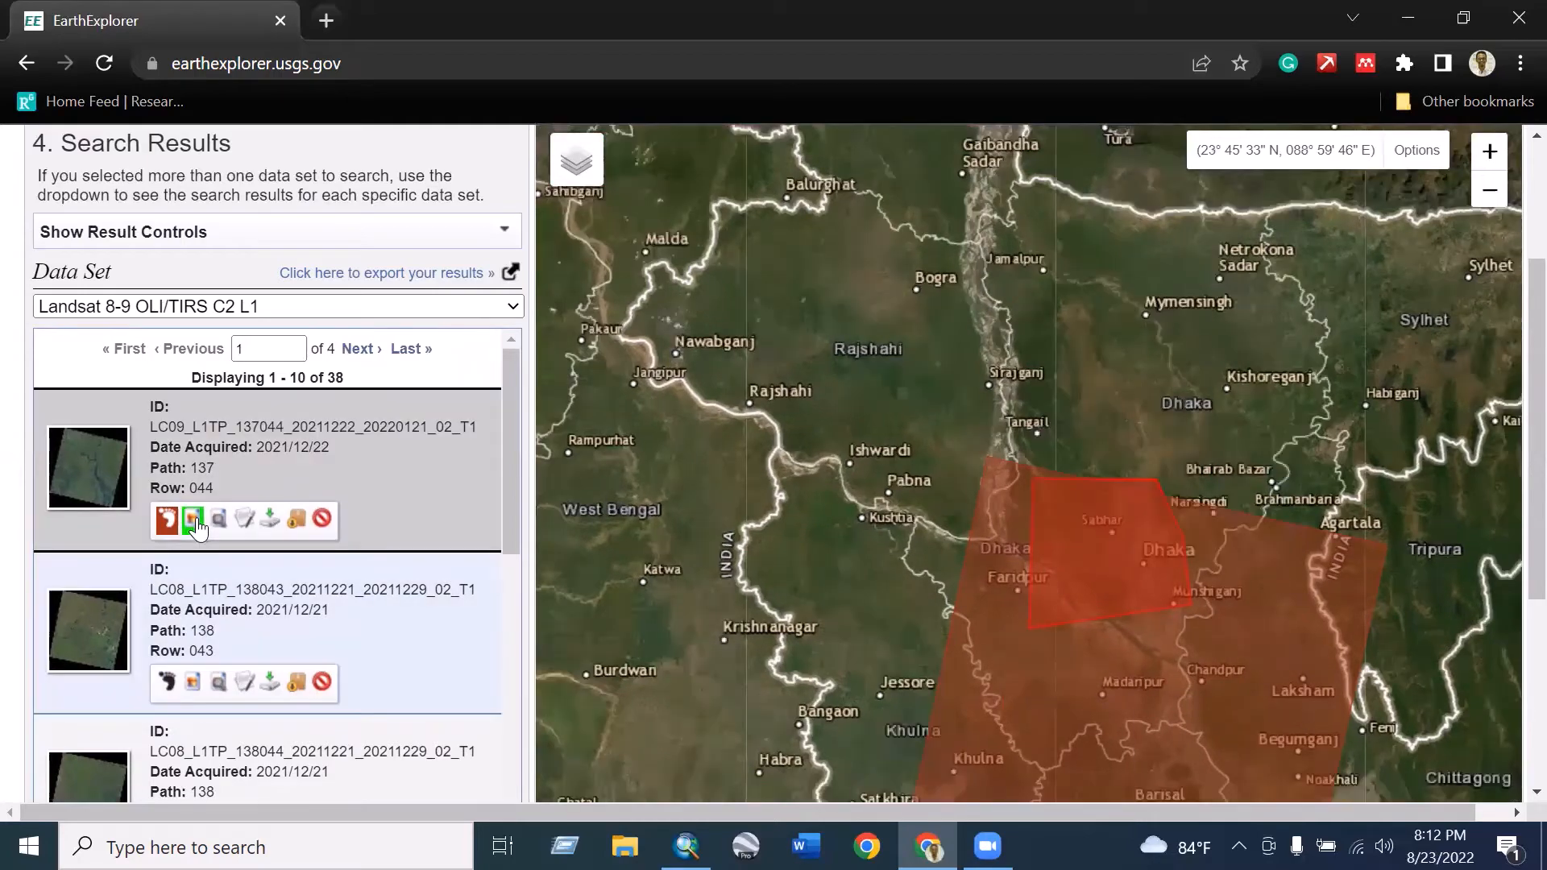
left_click(218, 520)
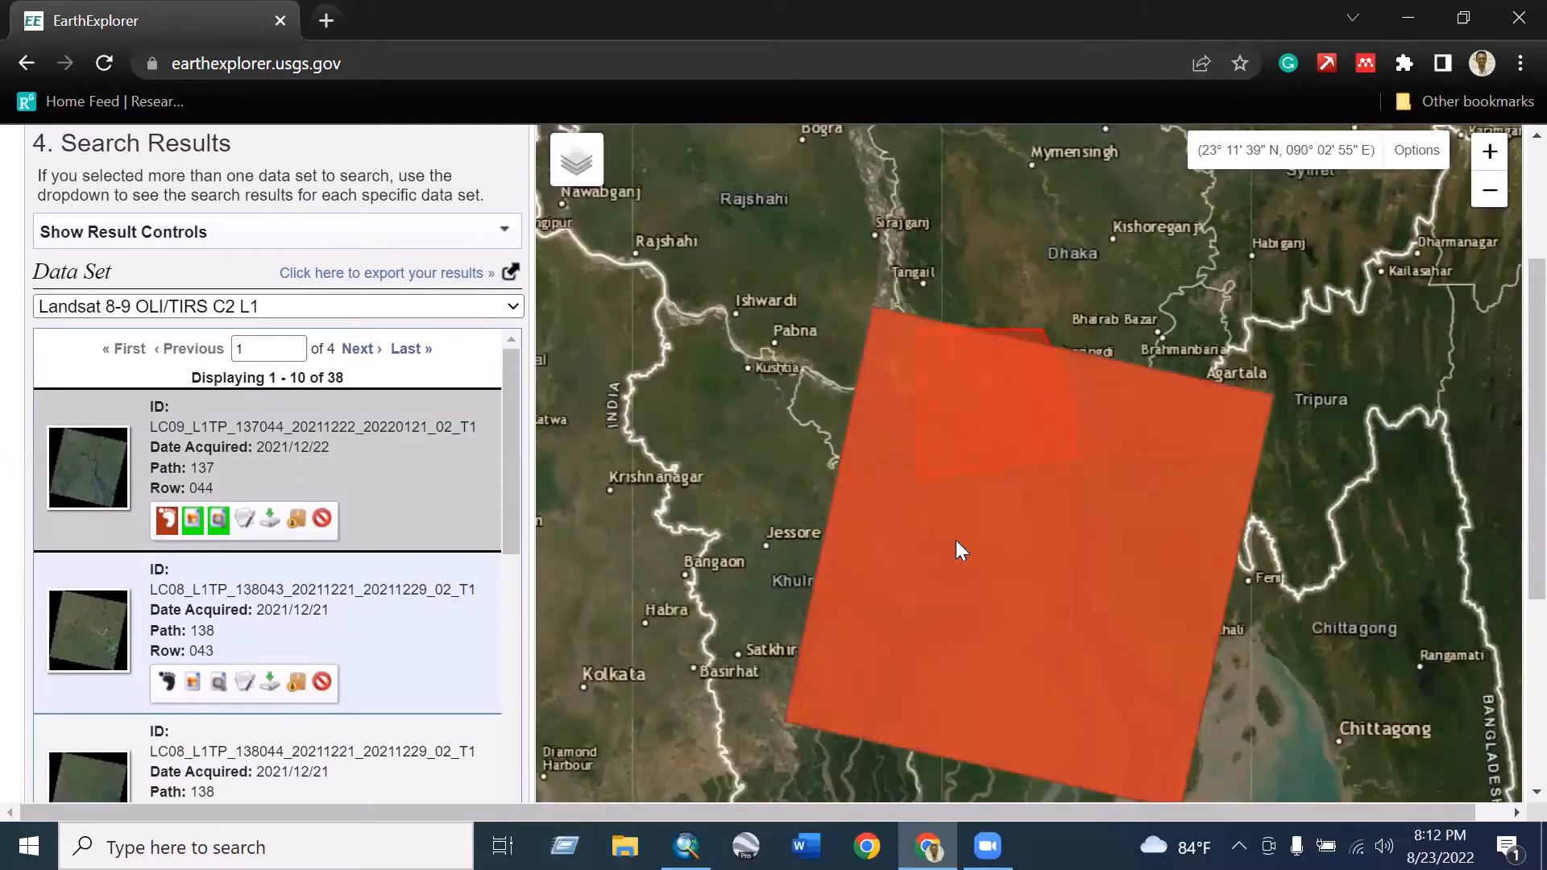
Step: Read the attributes of the path 137, row 044 scene from its footprint on the map
left_click(959, 550)
scroll(949, 443, "down", 2)
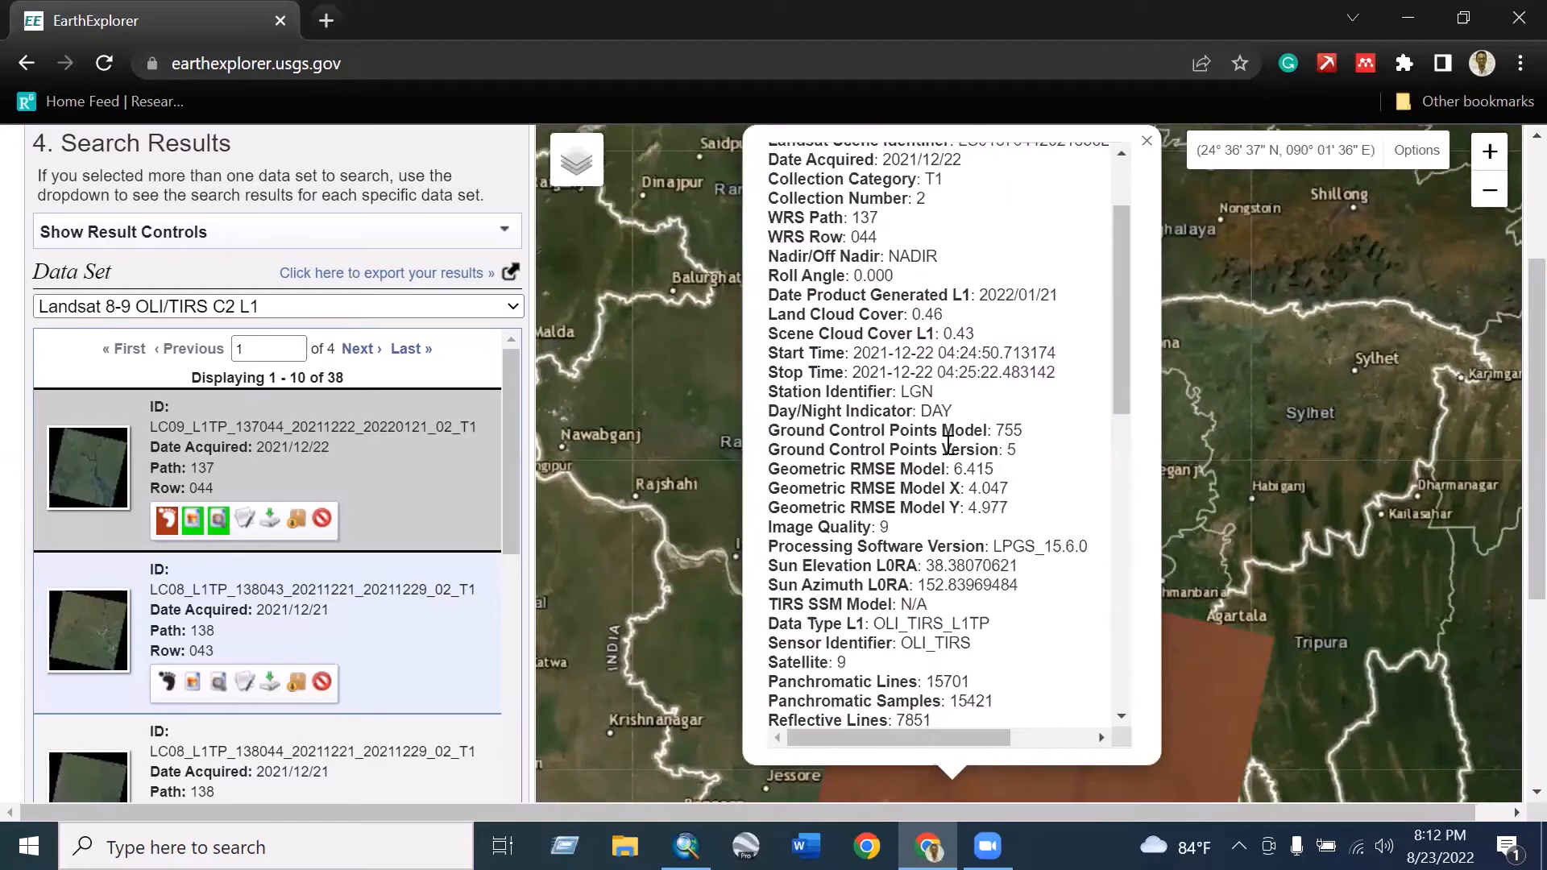
scroll(948, 443, "down", 2)
scroll(986, 451, "down", 2)
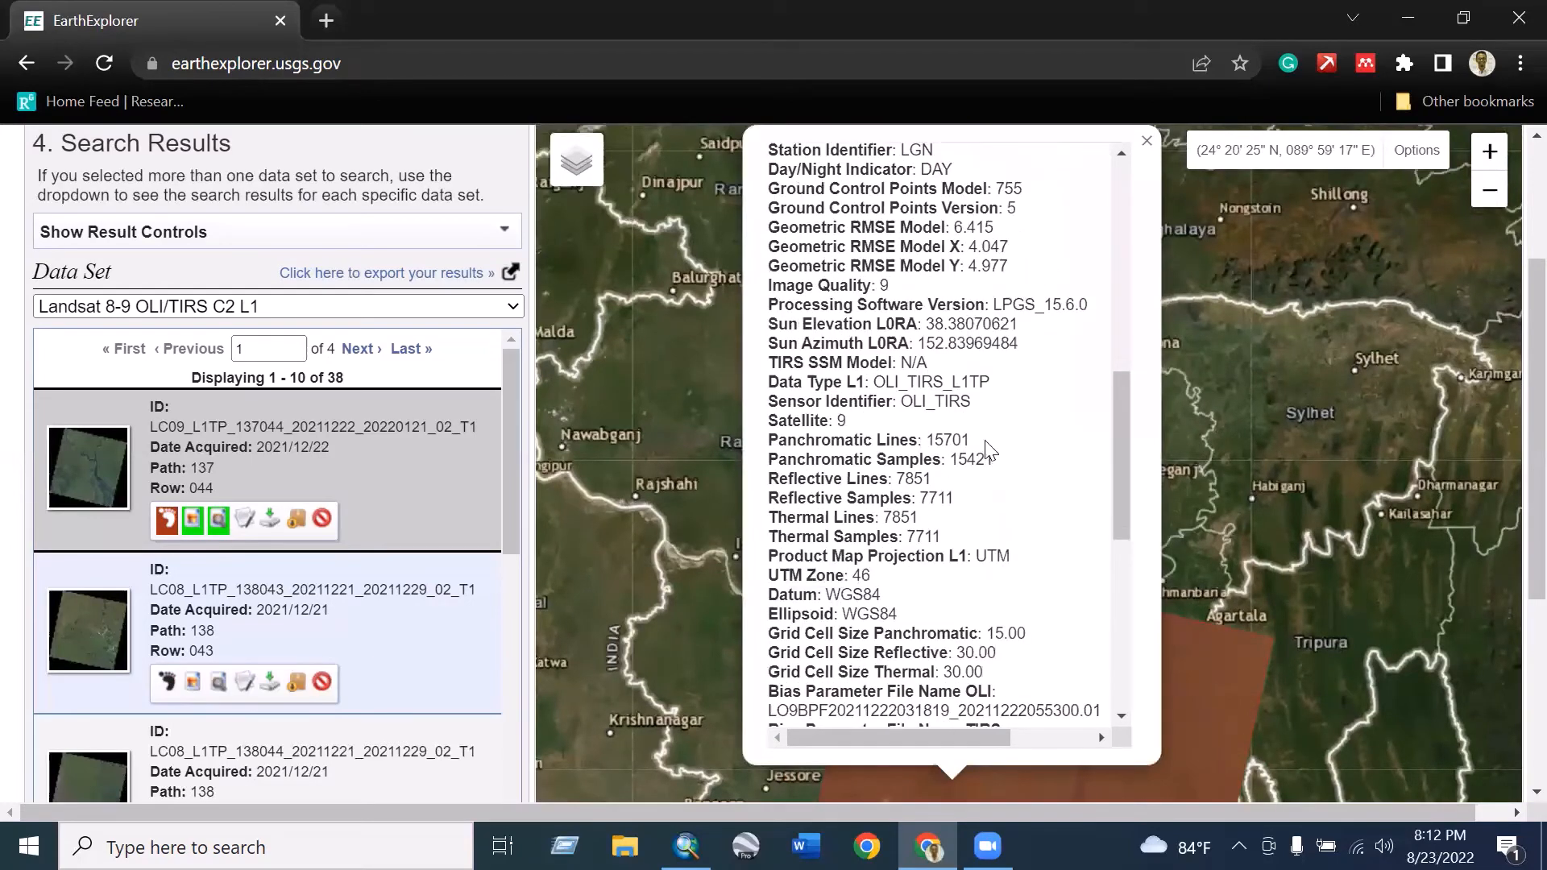
left_click(1146, 141)
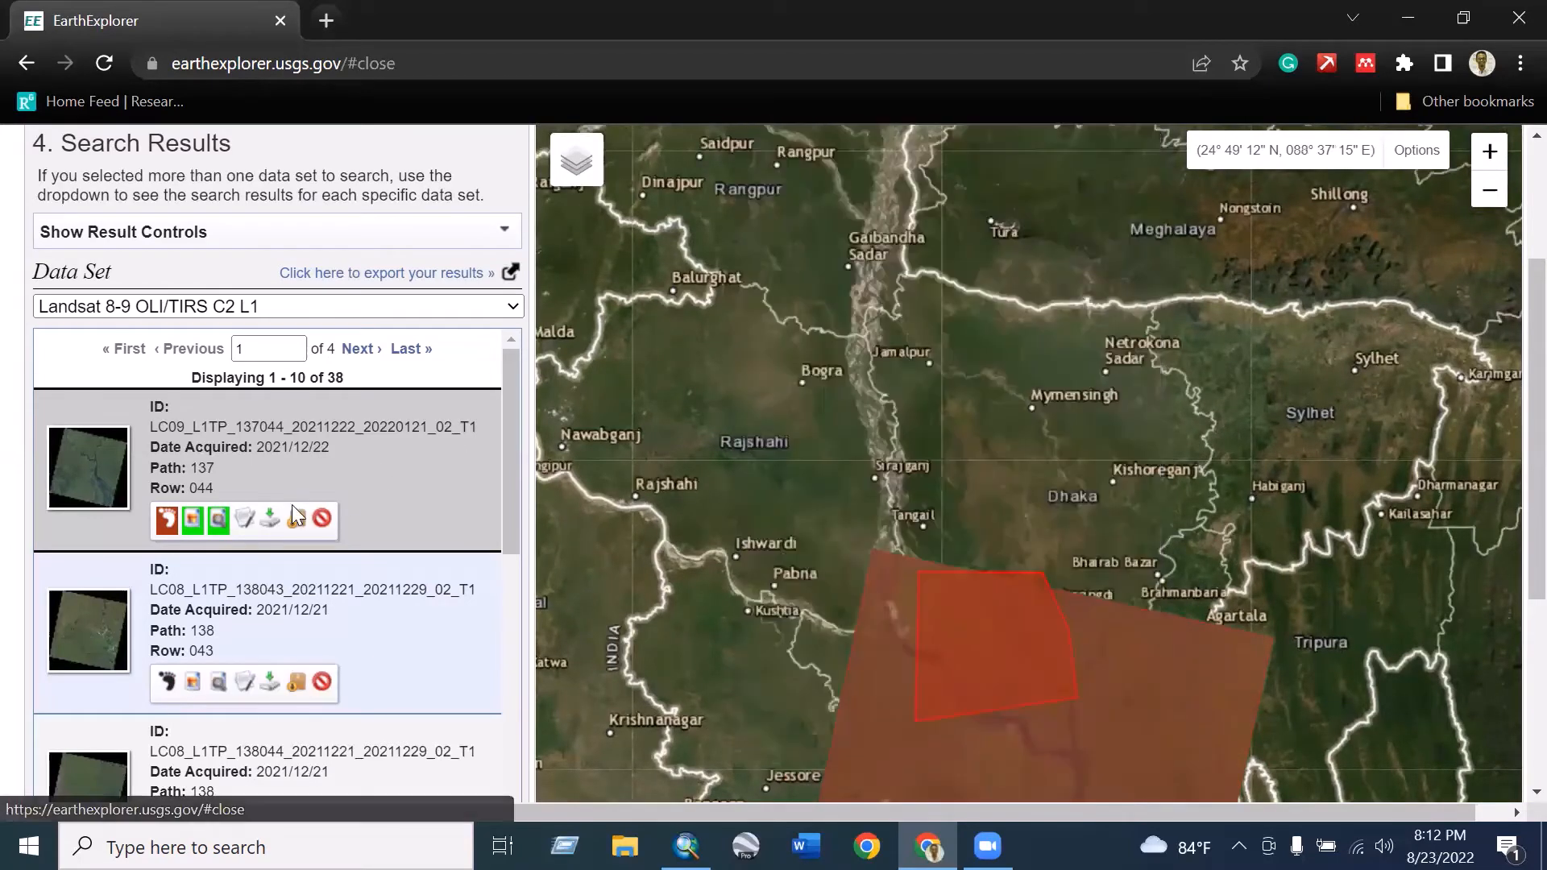
Step: Review the full metadata of the path 137, row 044 scene, checking its Land Cloud Cover value
left_click(244, 520)
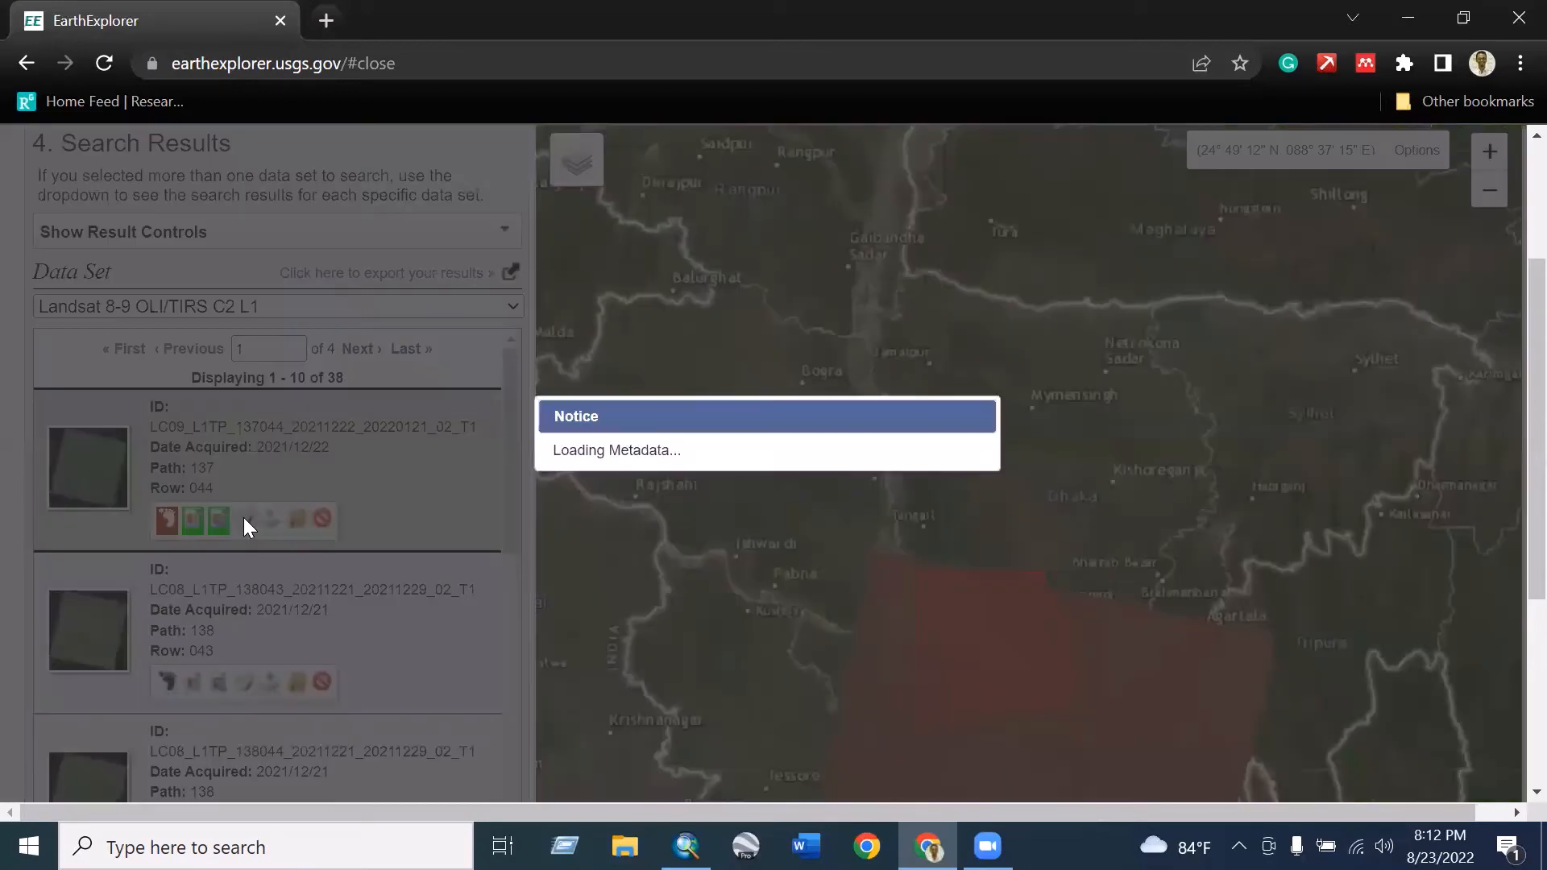
scroll(886, 467, "down", 6)
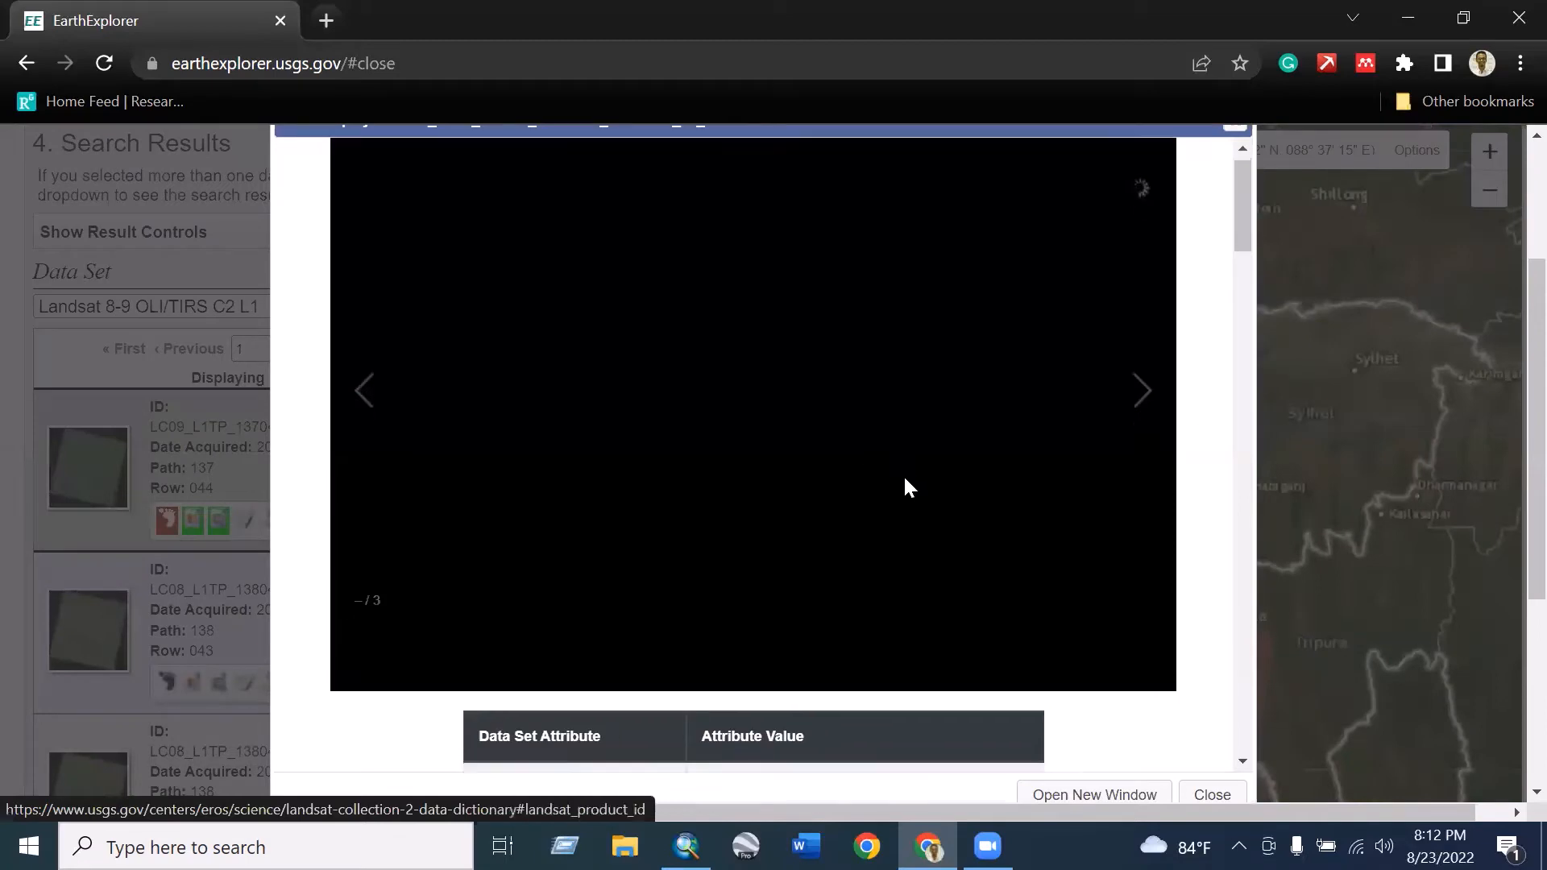
scroll(914, 532, "down", 3)
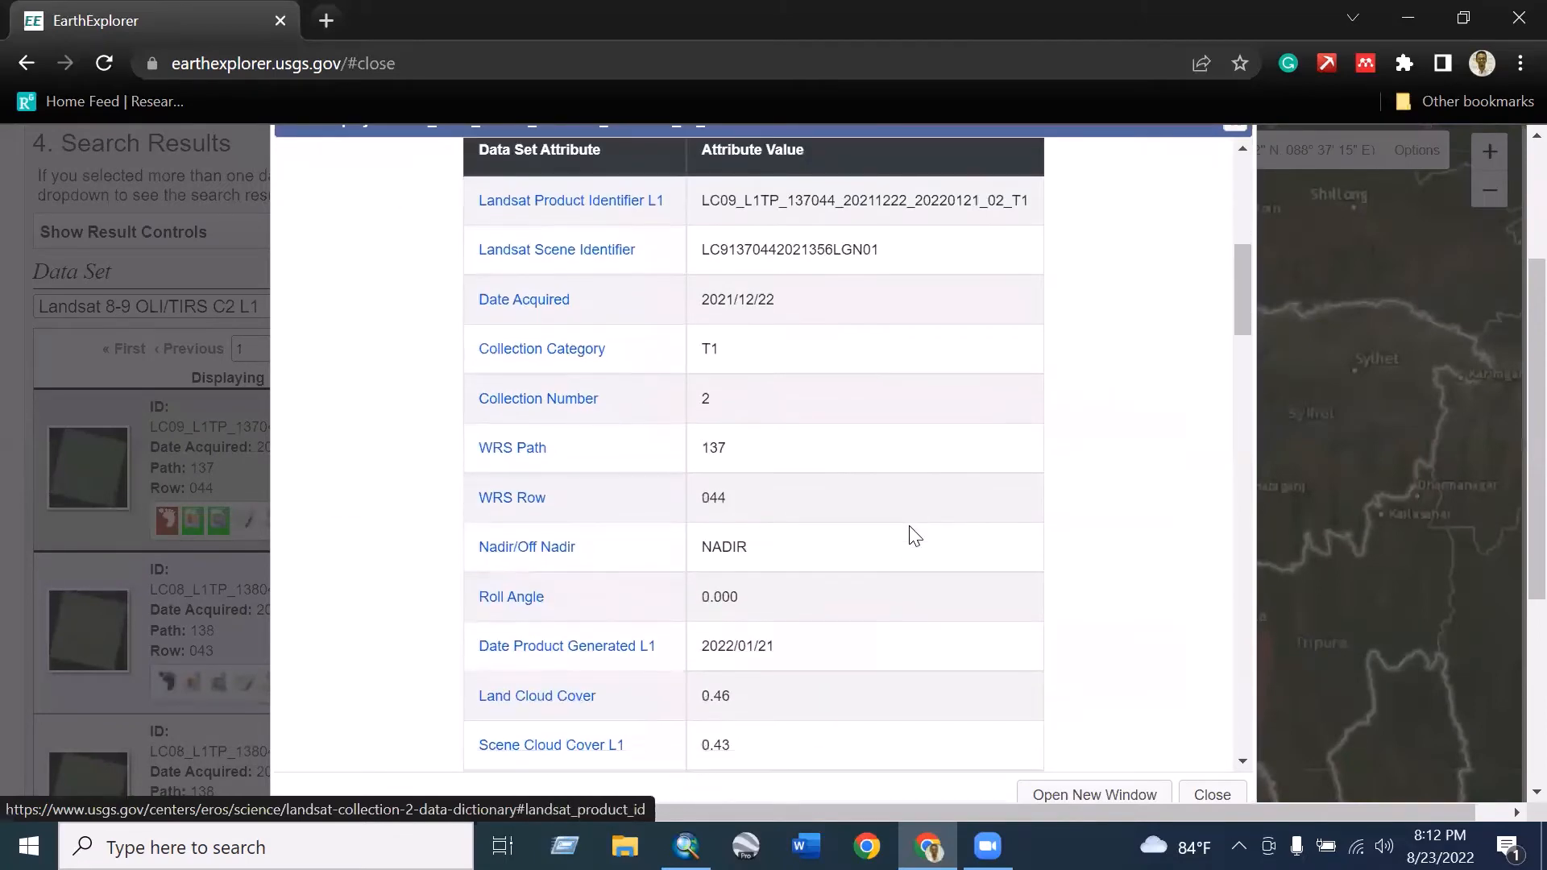
scroll(908, 518, "up", 3)
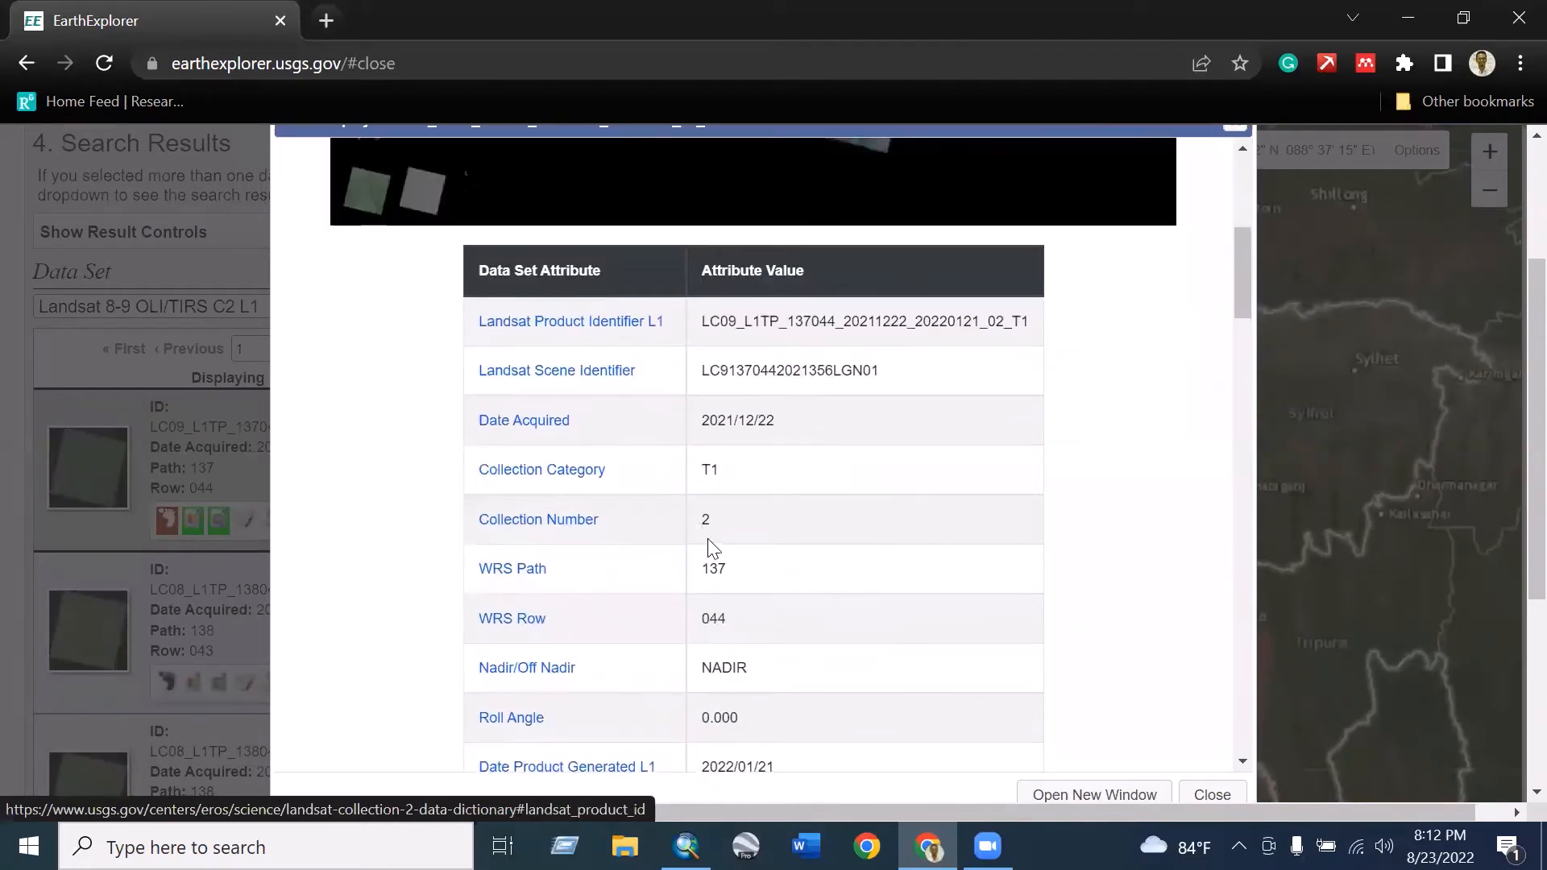
scroll(720, 556, "down", 3)
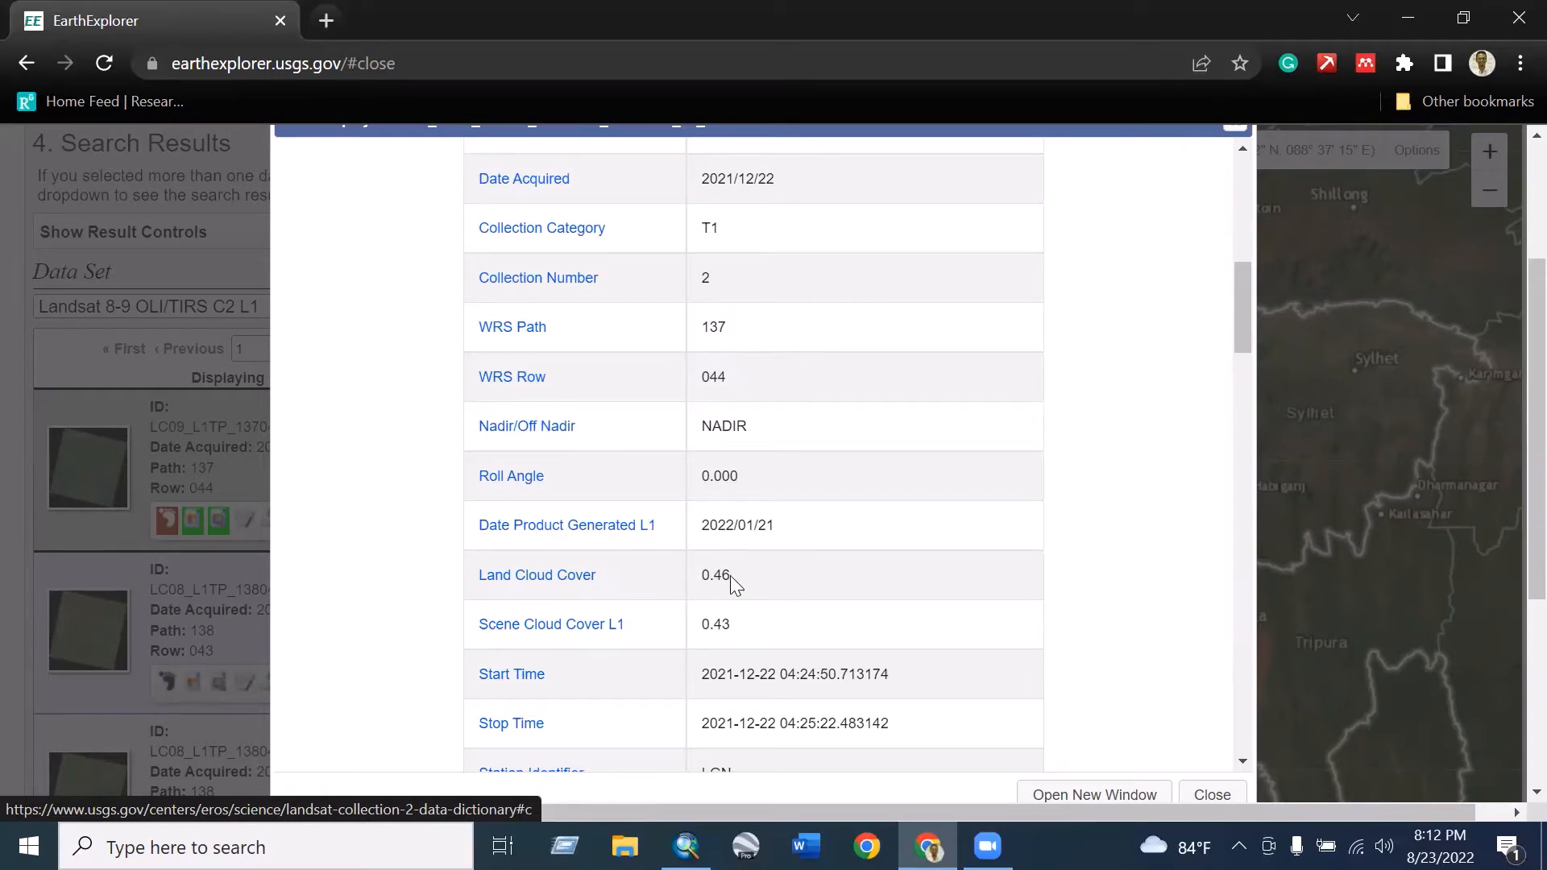
left_click_drag(730, 574, 707, 573)
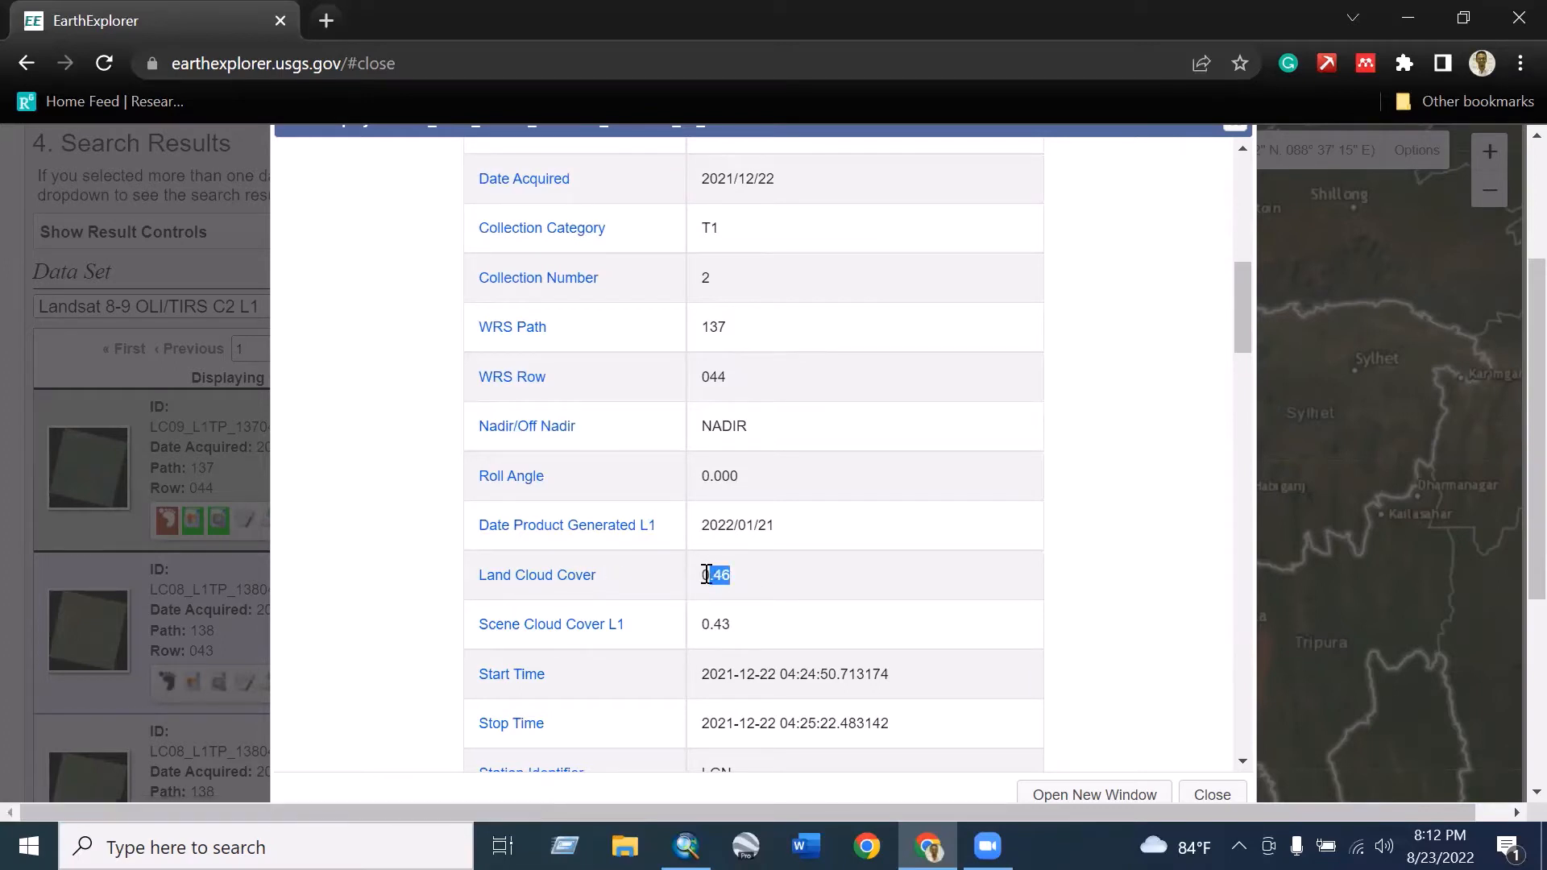
scroll(741, 582, "down", 3)
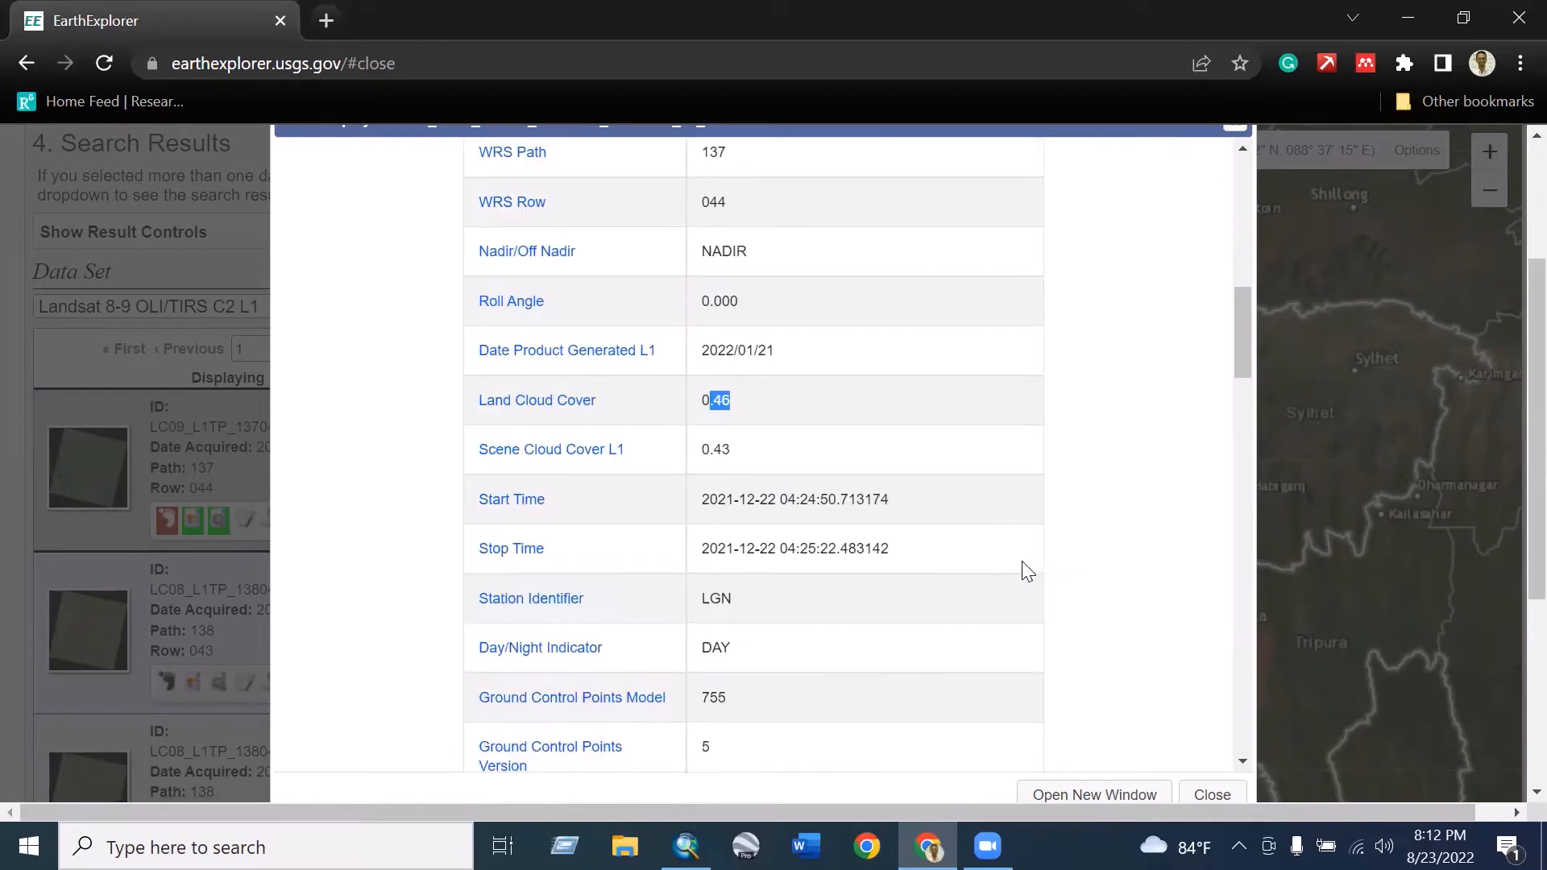
left_click(1238, 793)
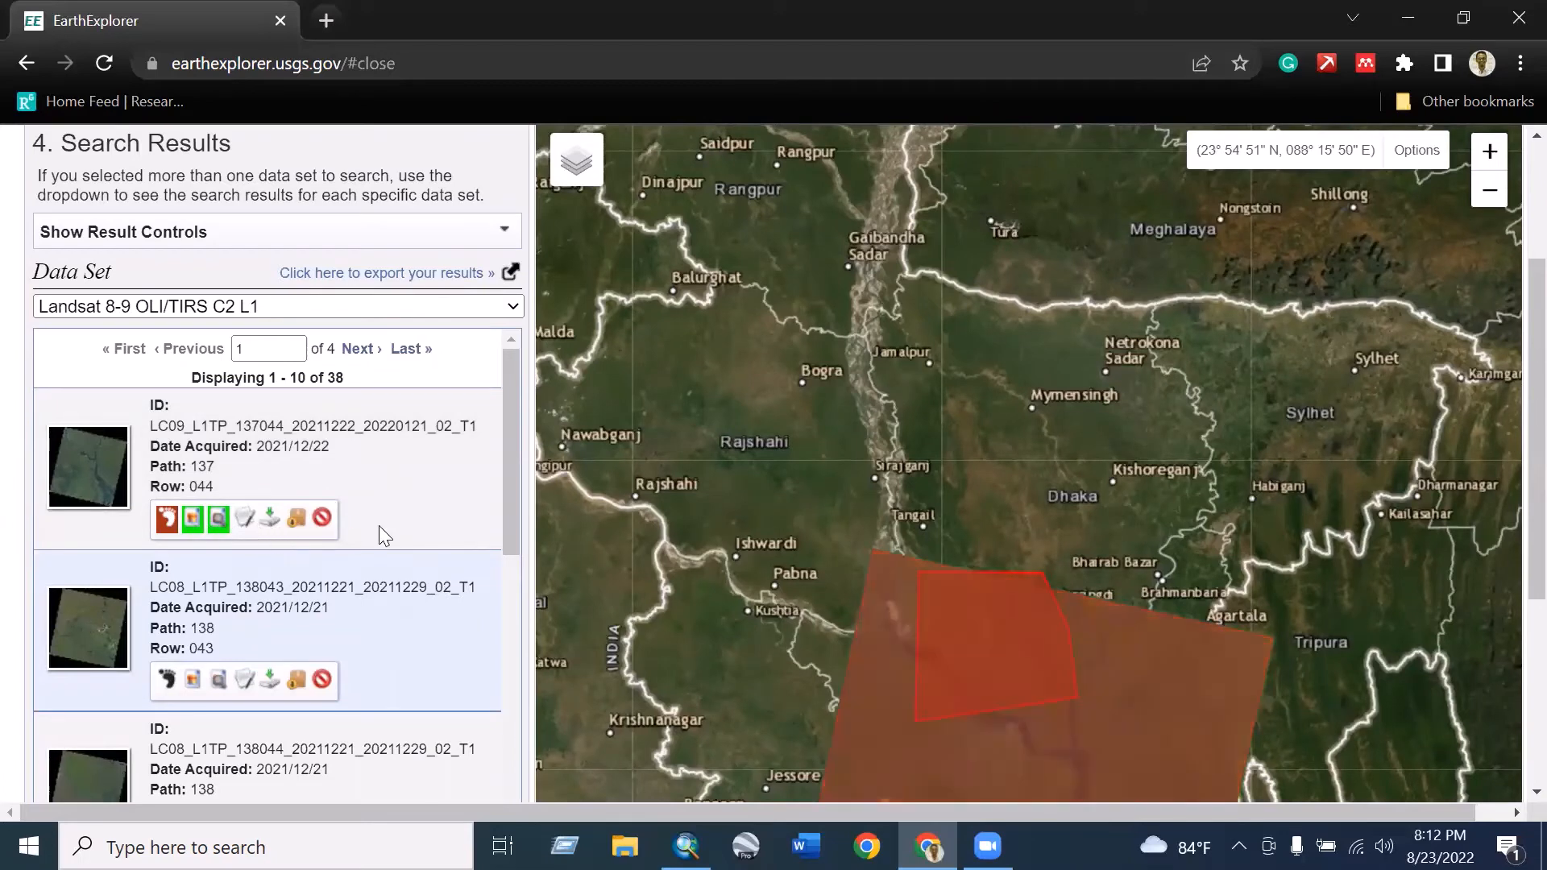
Step: Review the path 137, row 044 scene's download options, including the Level-1 Product Bundle and its individual band files, without downloading any
left_click(270, 526)
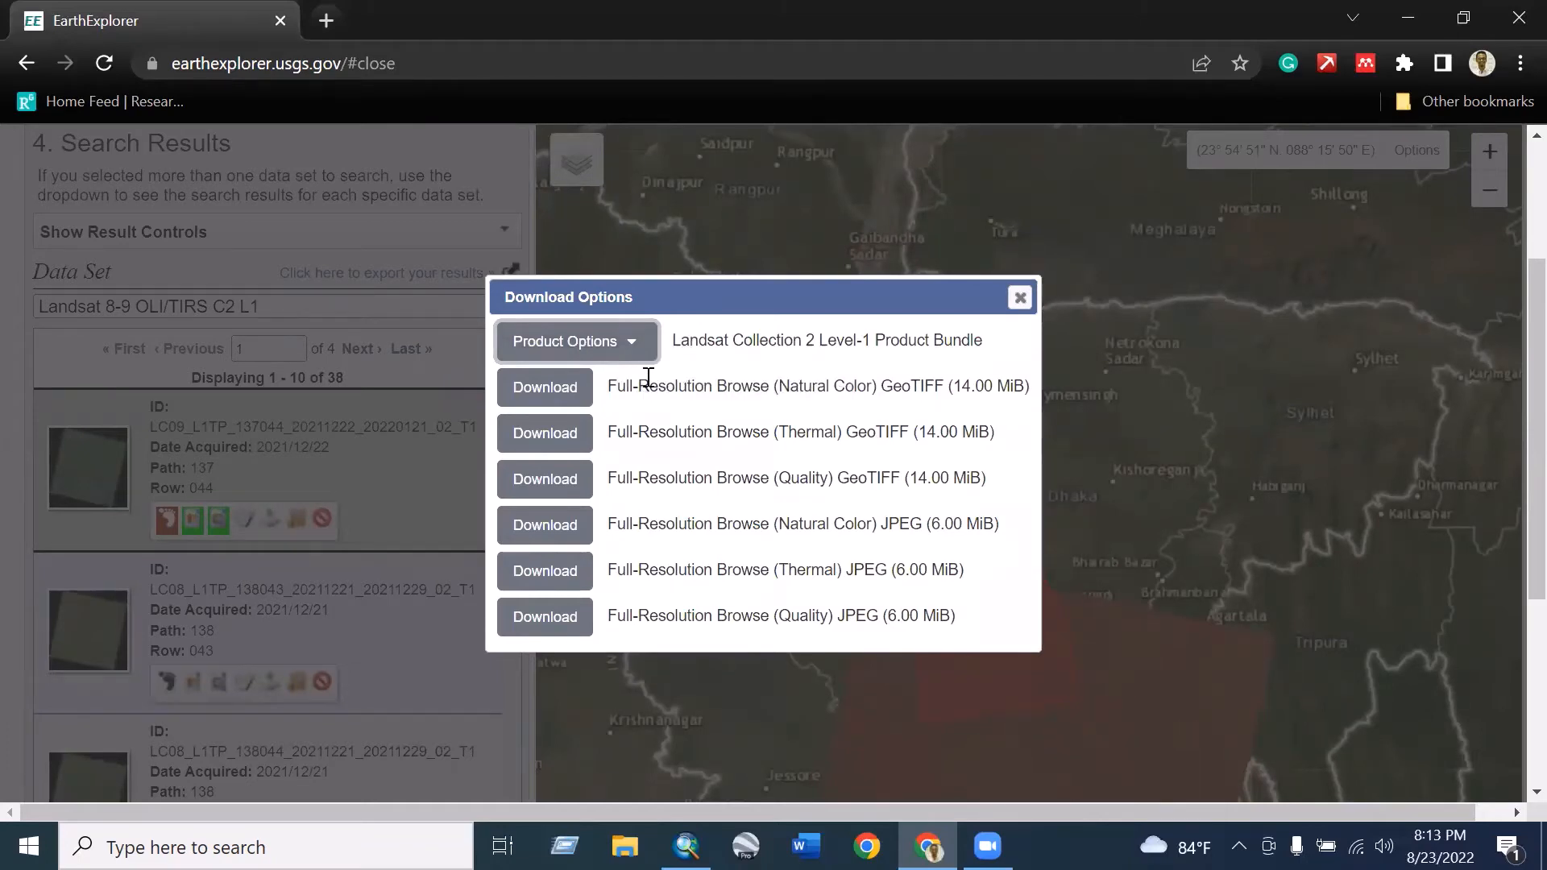
left_click(641, 344)
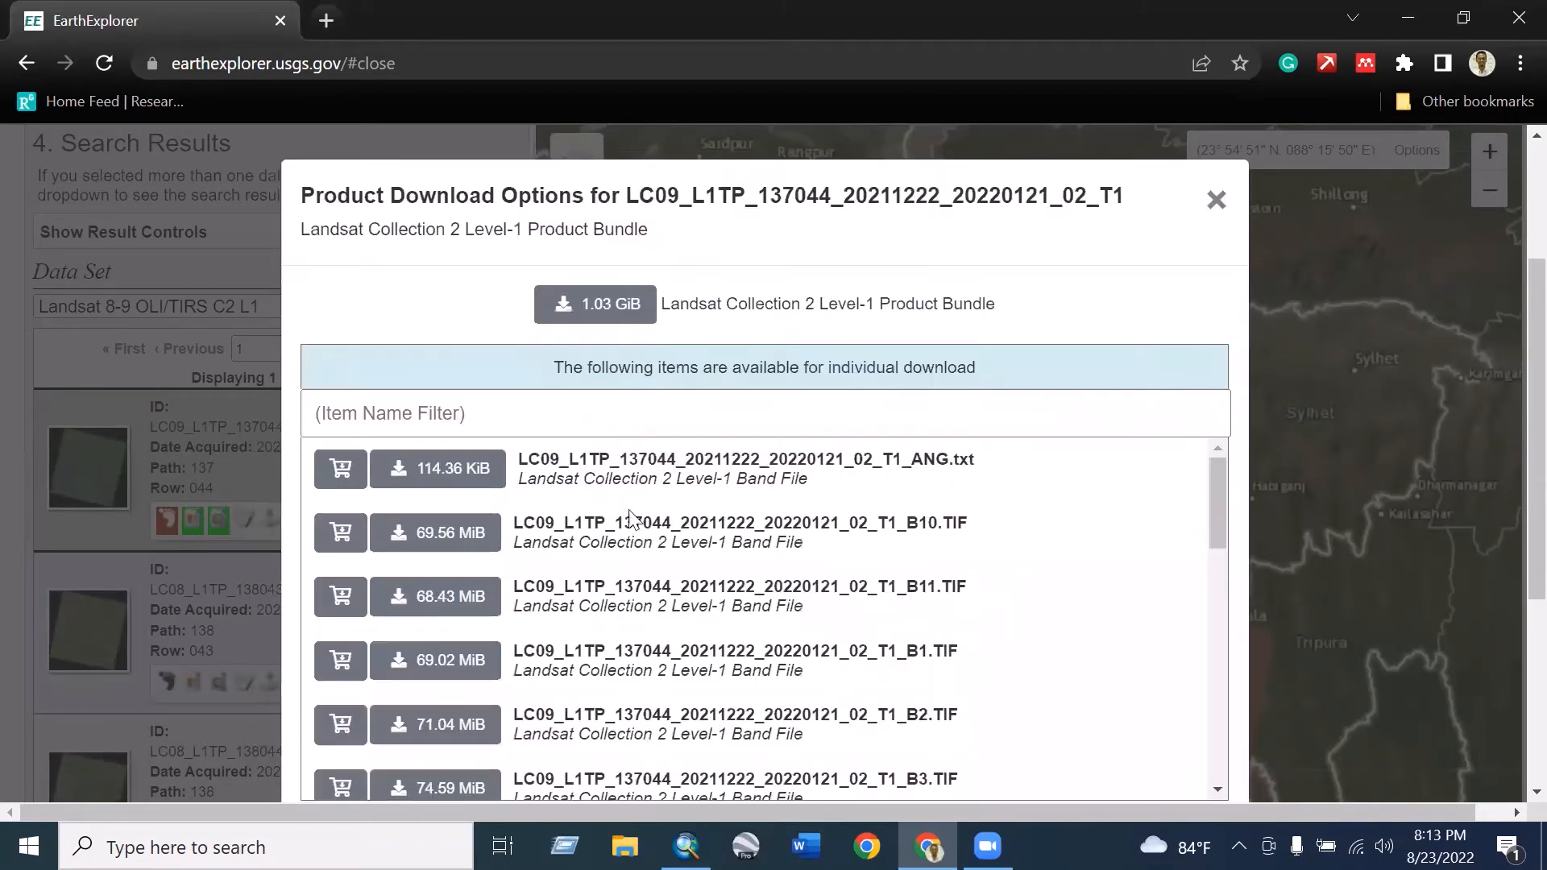
scroll(709, 644, "down", 7)
scroll(740, 684, "down", 2)
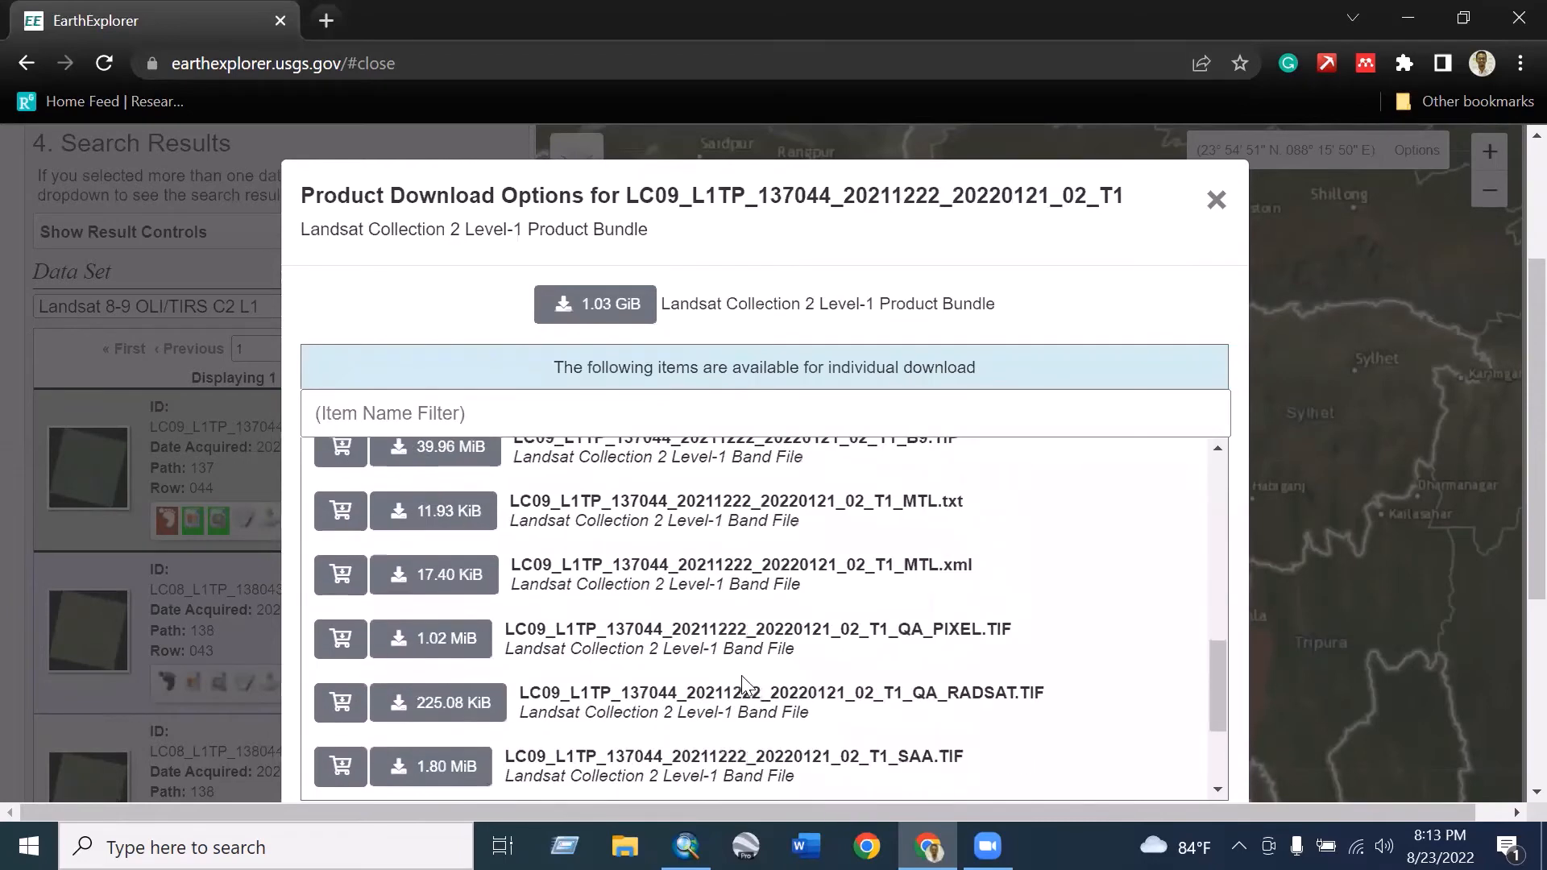
scroll(746, 645, "up", 8)
left_click_drag(844, 195, 871, 255)
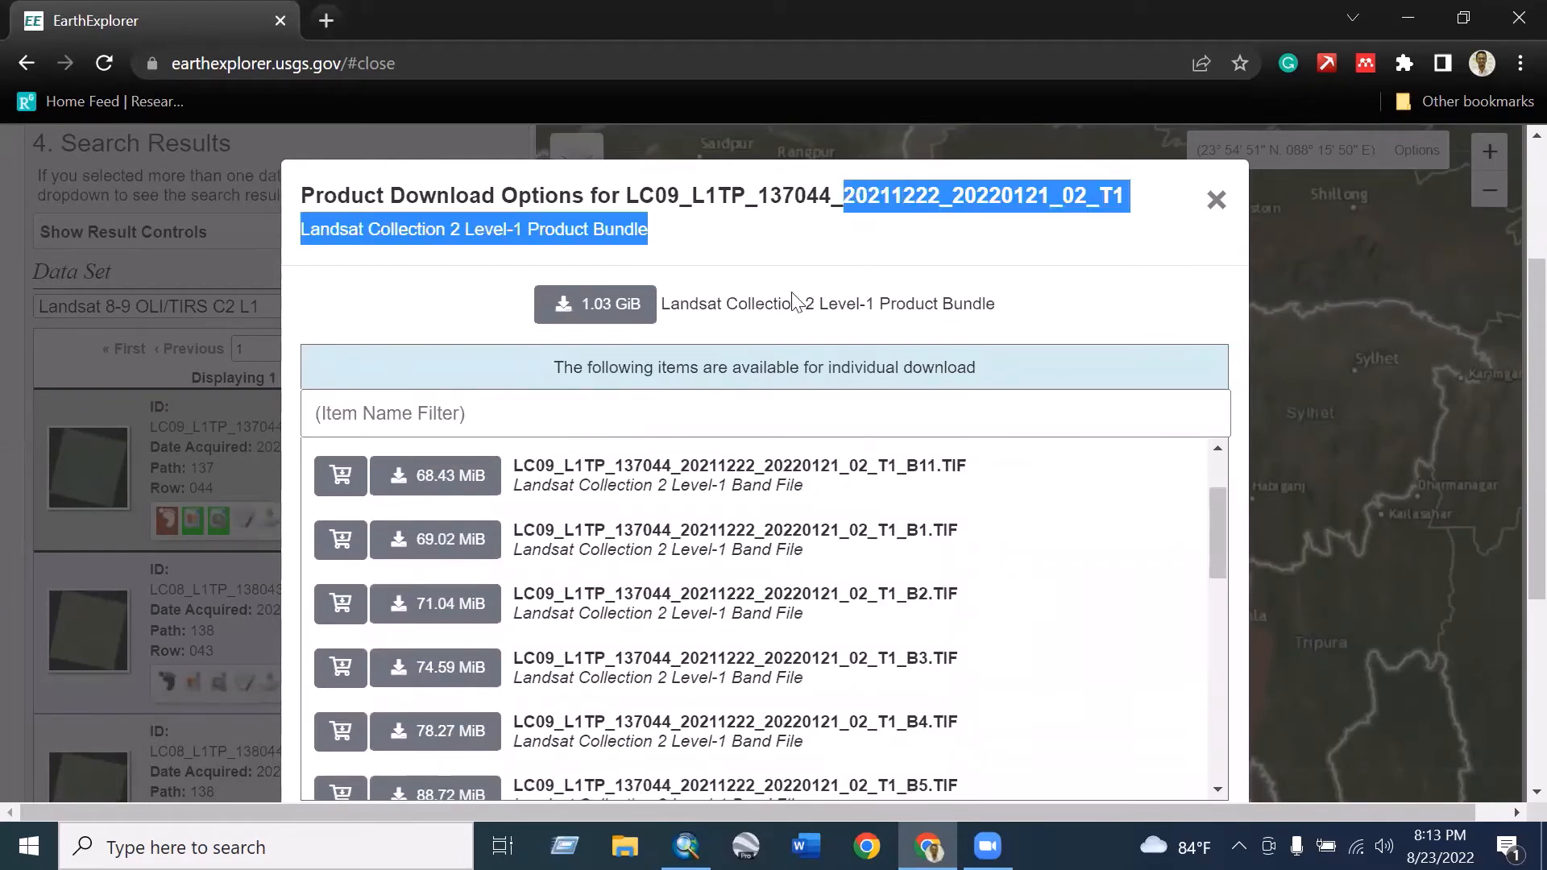
left_click(755, 282)
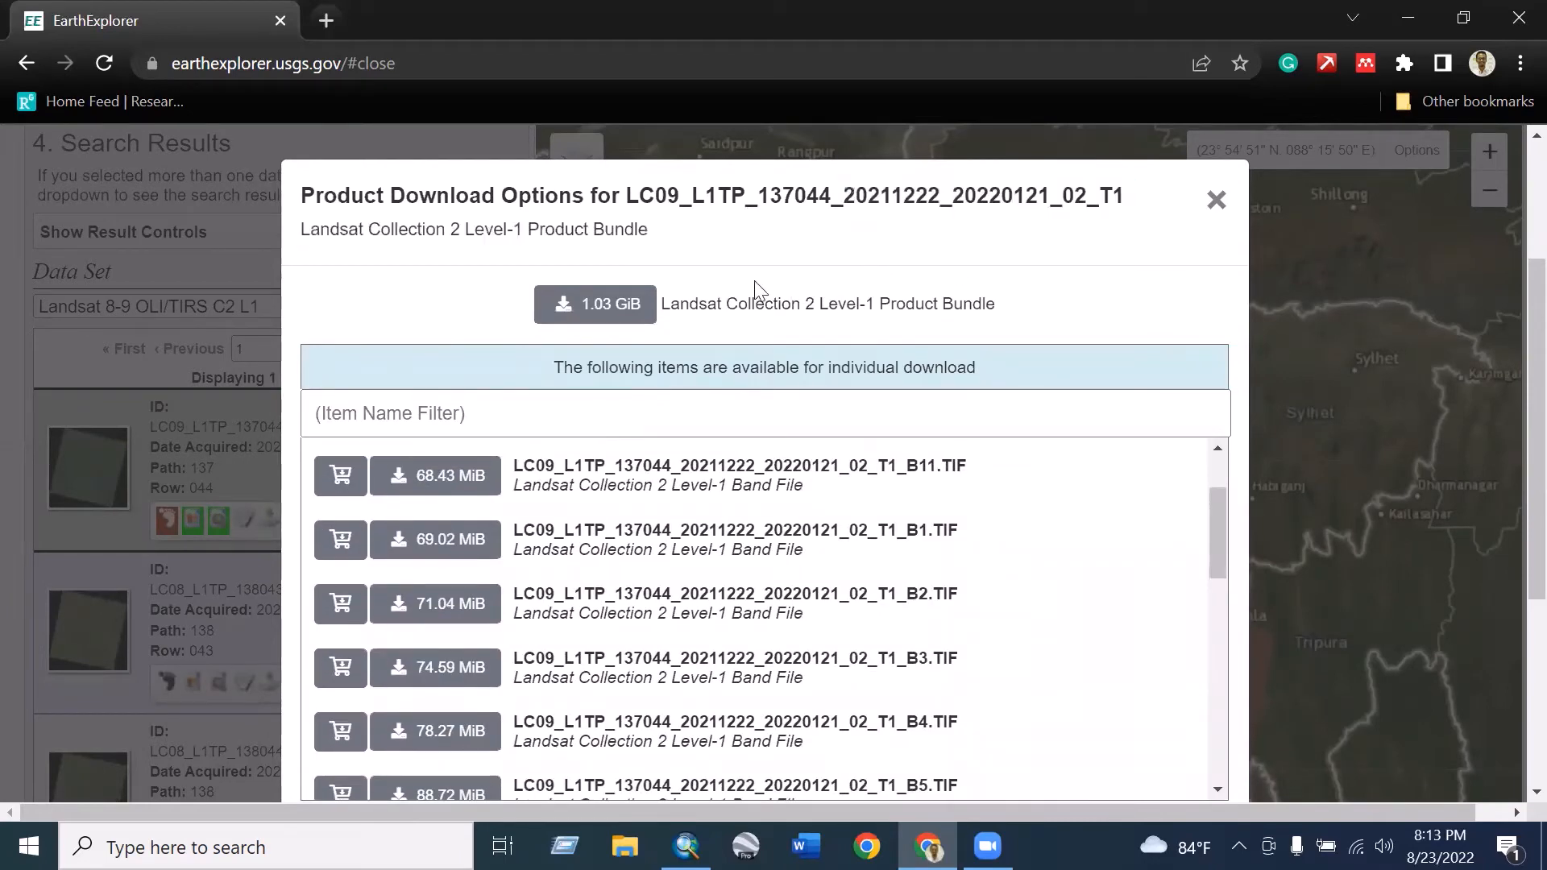
left_click(1214, 201)
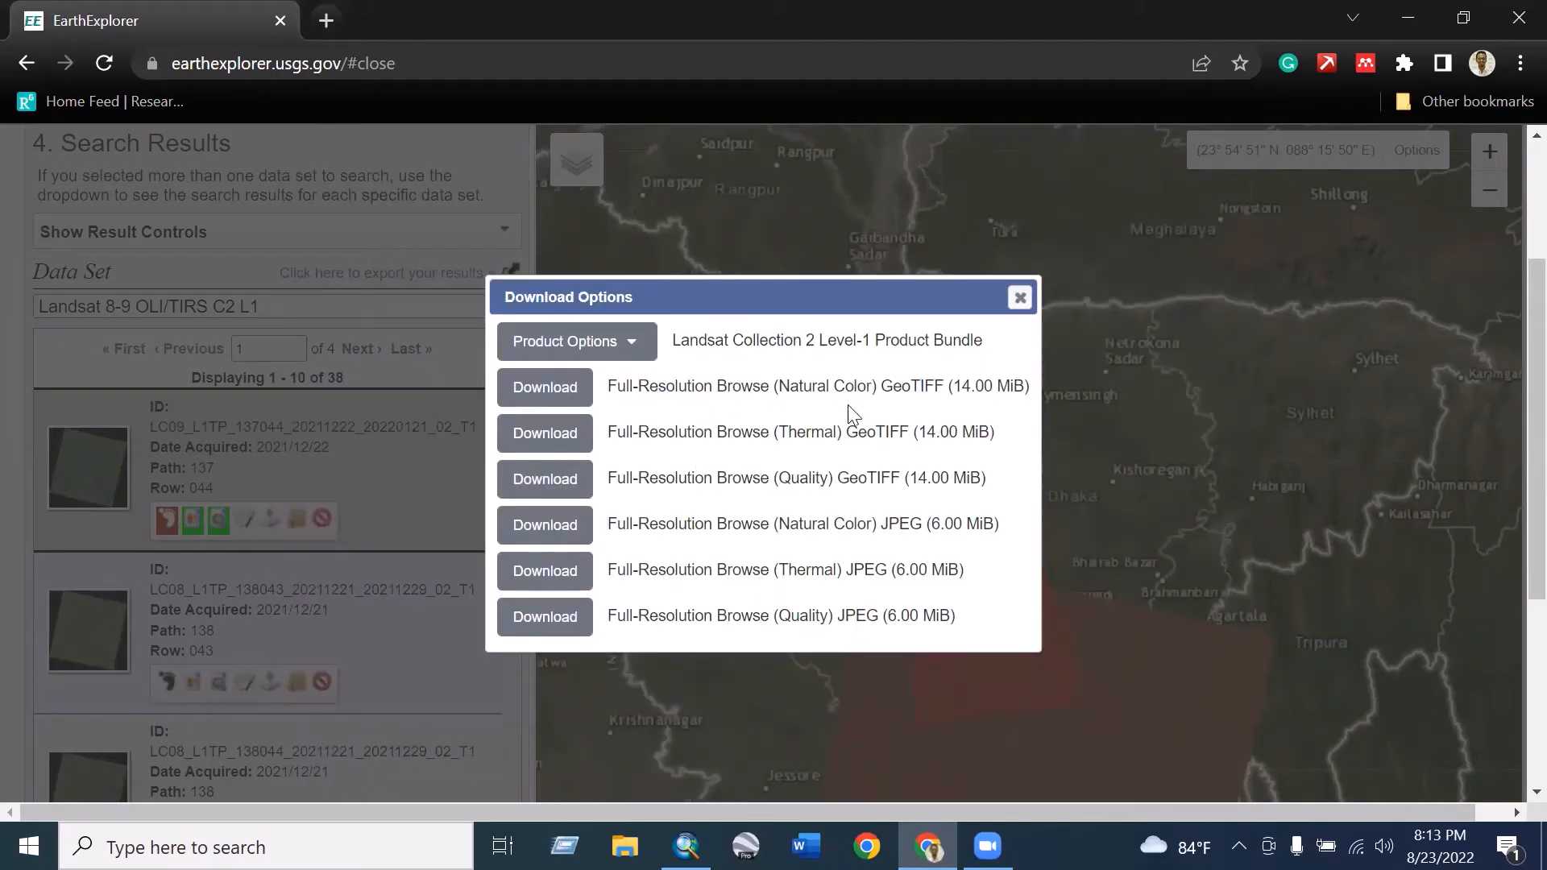
left_click(642, 358)
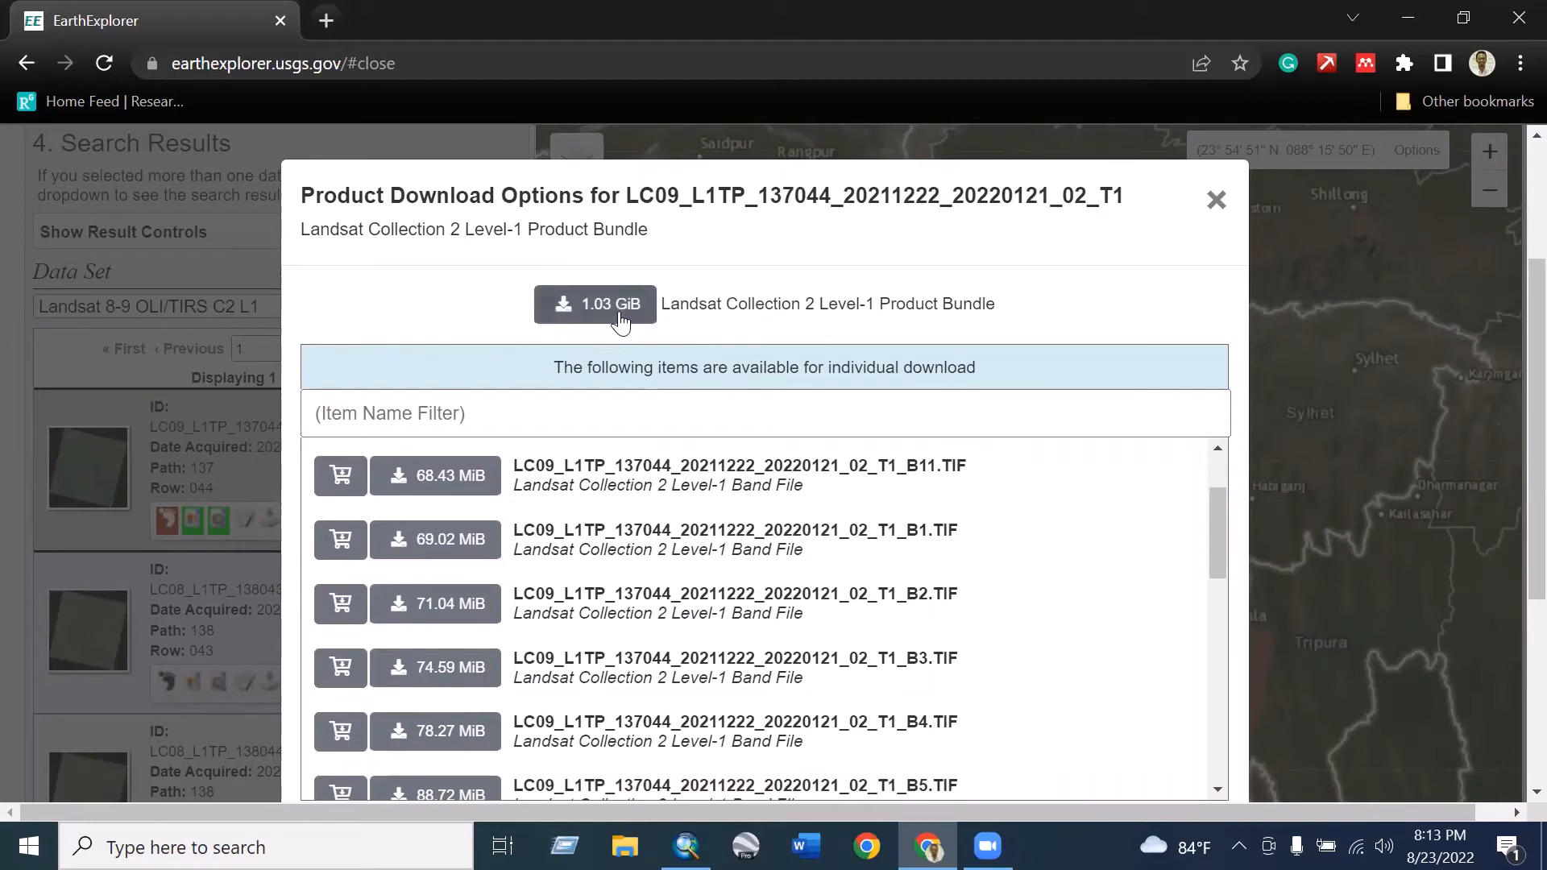
scroll(728, 568, "down", 2)
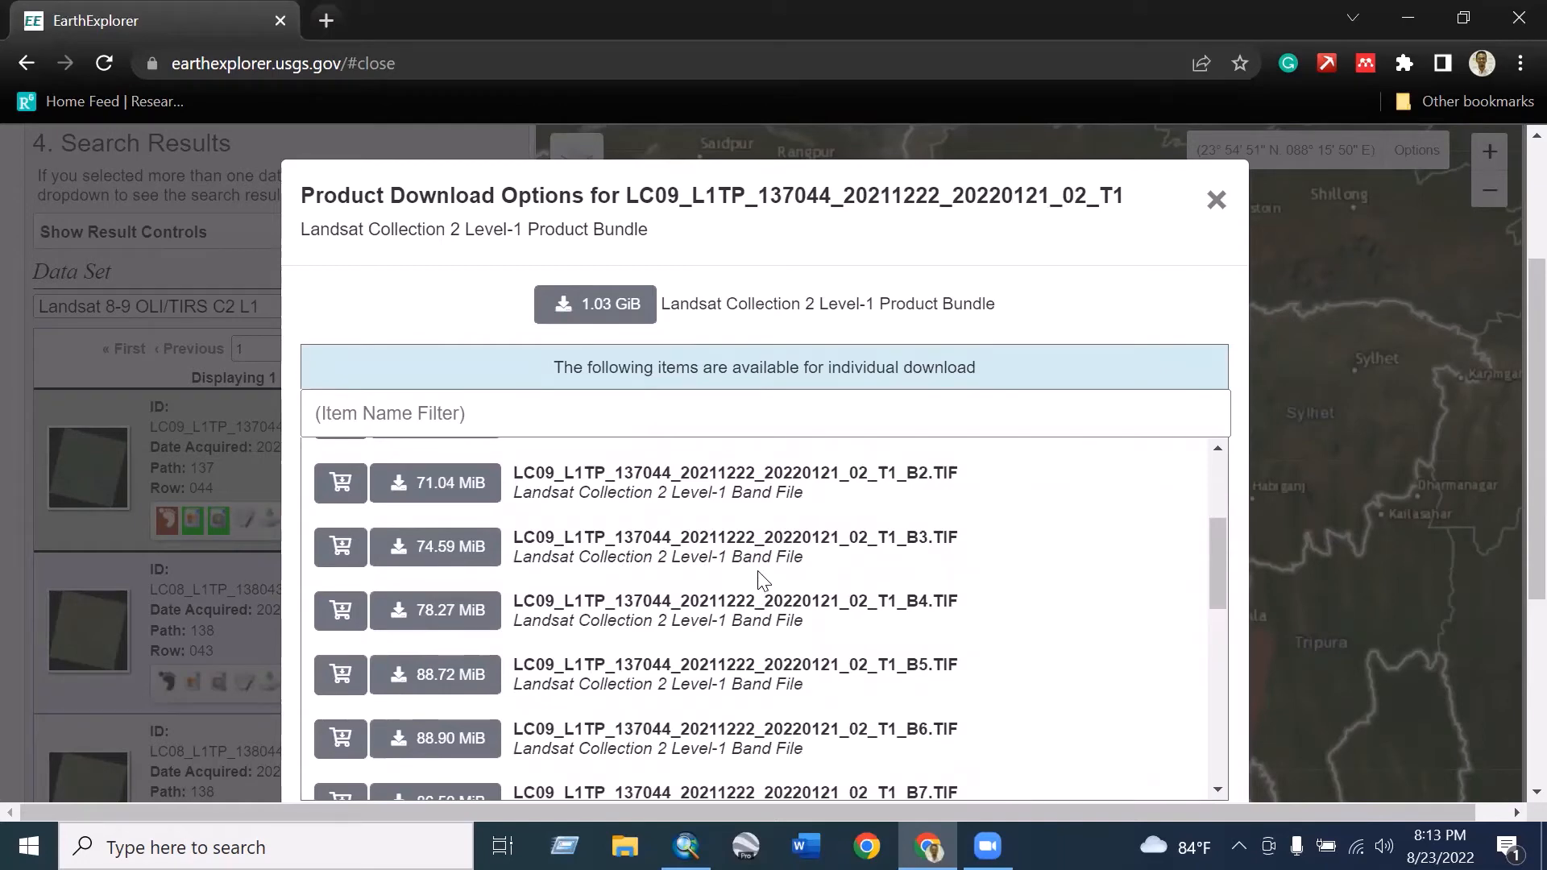
scroll(927, 556, "down", 2)
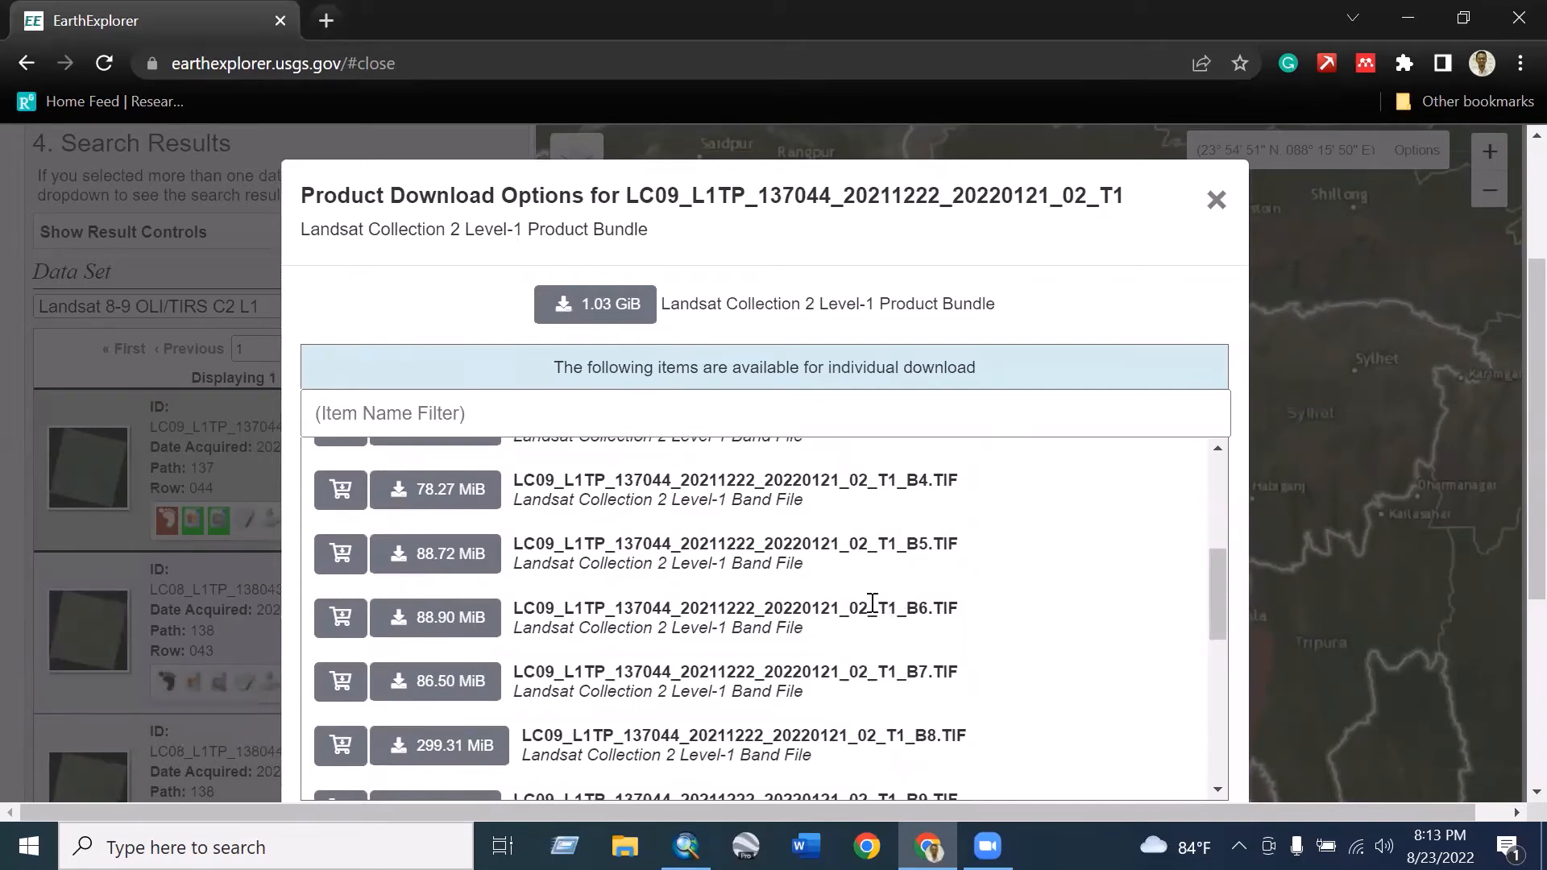
left_click(1216, 200)
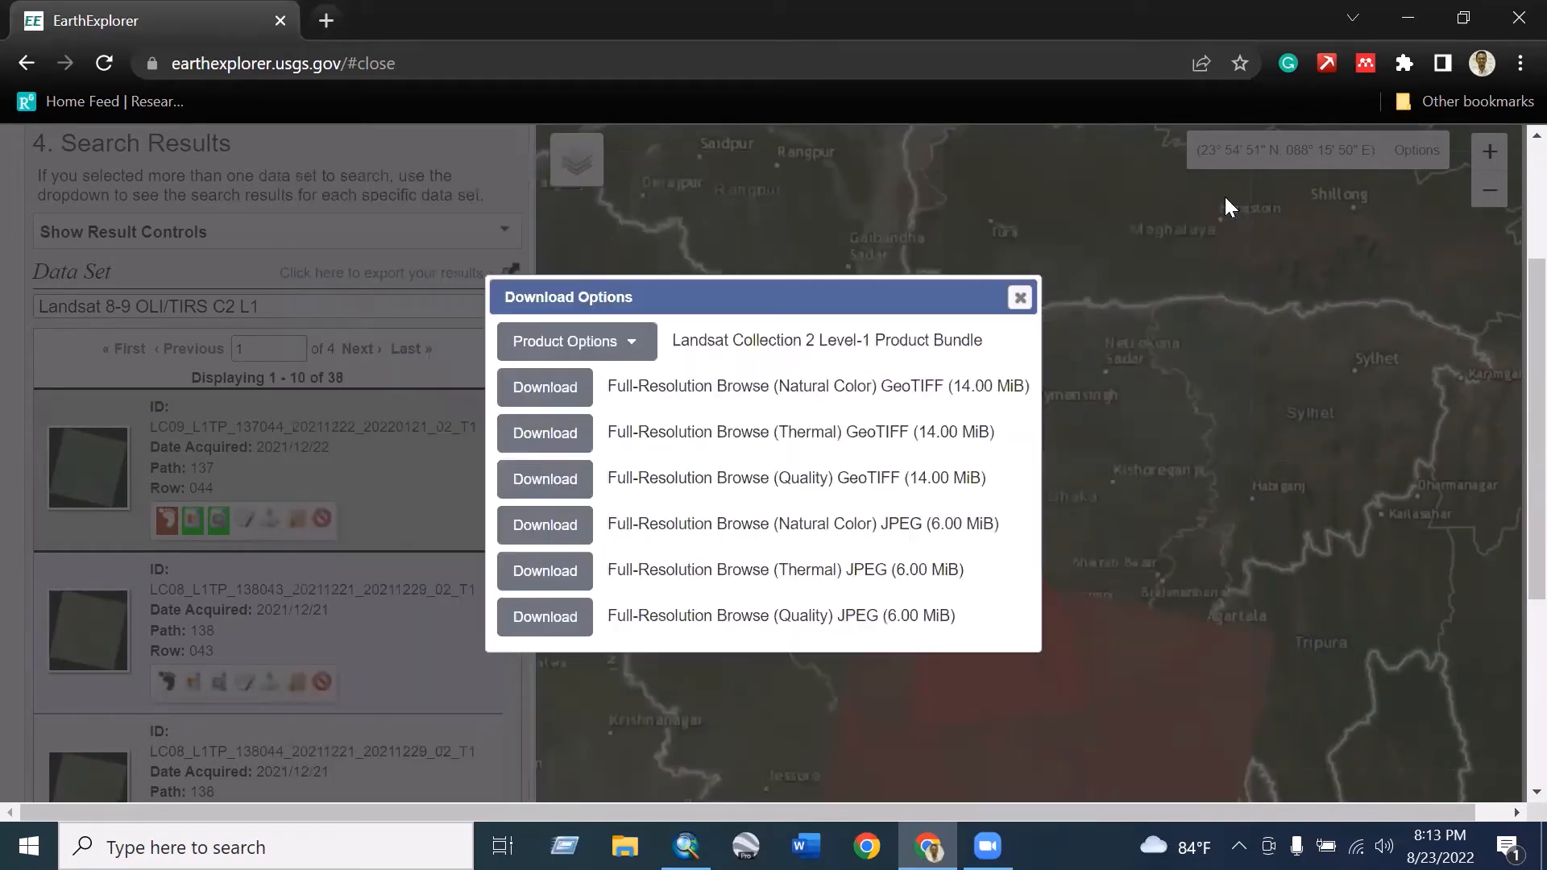
Step: Download the Full-Resolution Browse (Natural Color) GeoTIFF of the path 137, row 044 scene and close the download options
left_click(568, 394)
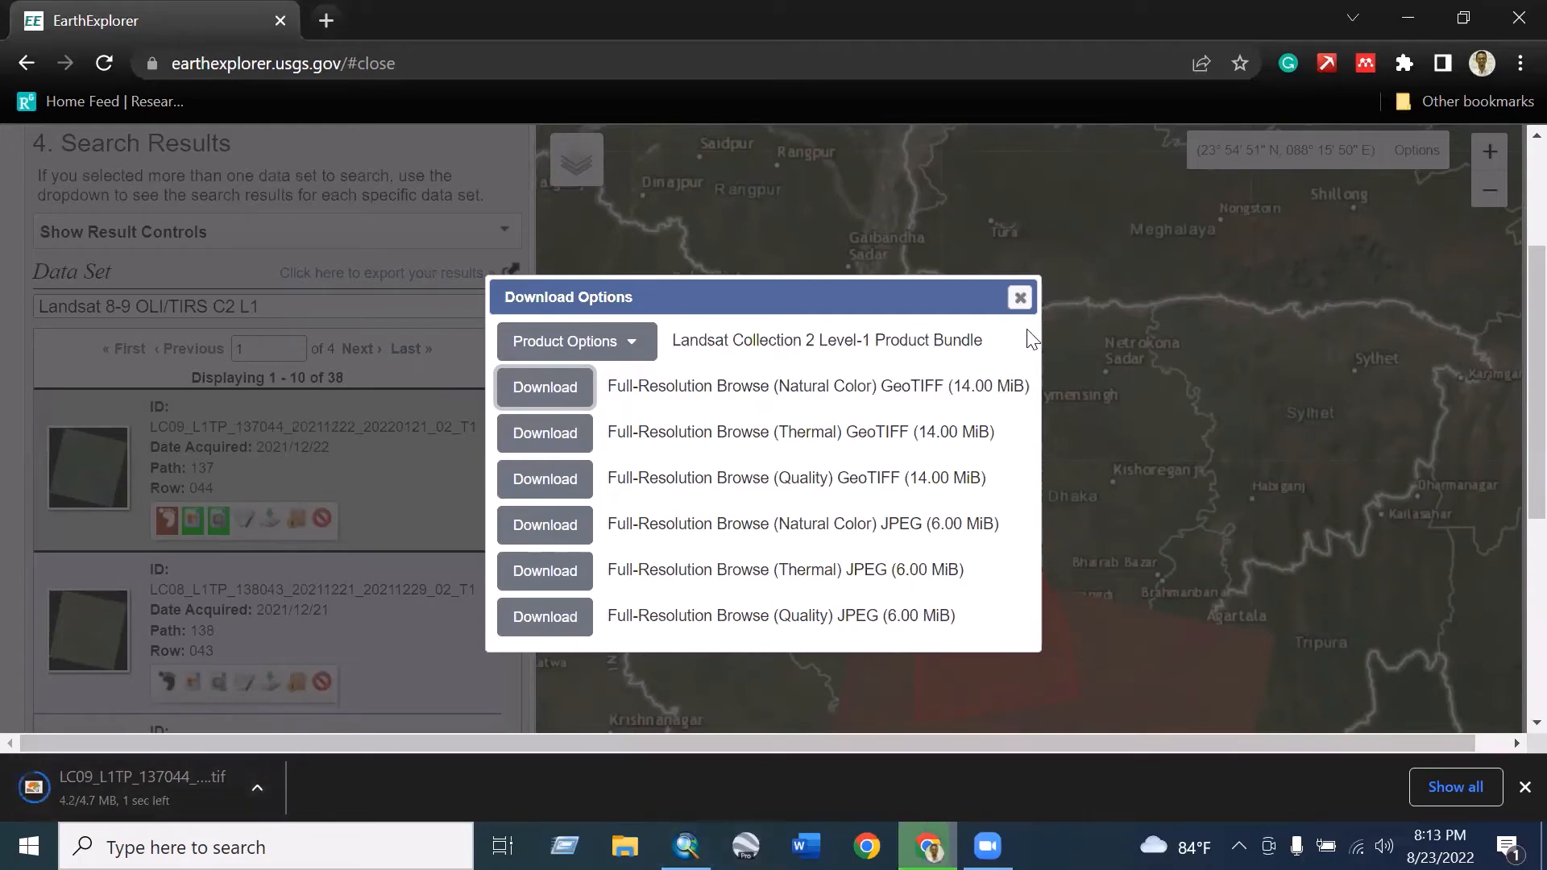
left_click(1021, 297)
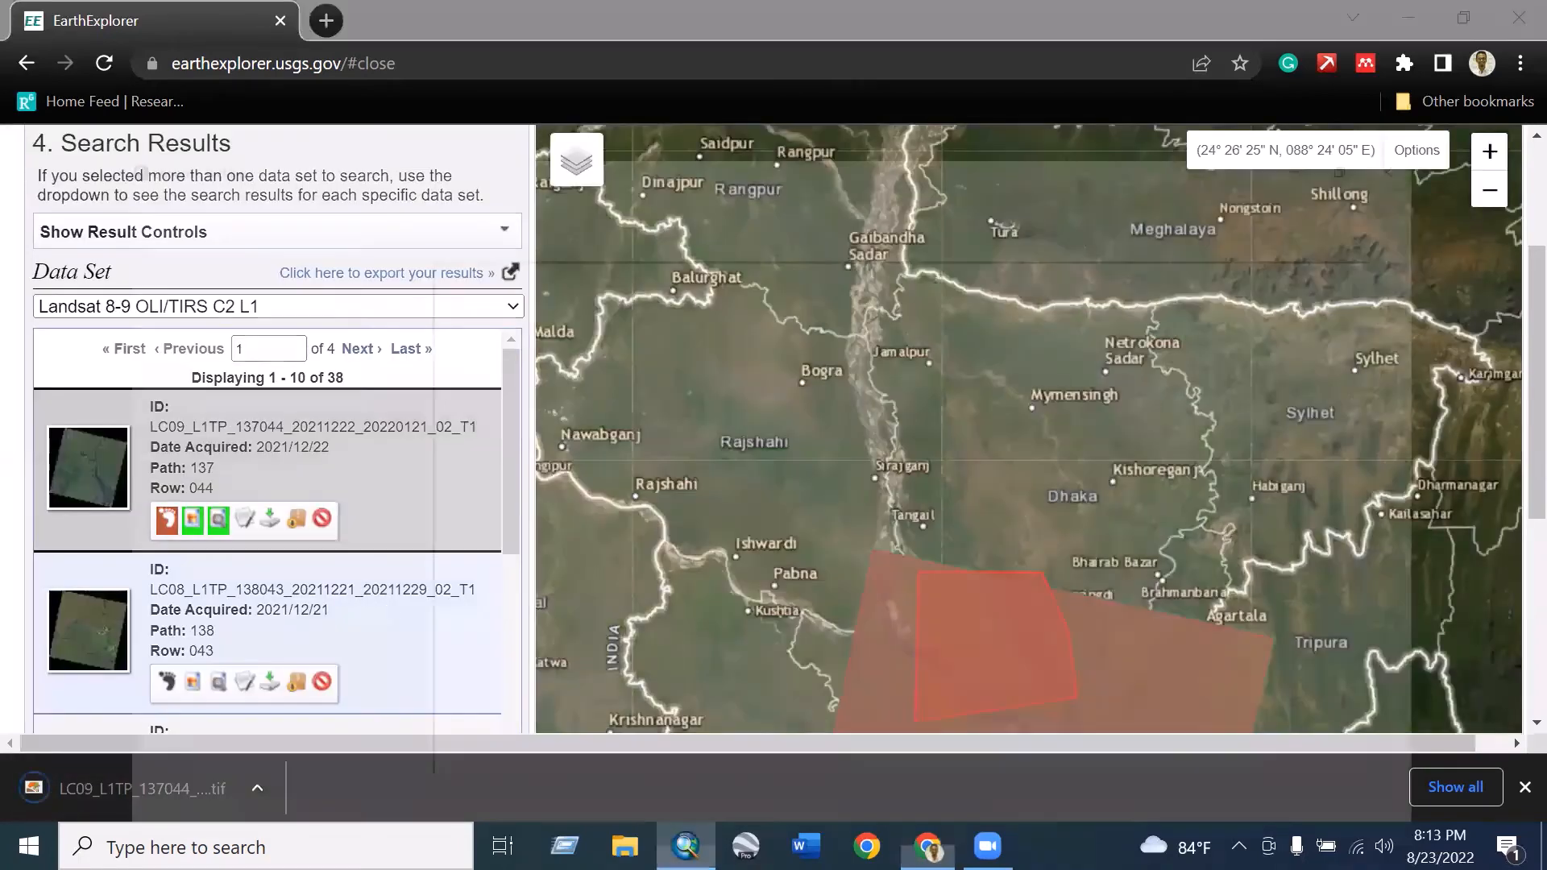
Step: Switch to ArcMap, add LC08_L1TP_137044_20201125_20210316_02_T1_refl.tif from the Tutorial folder as a layer, and inspect the image in detail
left_click(685, 846)
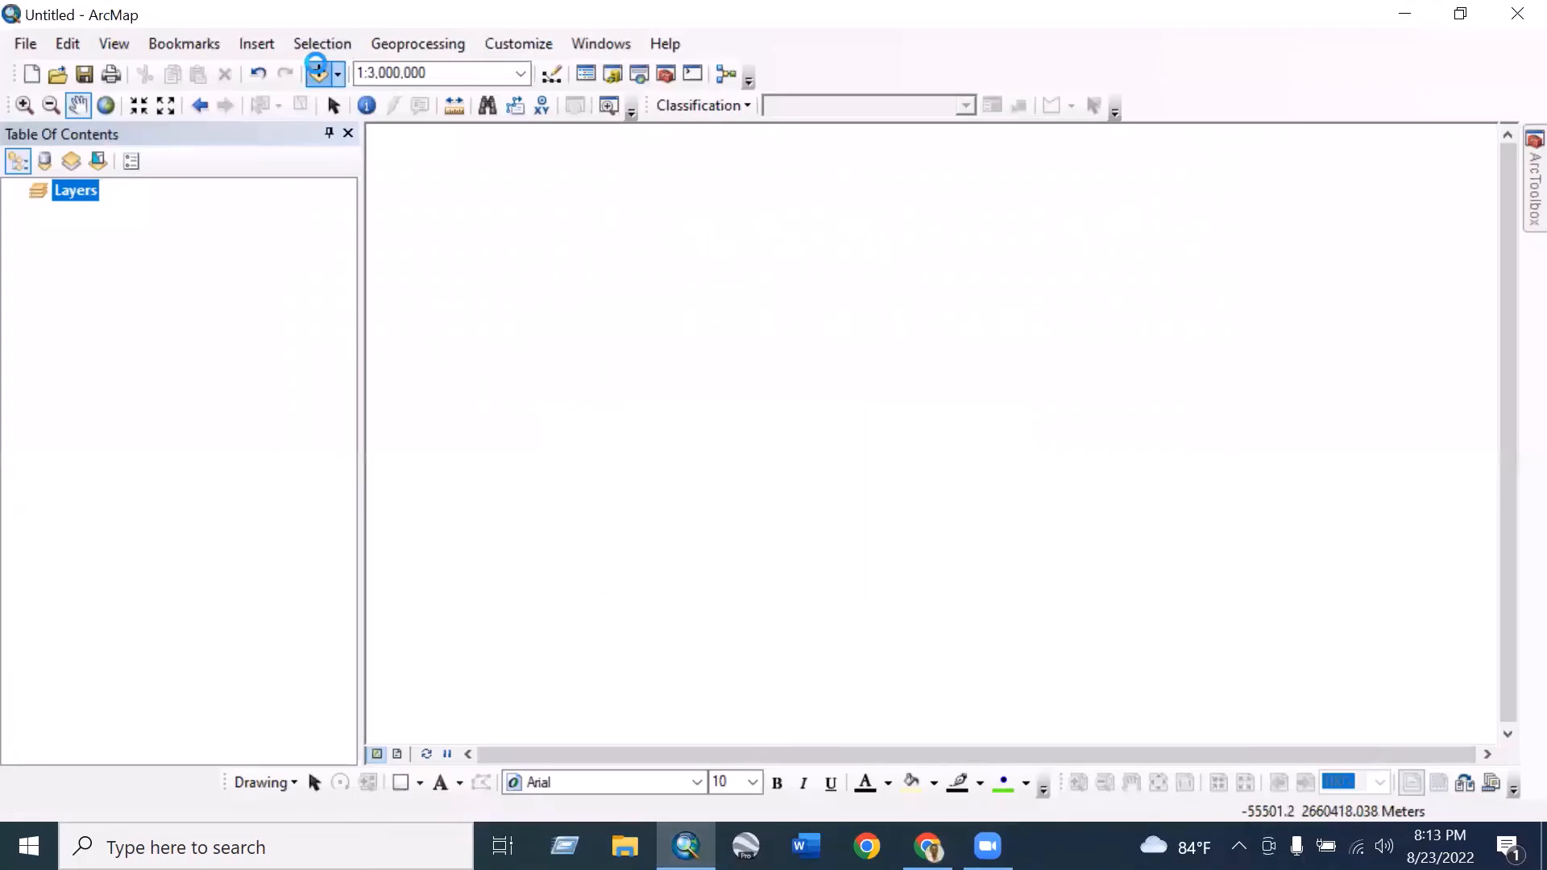
left_click(319, 74)
left_click(638, 297)
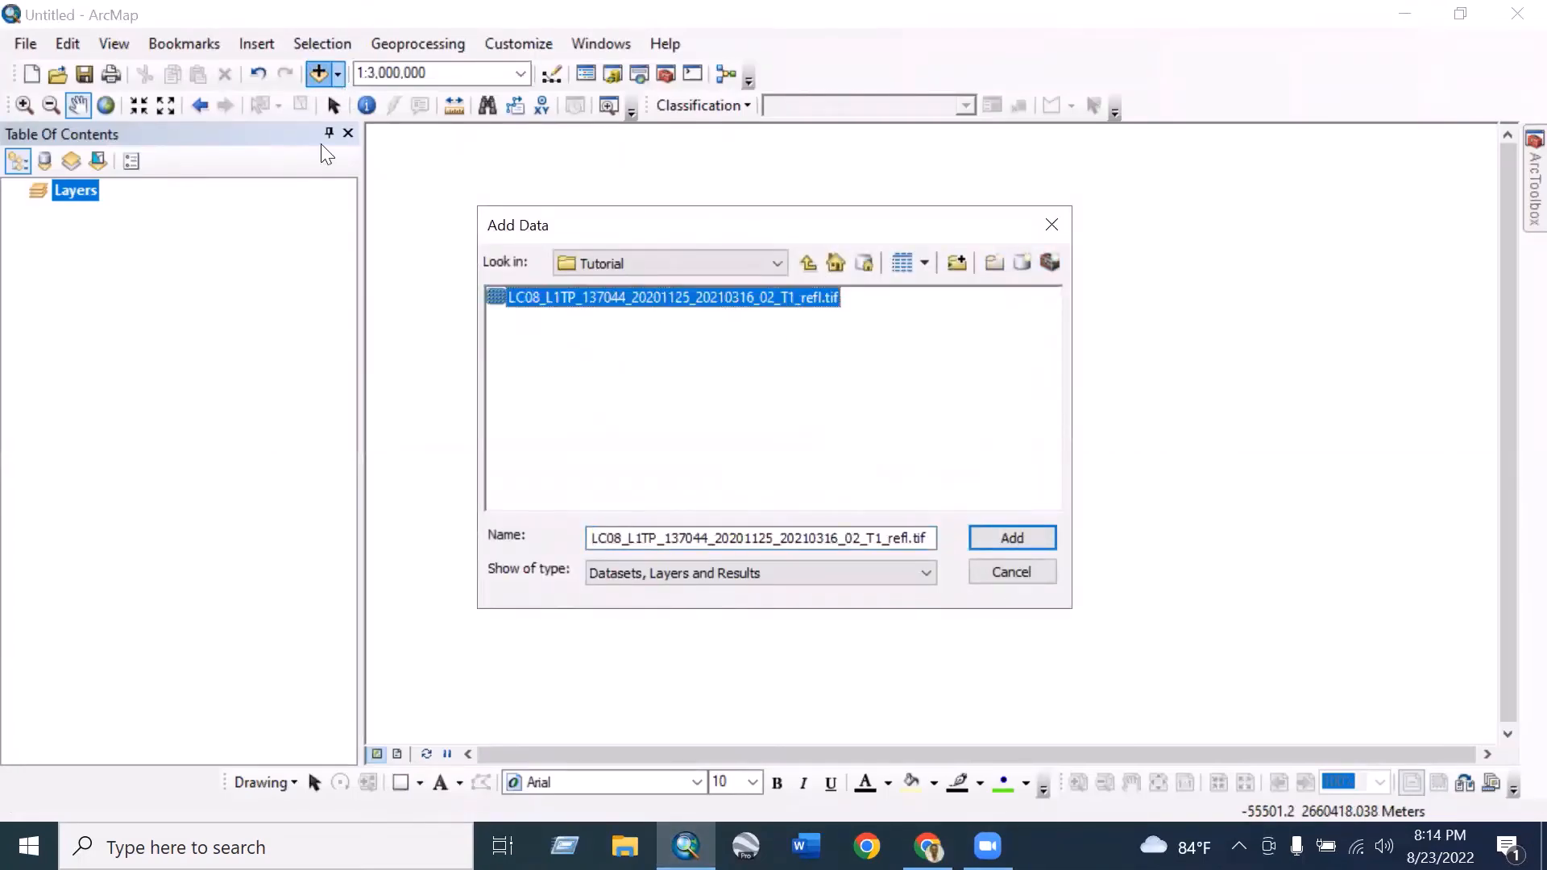
left_click(1031, 536)
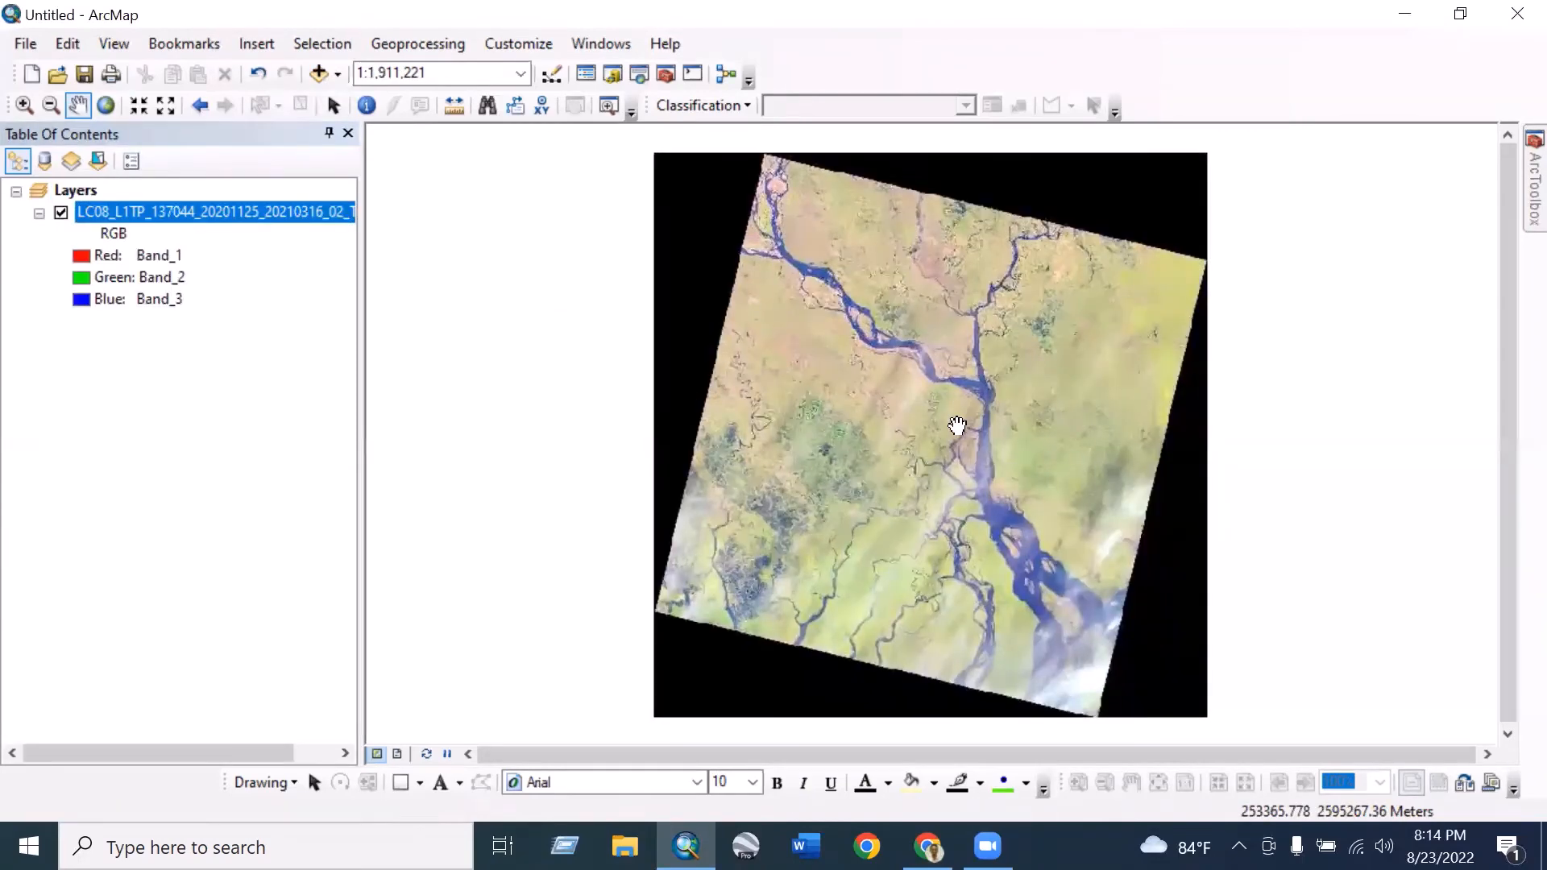
scroll(959, 313, "up", 3)
scroll(956, 331, "down", 3)
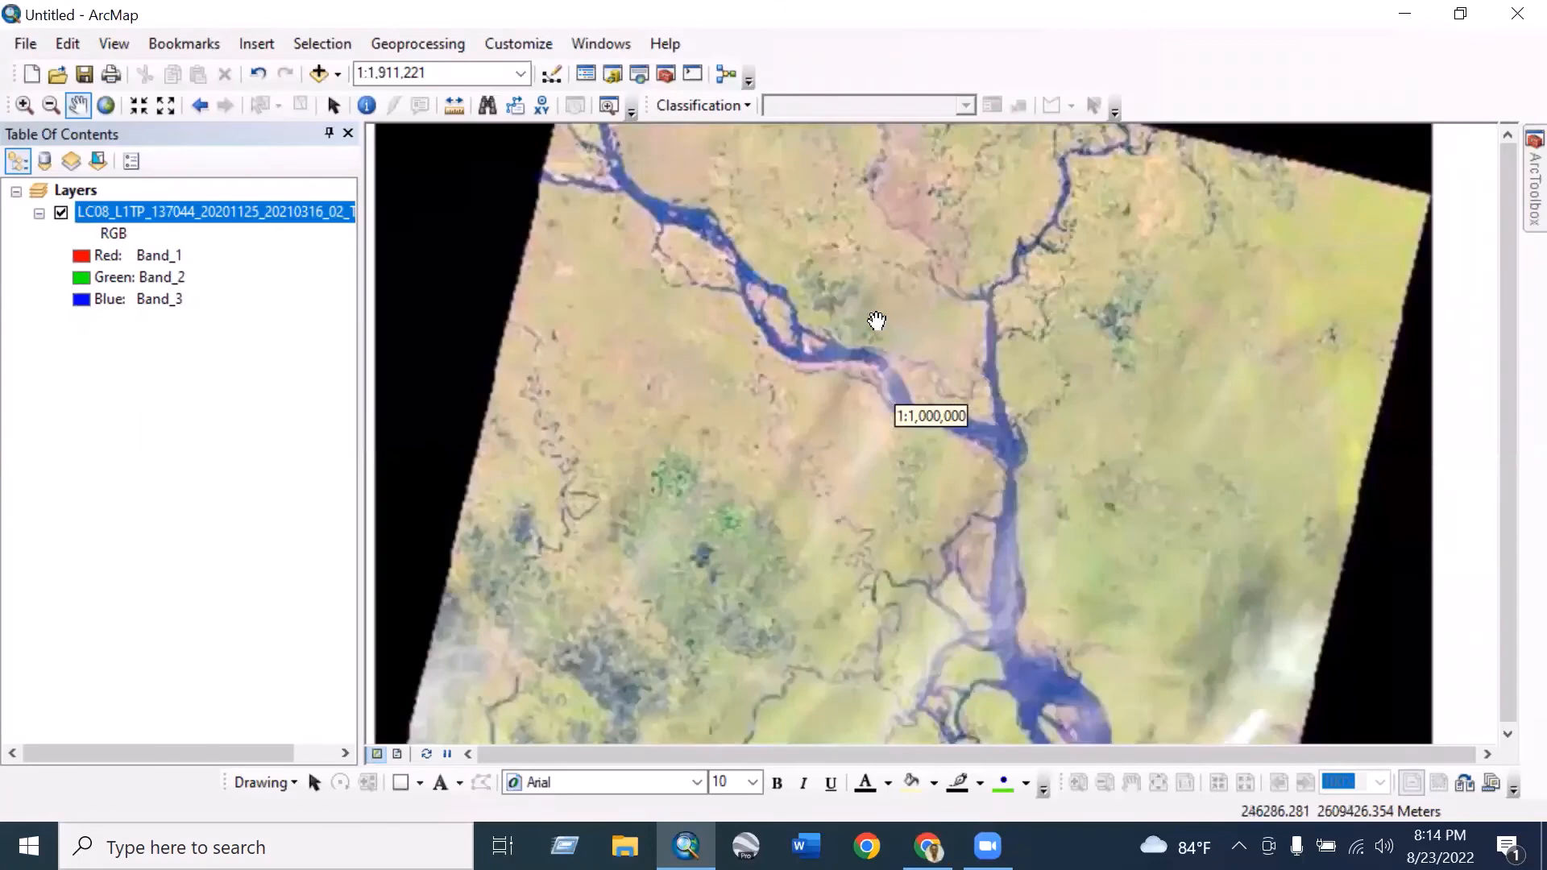
scroll(833, 326, "down", 1)
scroll(833, 332, "down", 2)
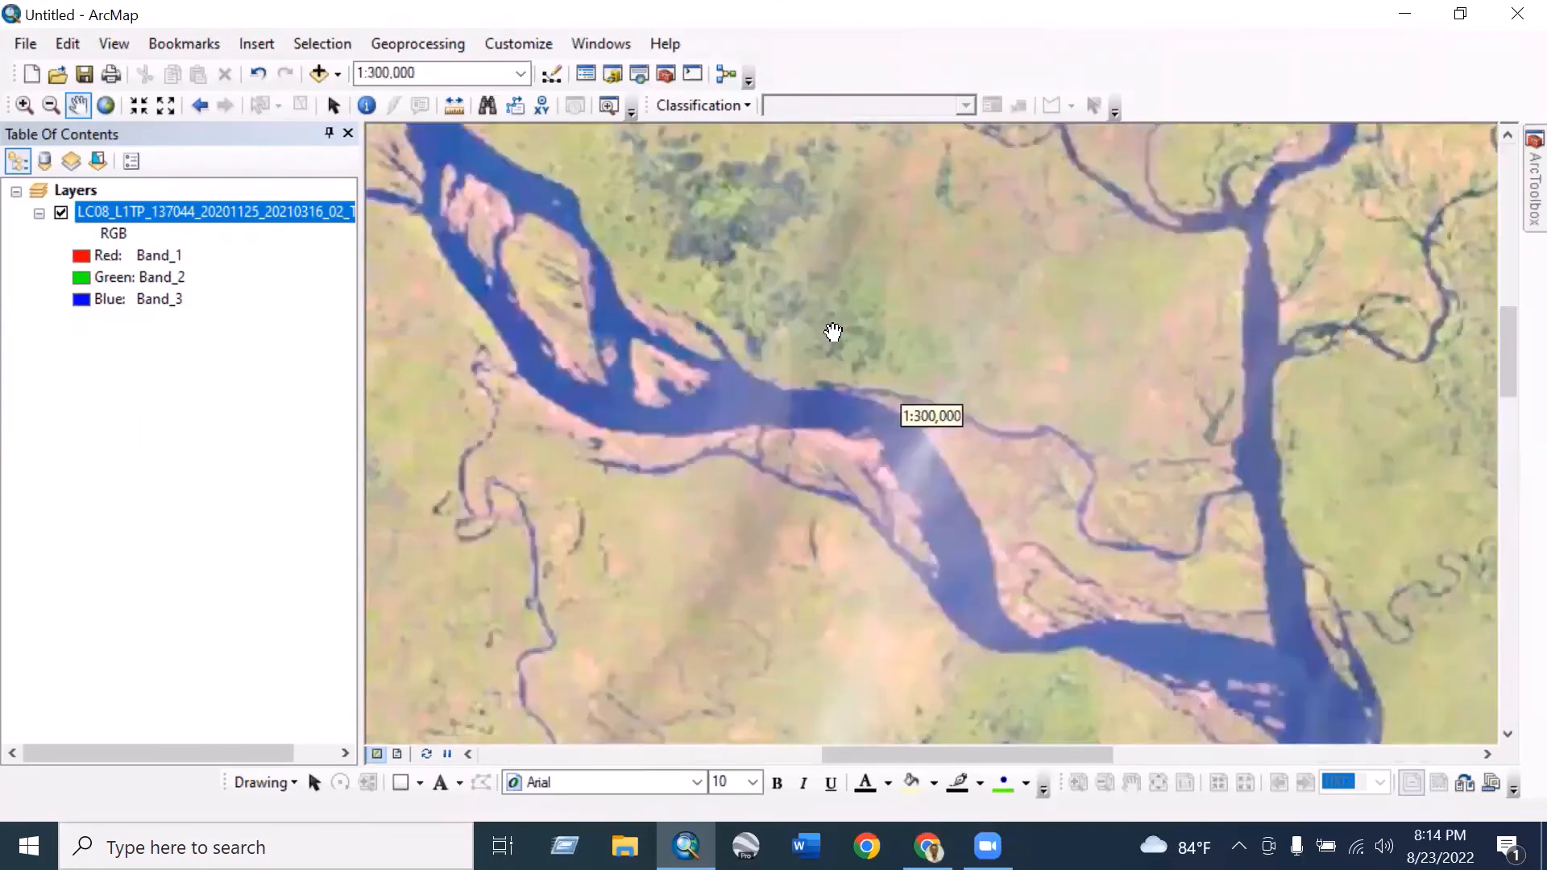
scroll(834, 338, "up", 2)
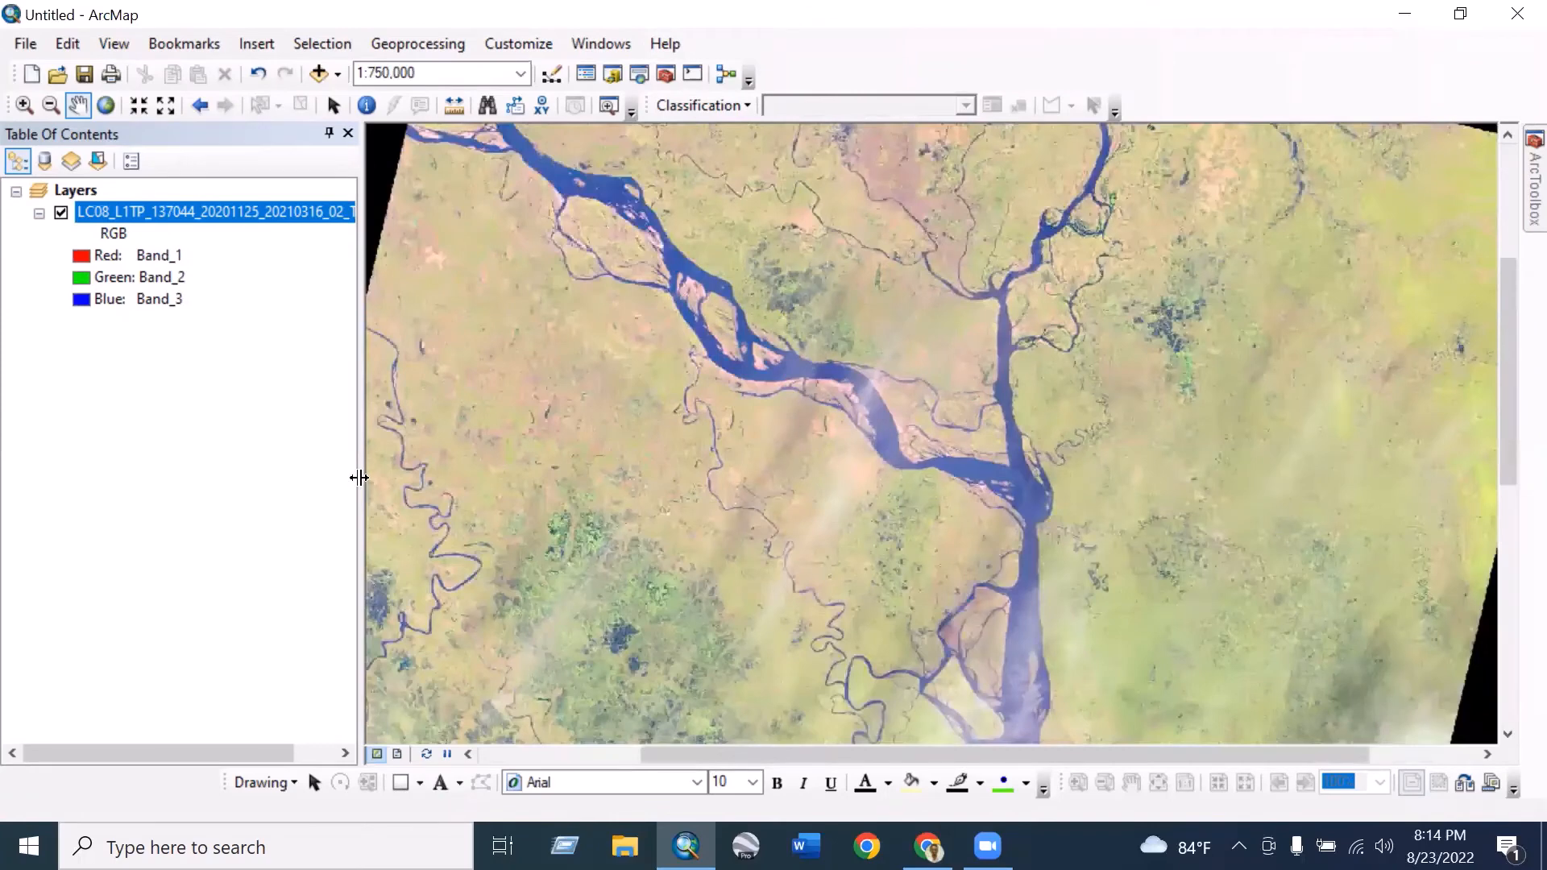
Step: Widen the Table of Contents to read the Landsat layer's full file name, leaving the name unchanged
left_click_drag(359, 478, 593, 477)
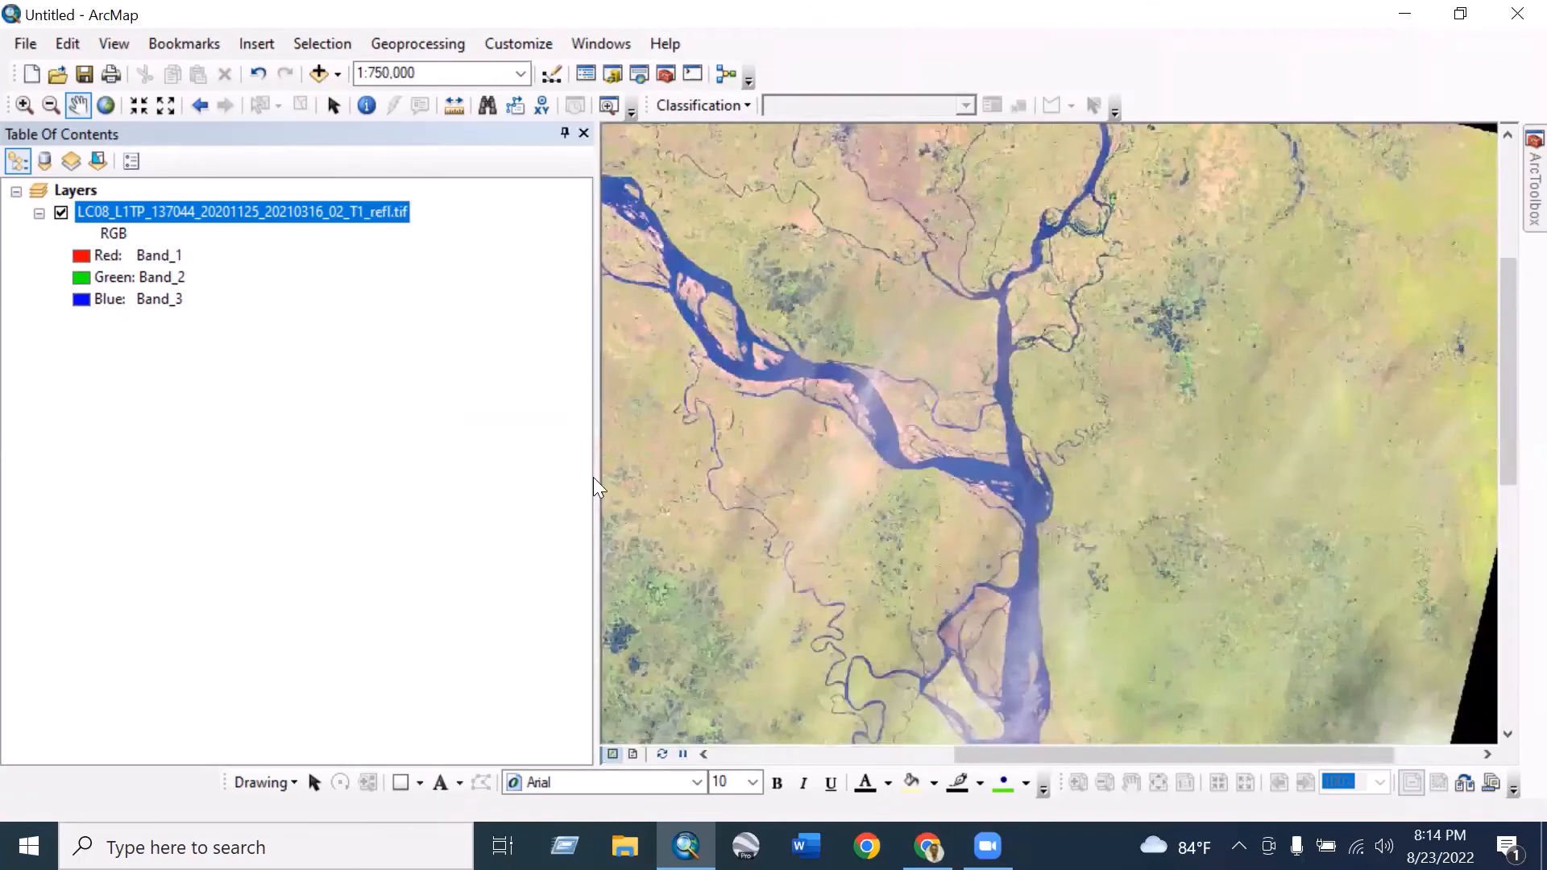
left_click(328, 330)
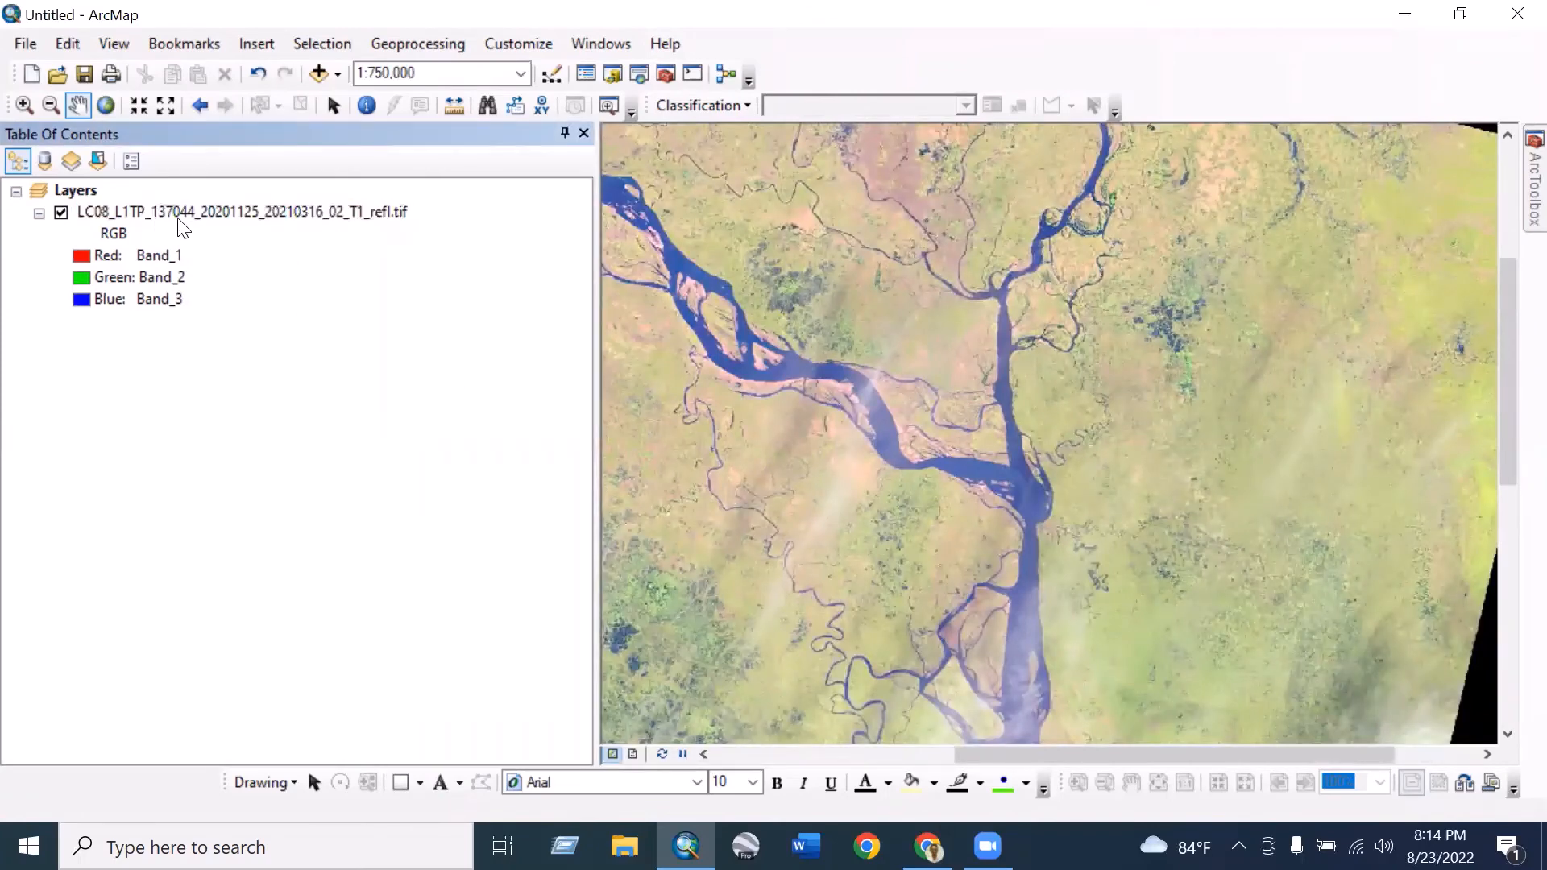
left_click(100, 214)
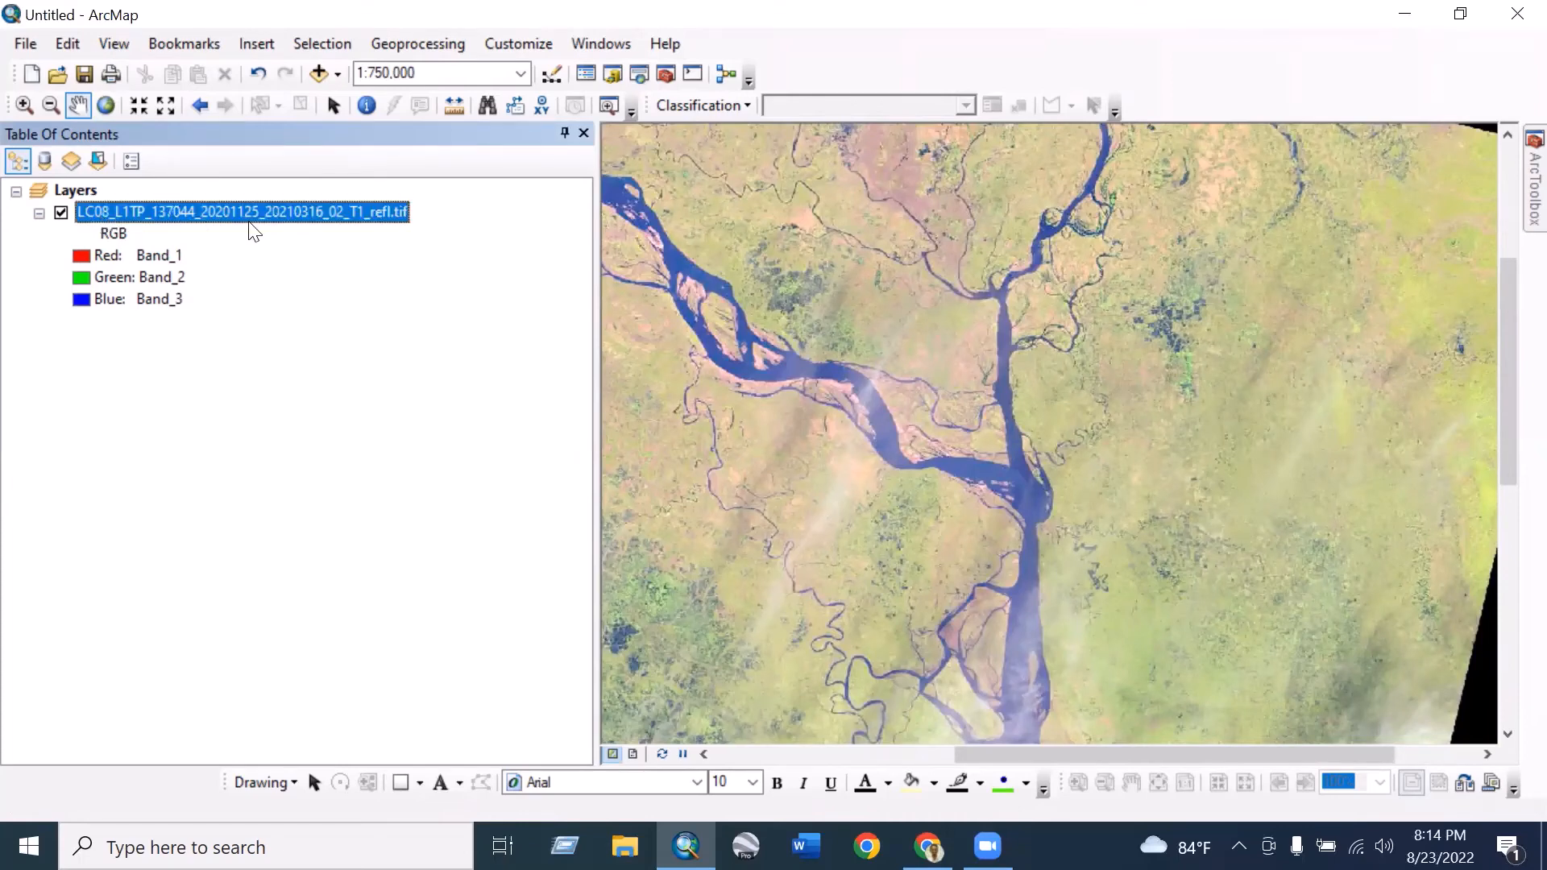
key("F2")
key("Return")
left_click(218, 337)
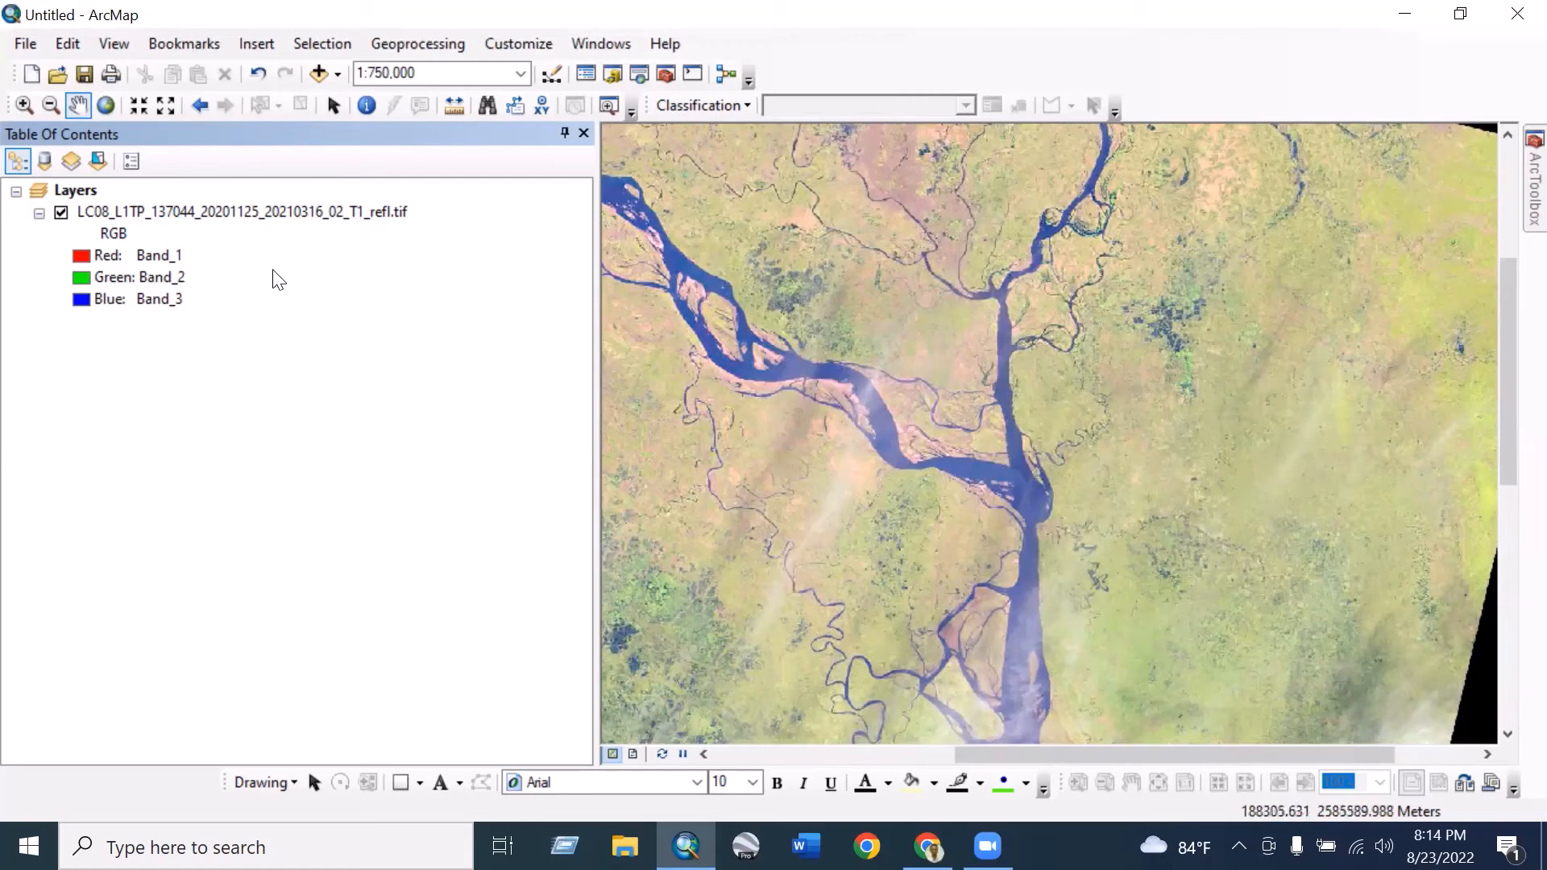
left_click(211, 214)
key("Down")
Step: Review the Landsat layer's raster information in its source properties, checking the cell size, and close the properties
left_click(300, 213)
right_click(298, 211)
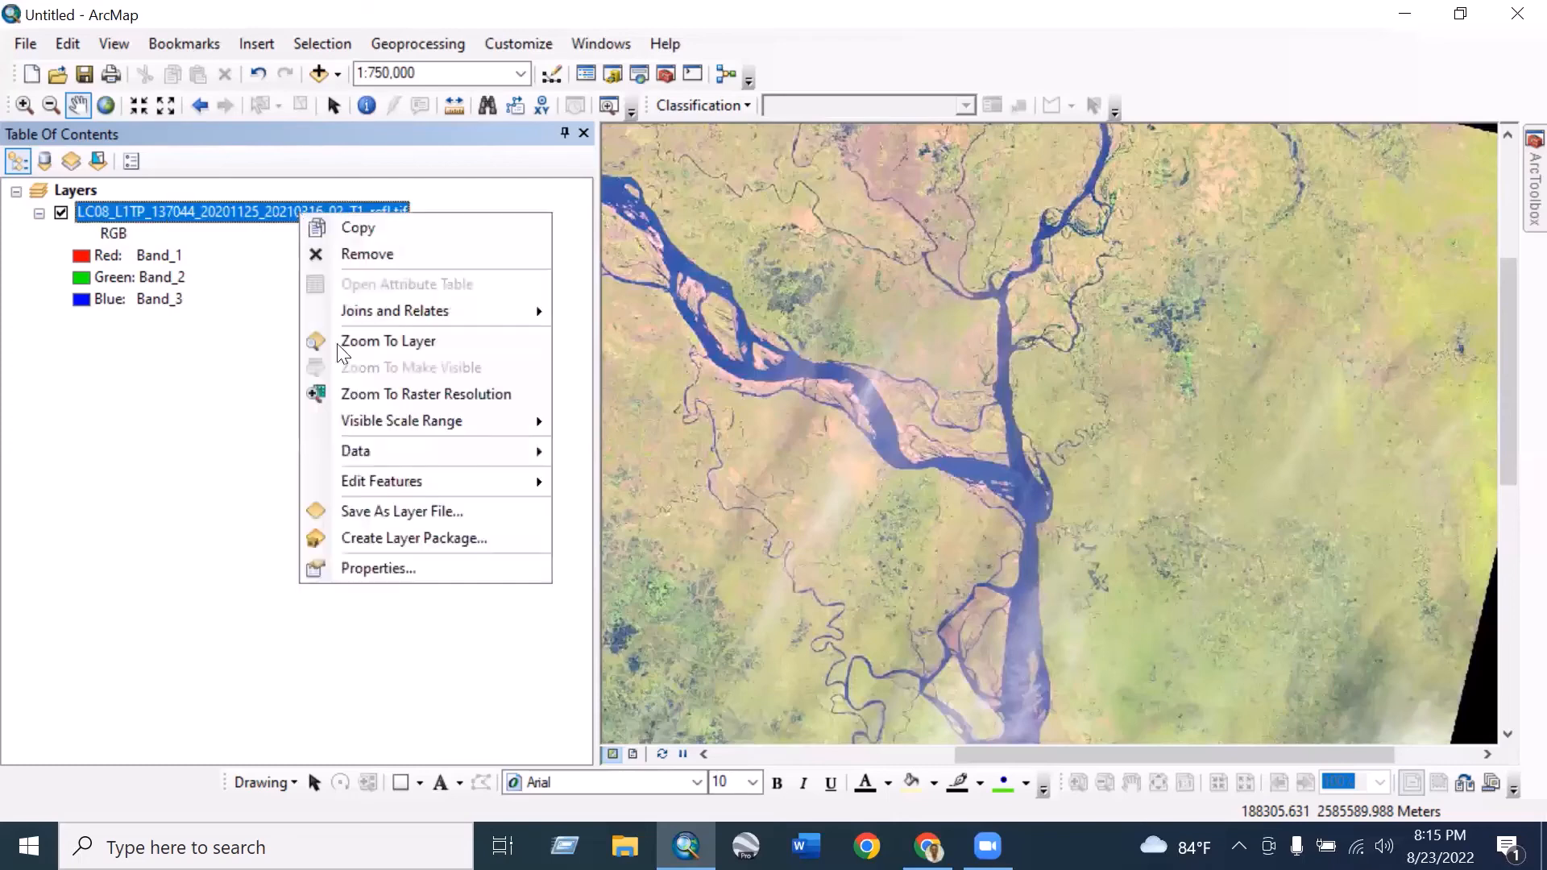
left_click(394, 566)
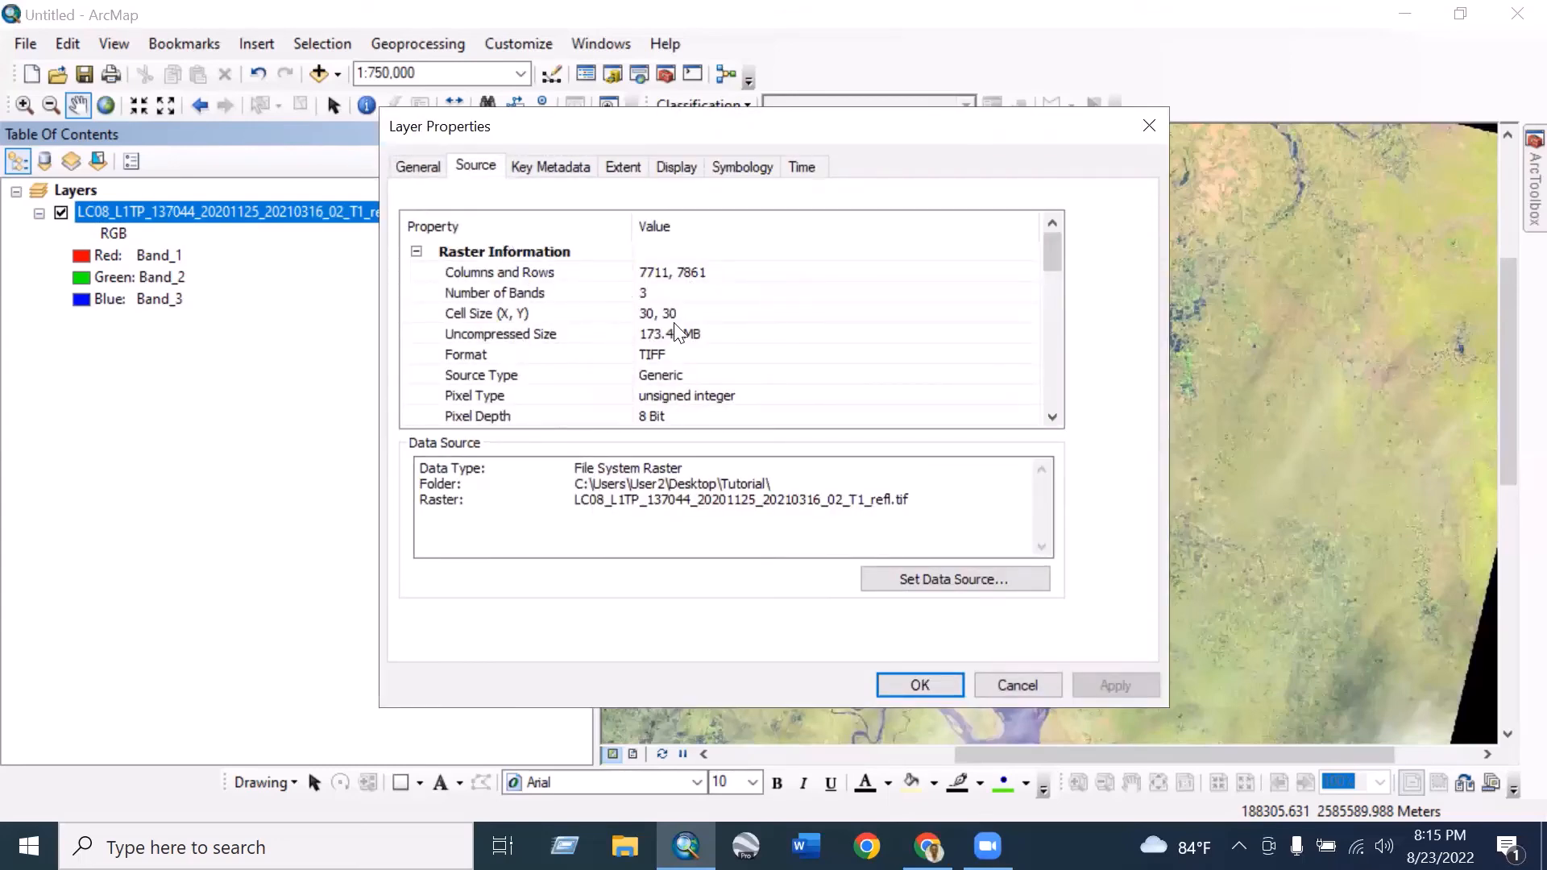
scroll(691, 344, "down", 3)
scroll(692, 349, "down", 1)
scroll(687, 349, "up", 4)
left_click(688, 314)
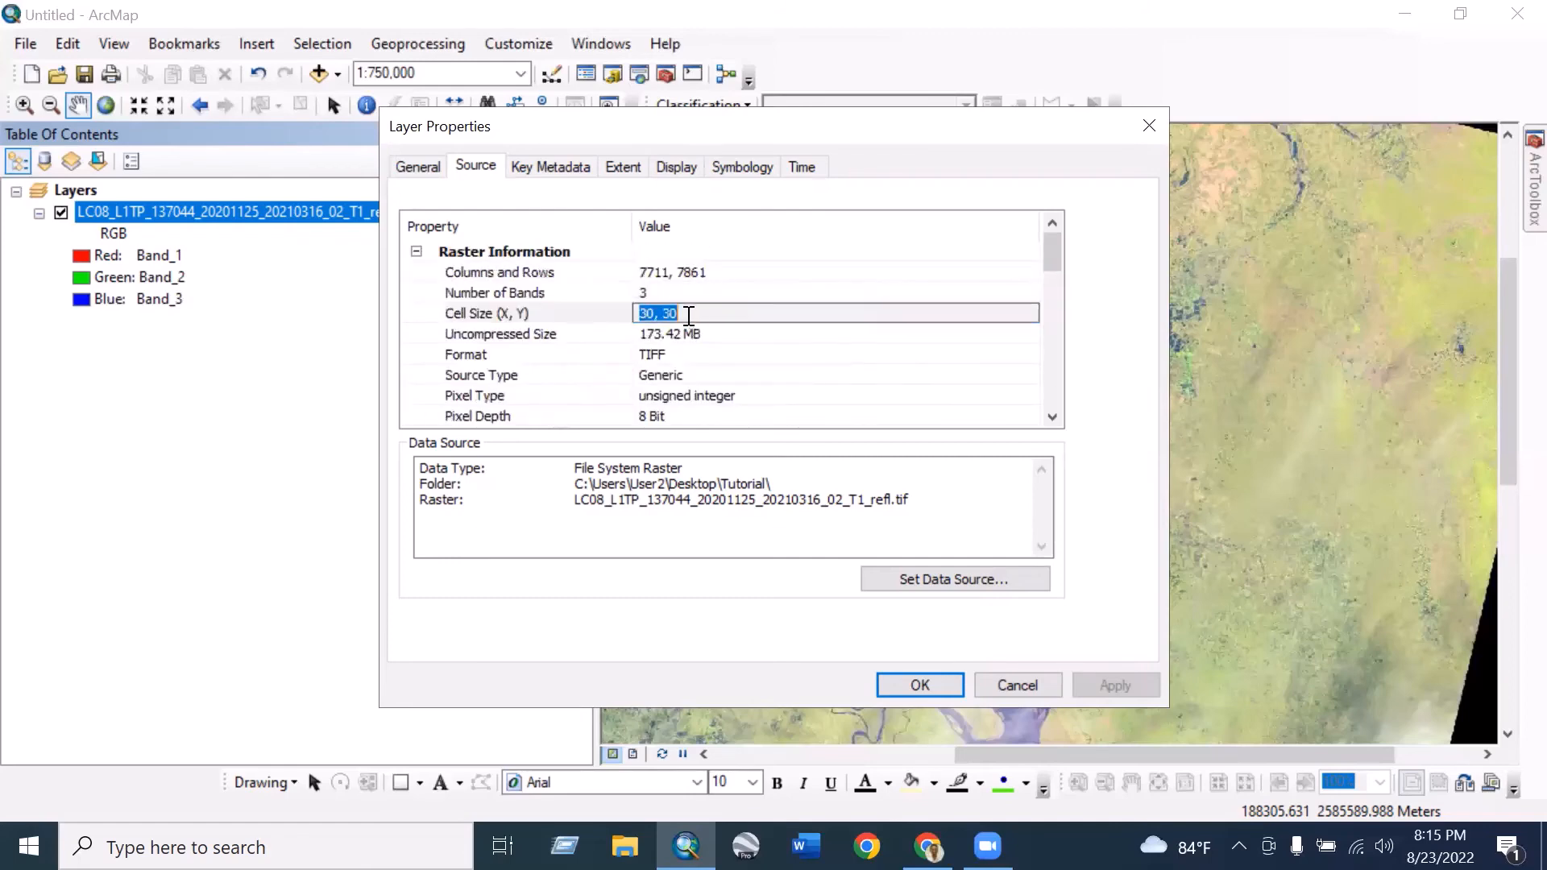
left_click(549, 319)
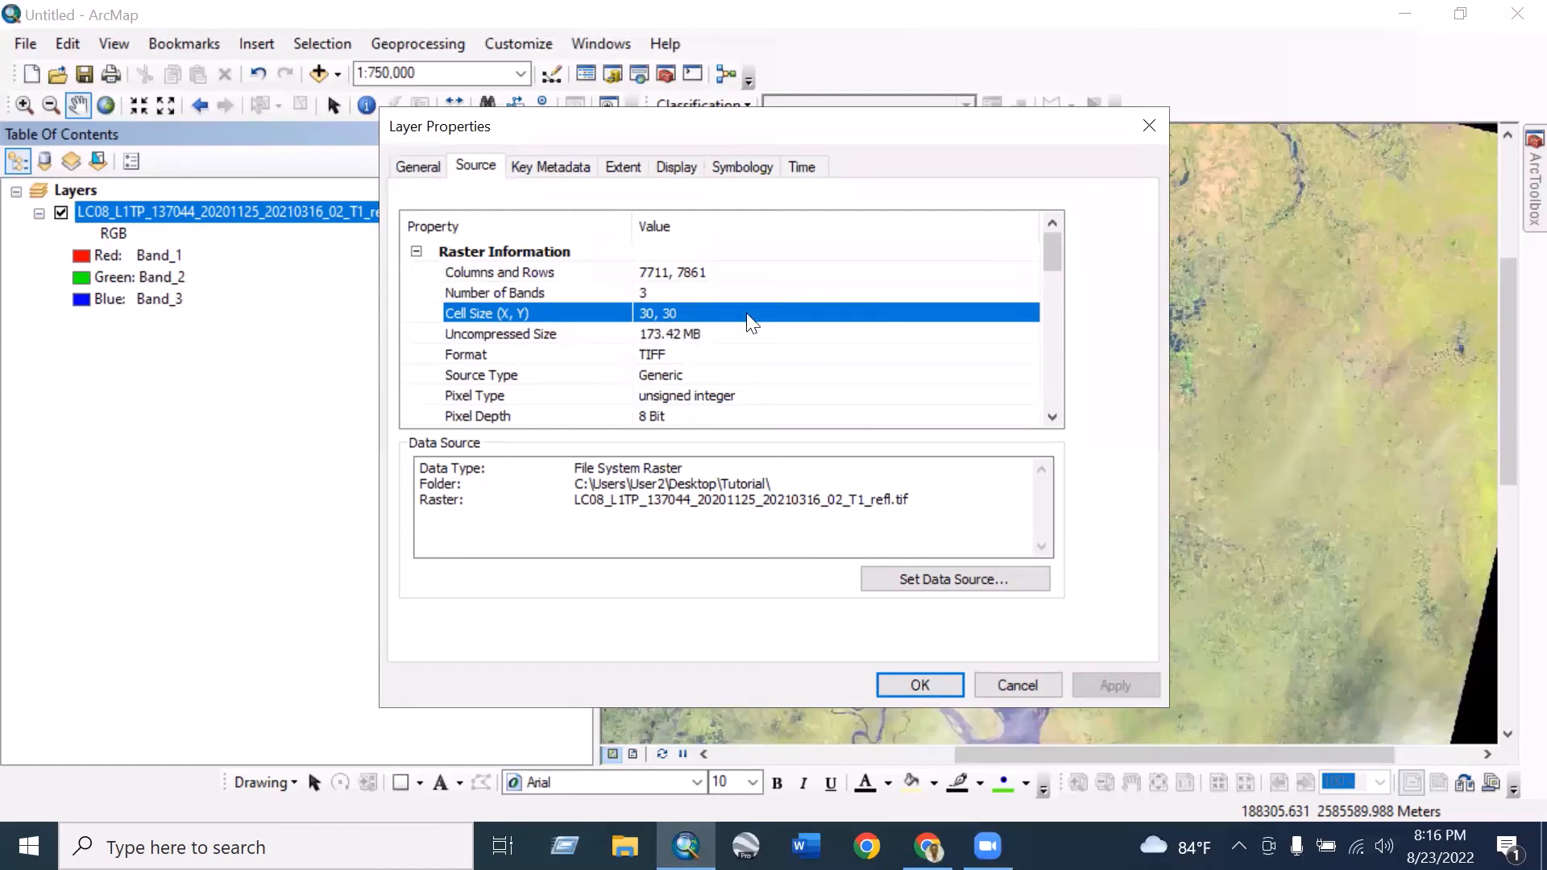
left_click(1148, 127)
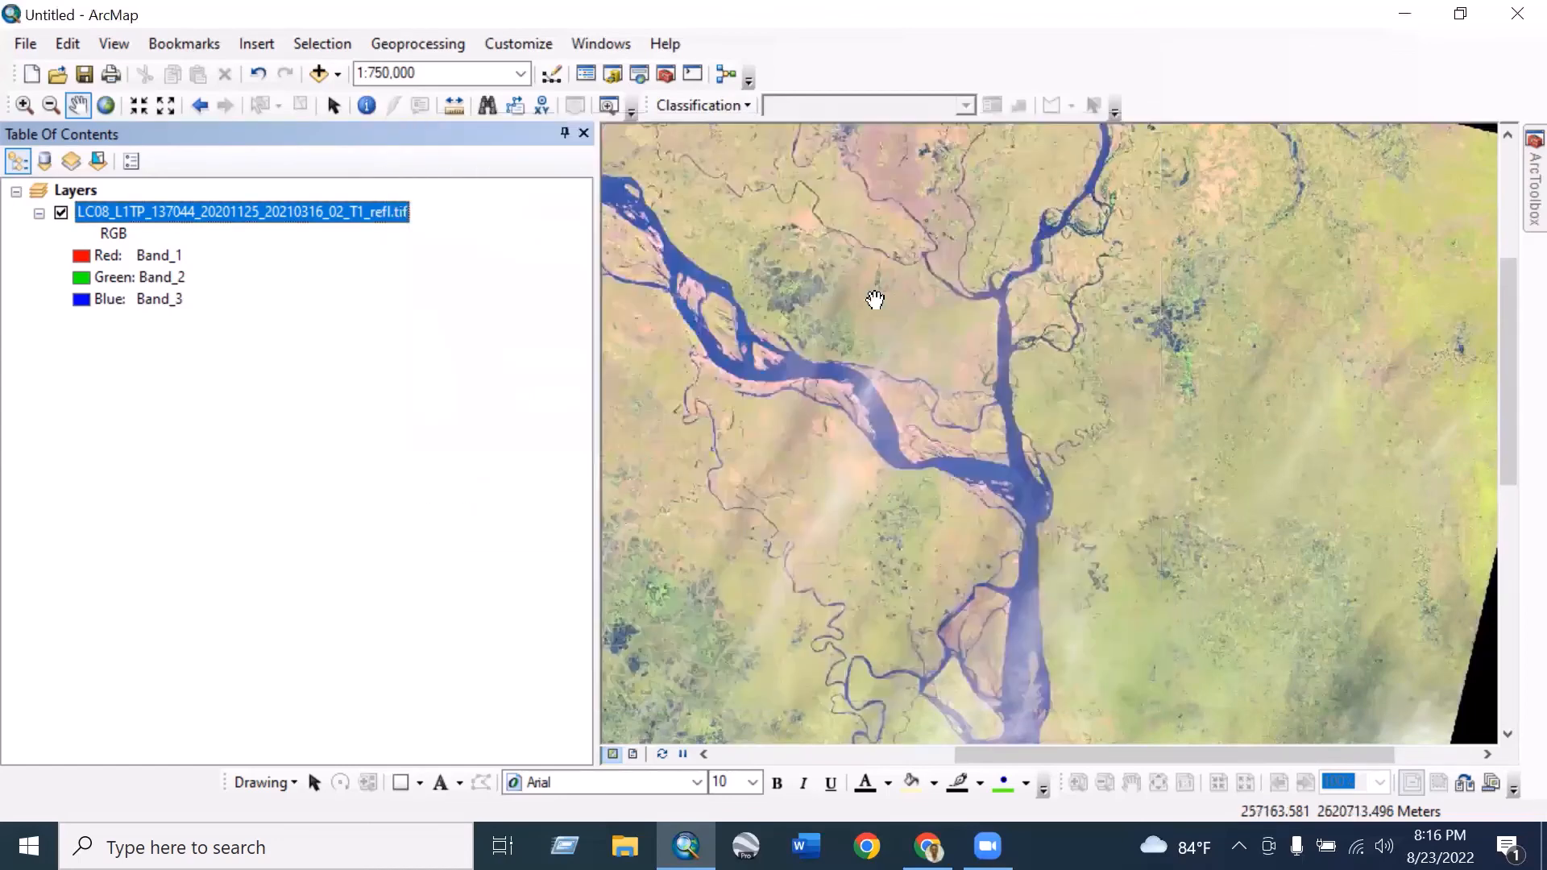
Step: Examine the image down to individual pixels at about 1:500 scale, measure one pixel's side length, and close the Measure window
scroll(870, 298, "down", 4)
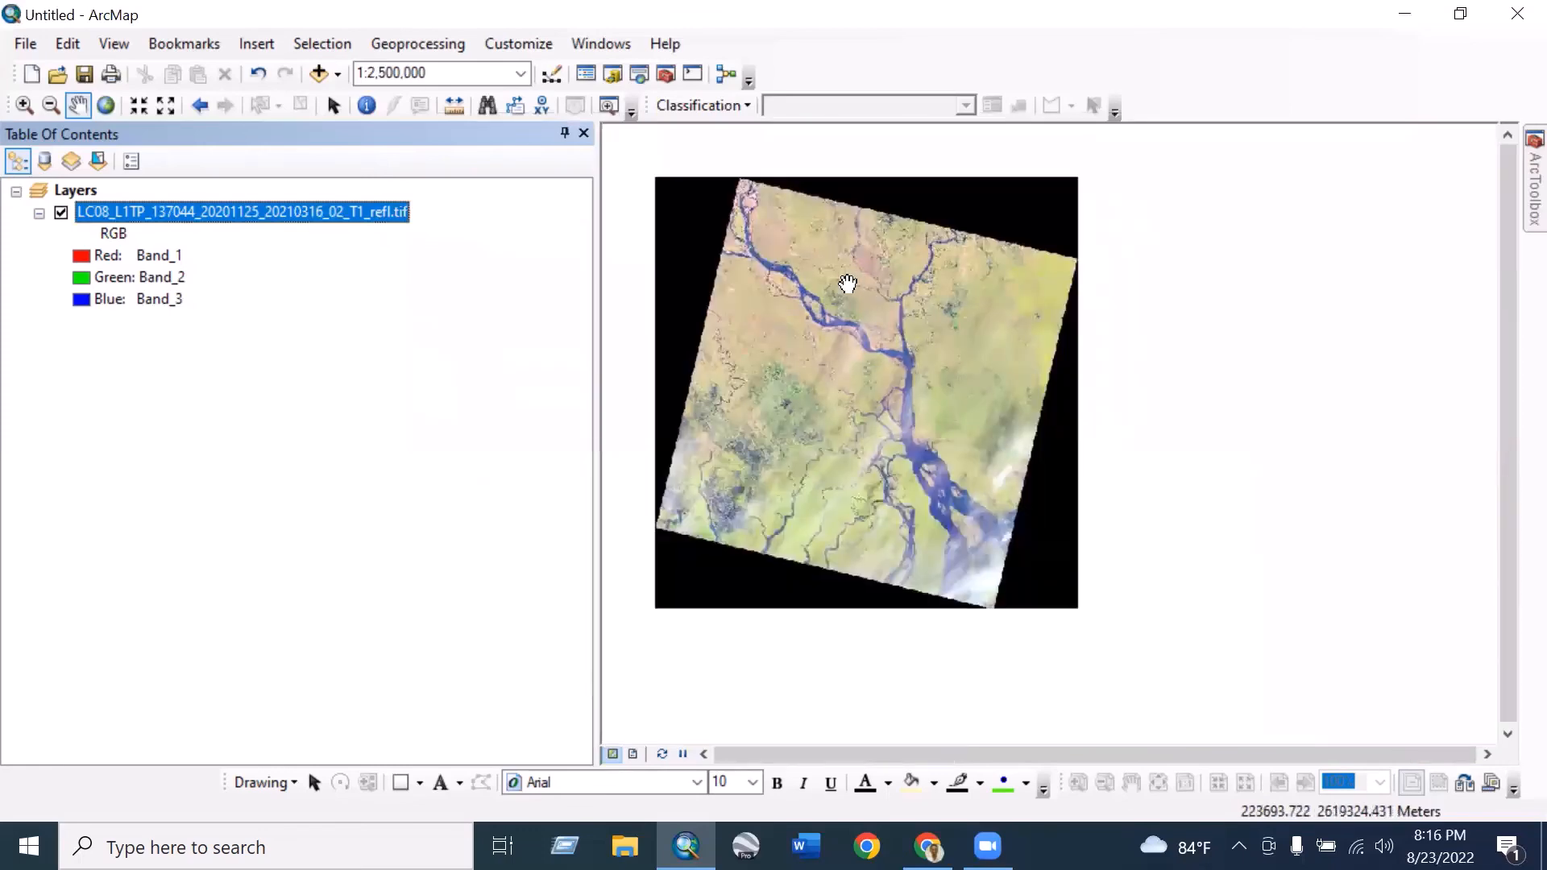
scroll(845, 302, "up", 10)
scroll(845, 300, "up", 2)
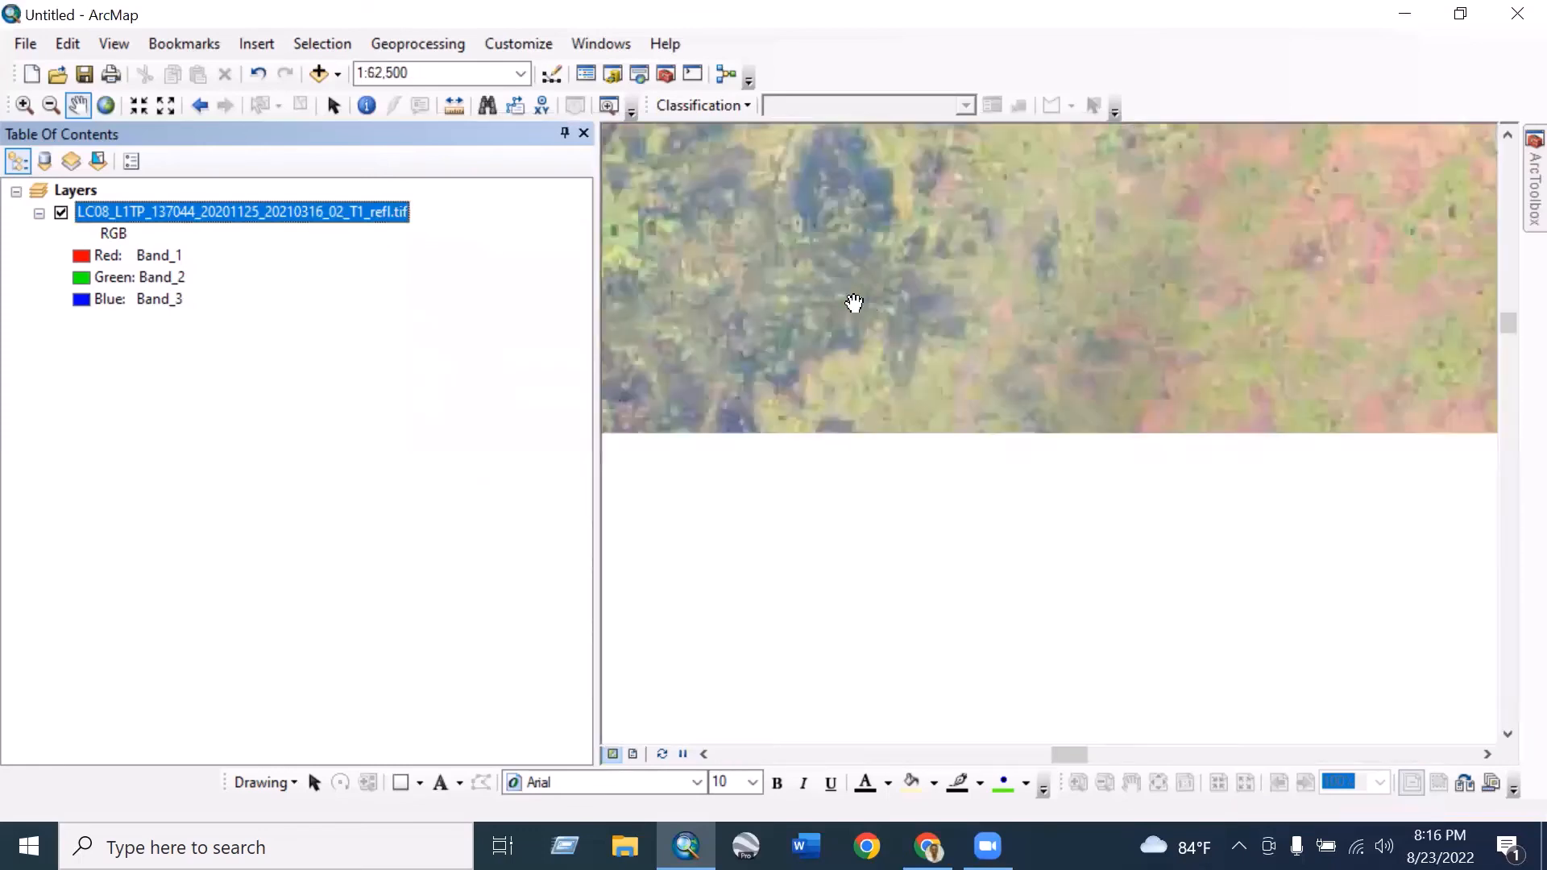
scroll(873, 302, "up", 10)
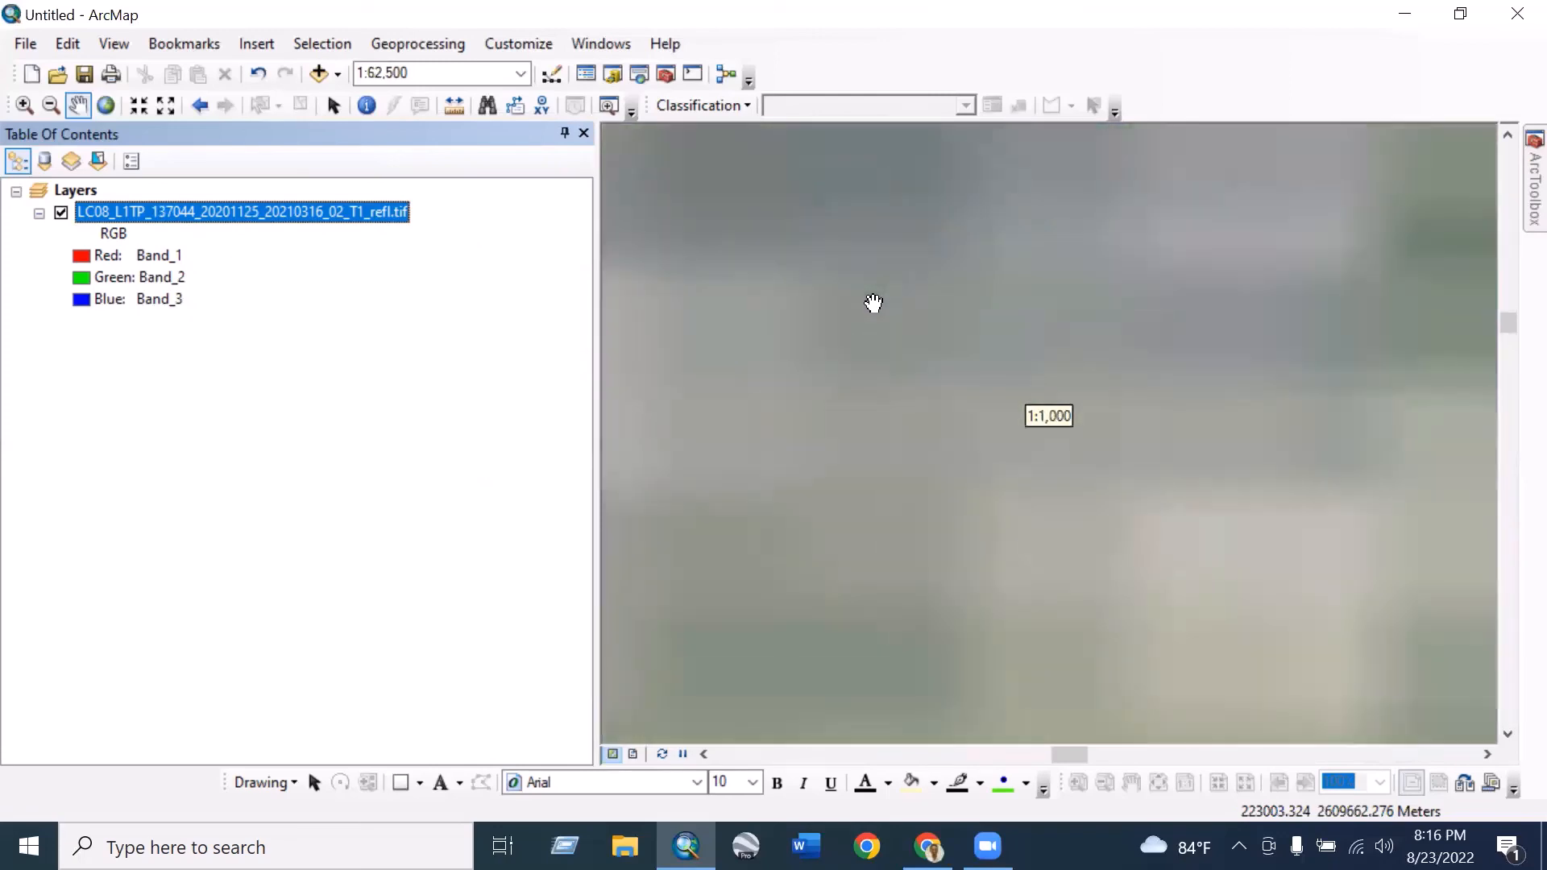
scroll(873, 318, "up", 1)
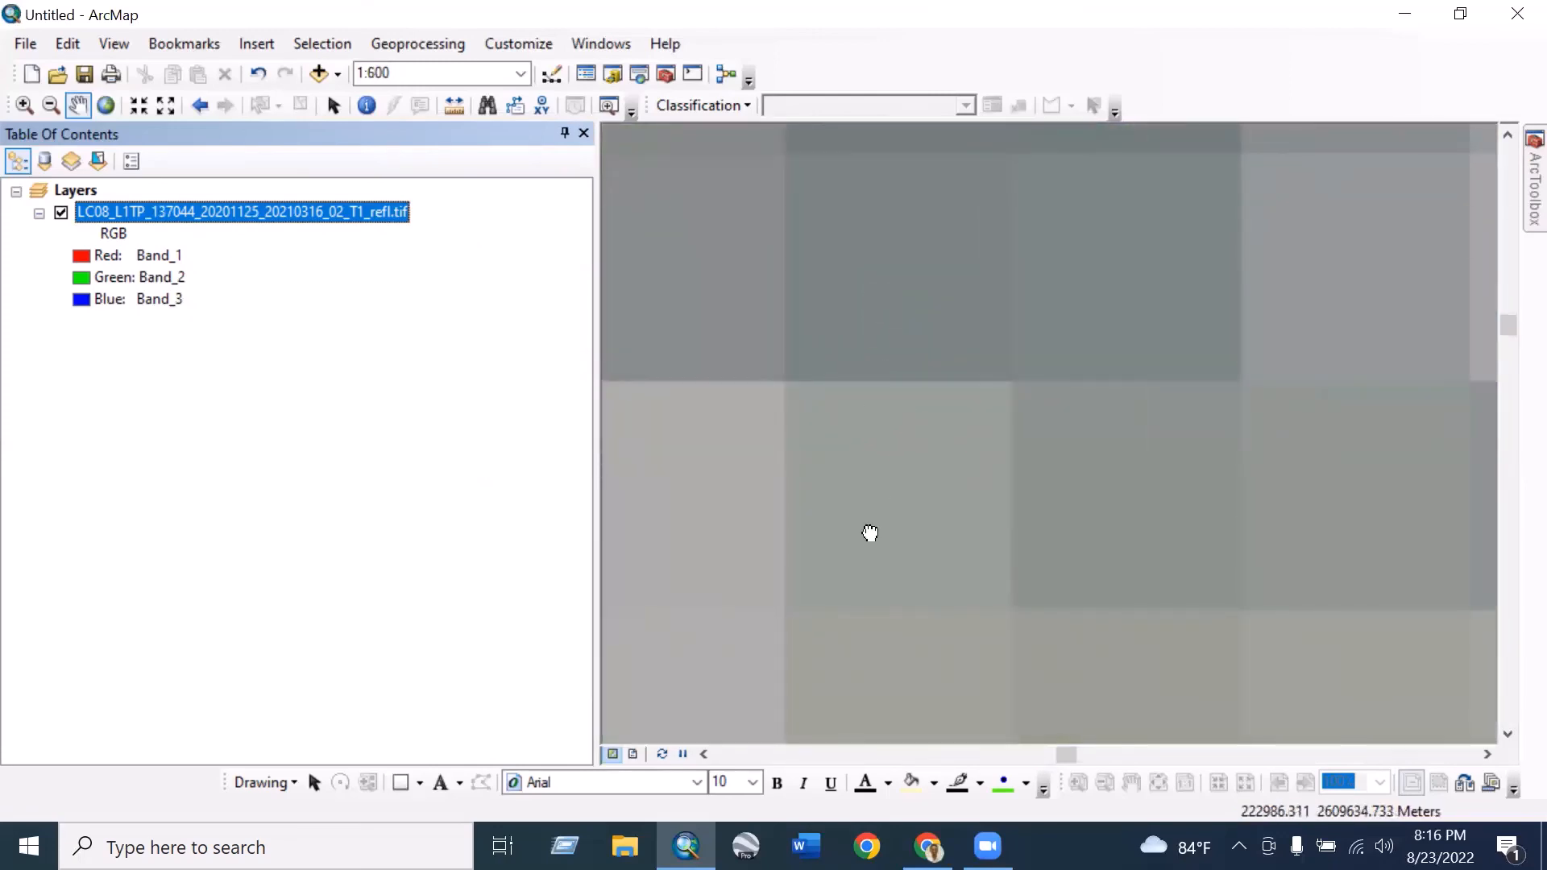
scroll(856, 492, "up", 1)
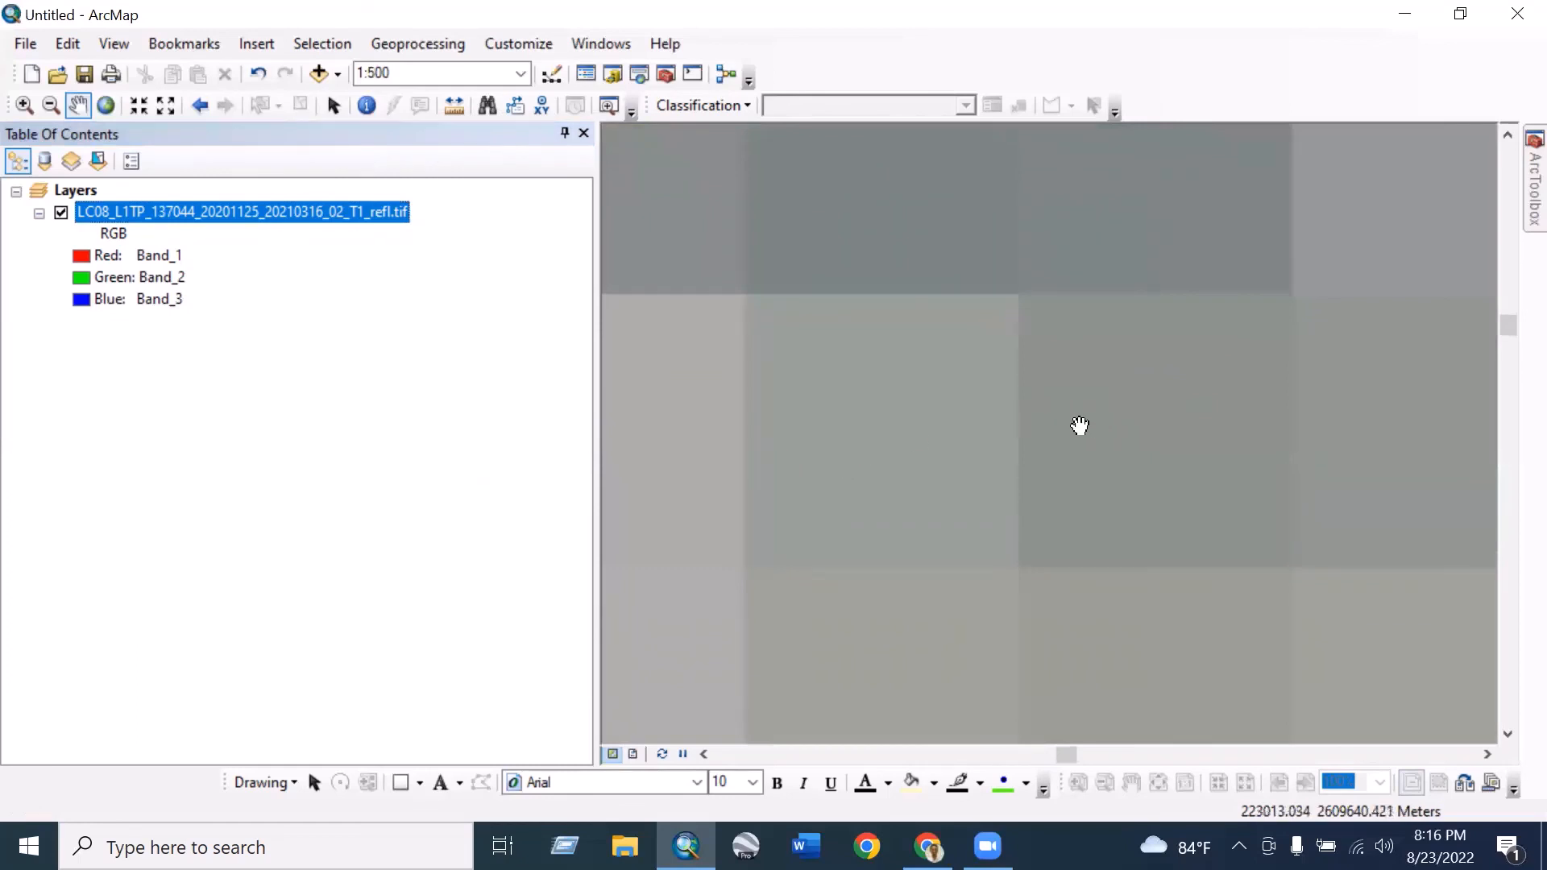
left_click(455, 105)
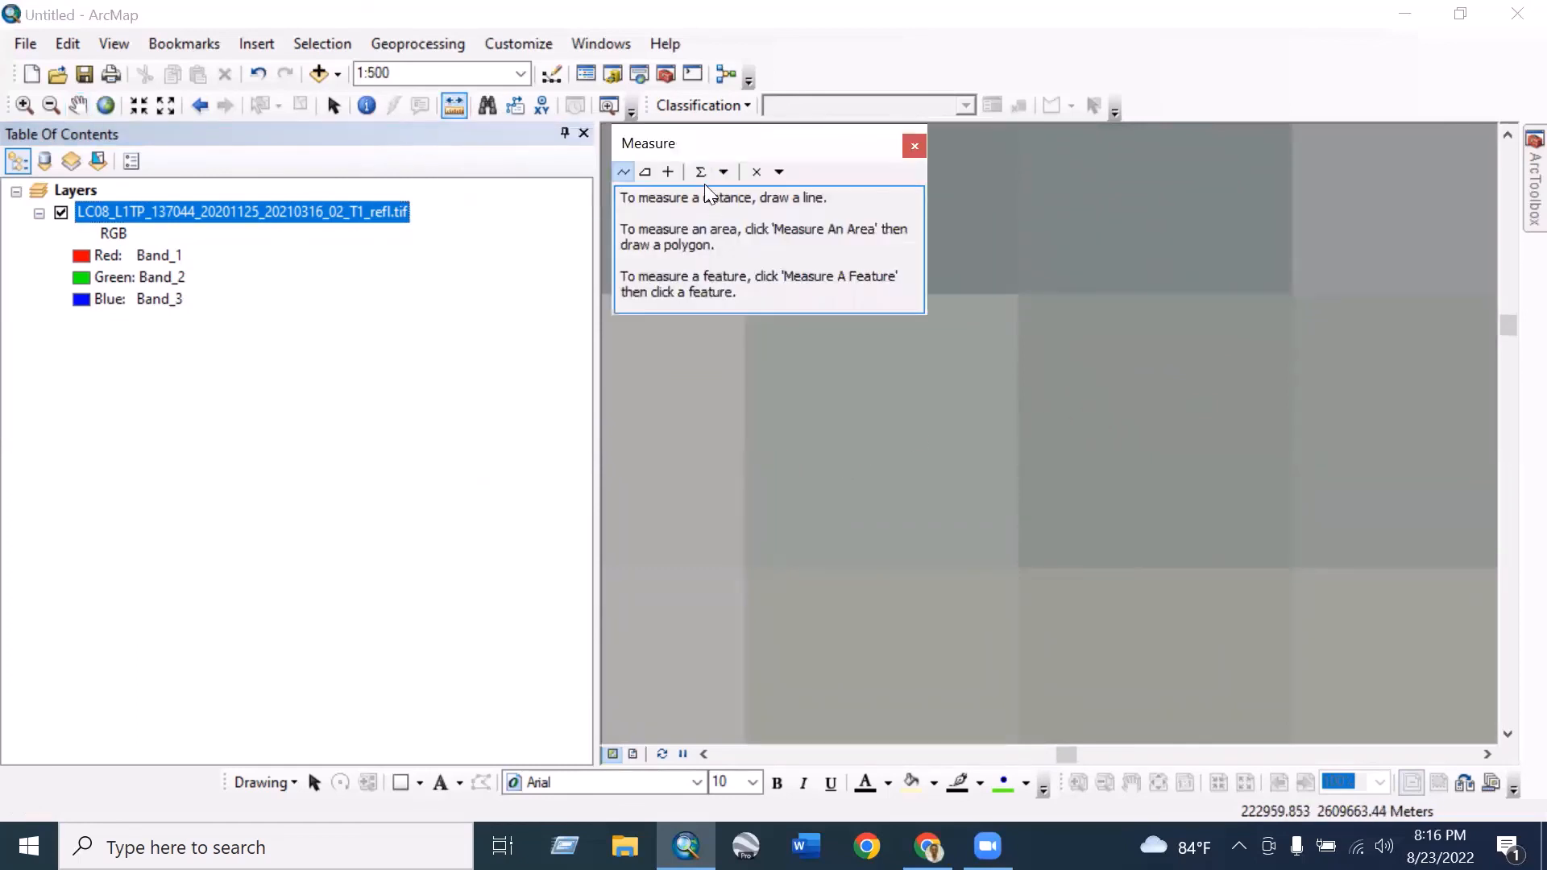
left_click(748, 573)
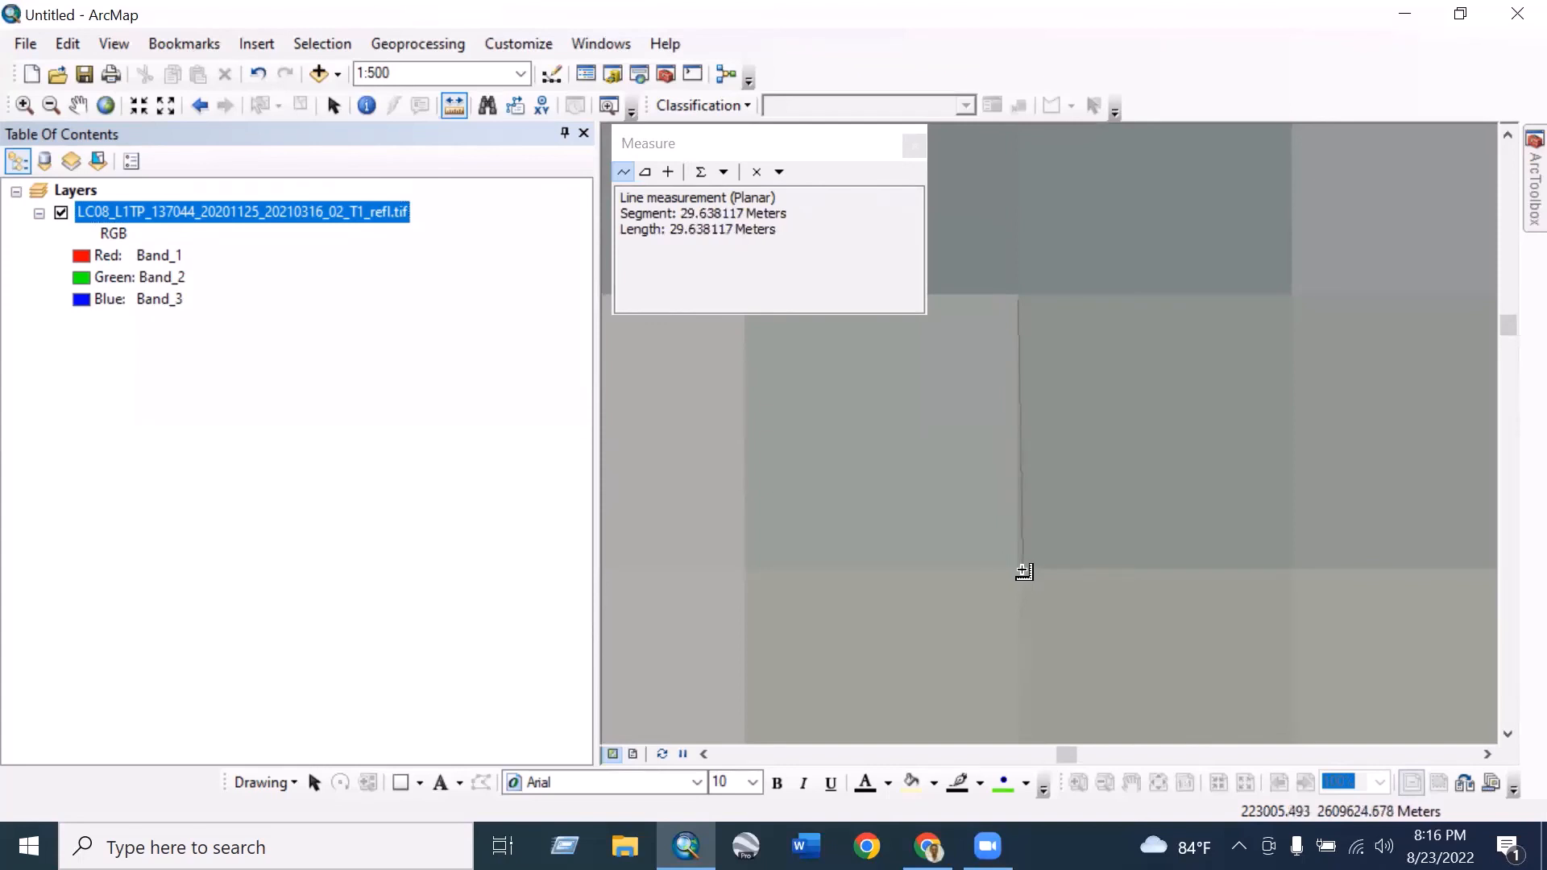
left_click(913, 146)
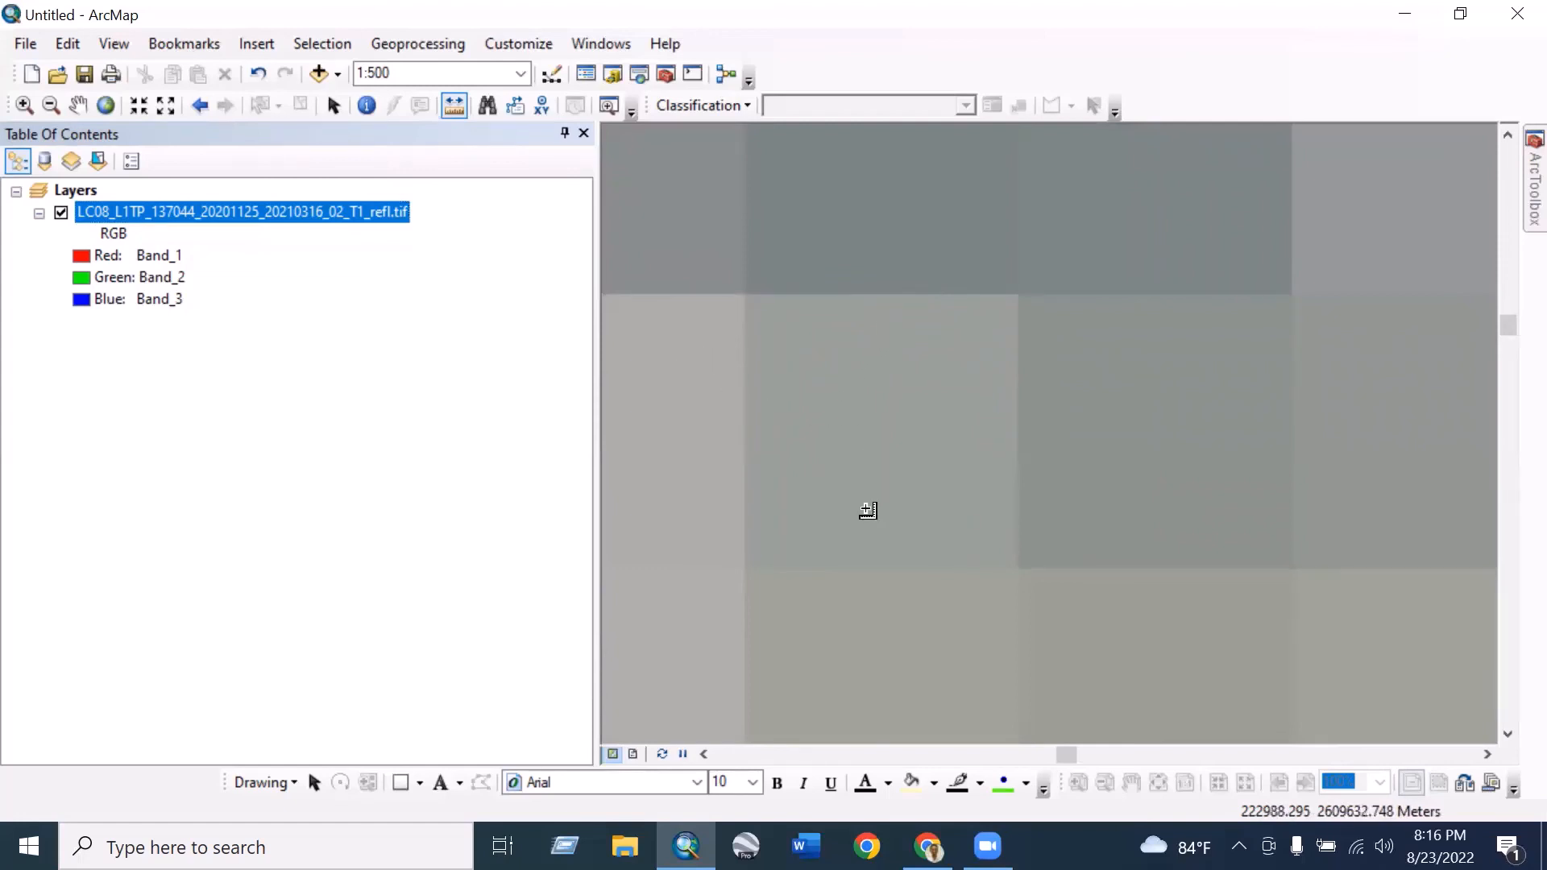
scroll(868, 510, "down", 3)
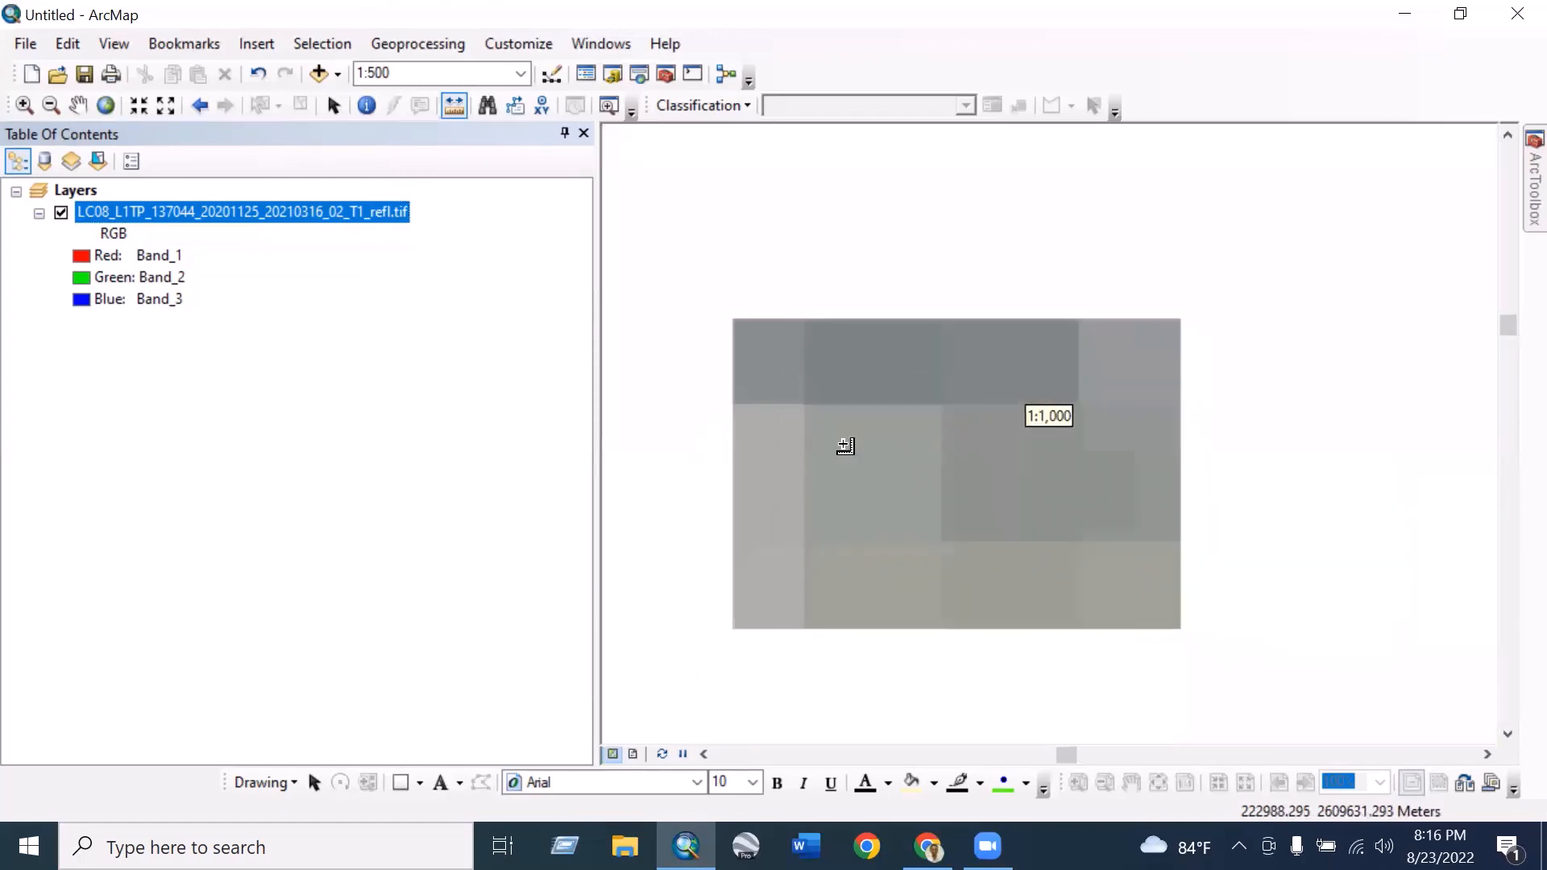
scroll(967, 439, "up", 1)
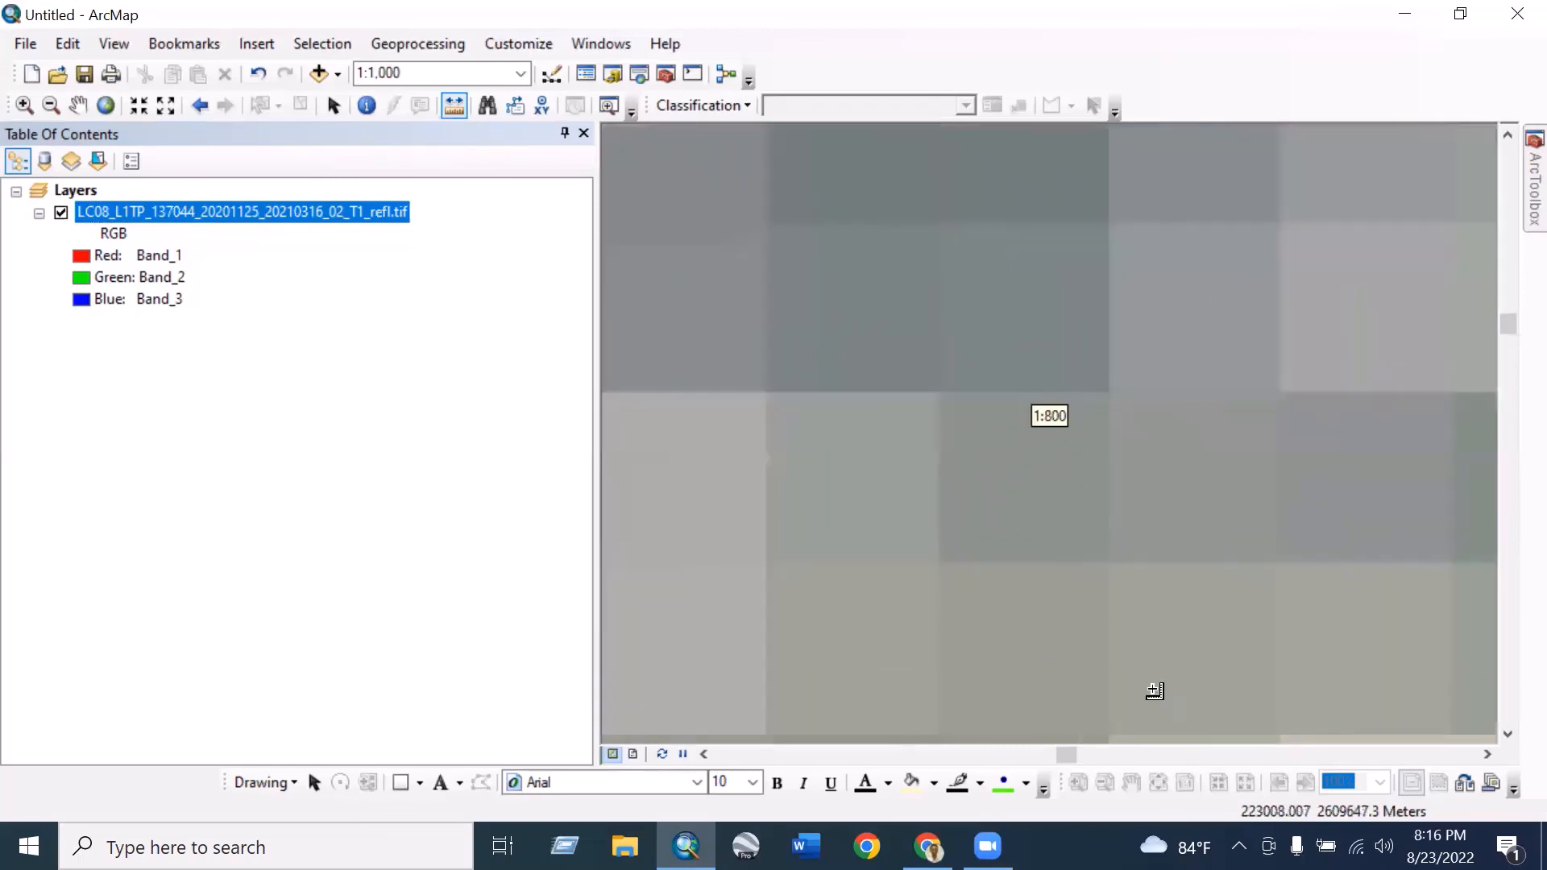